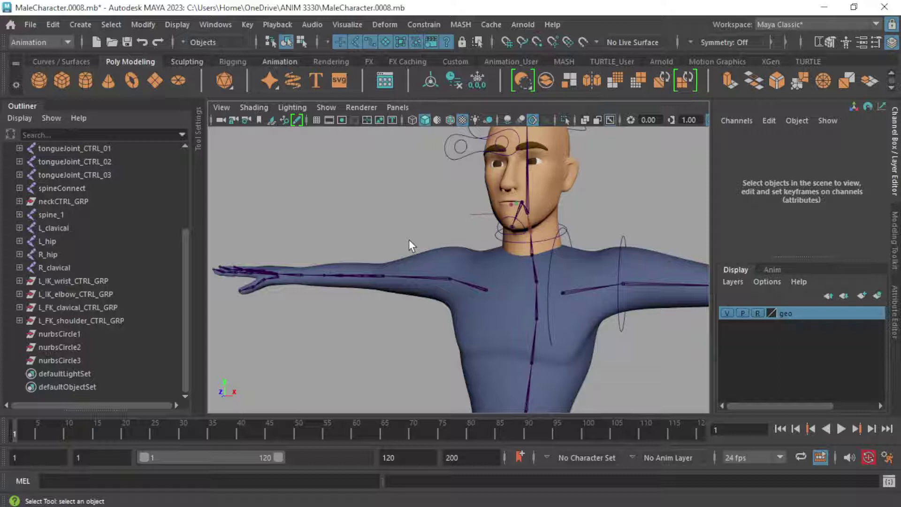
Switch the menu set and the tool shelf to Rigging.
{"action": "scroll", "coordinate": [365, 253], "scroll_direction": "down", "scroll_amount": 6}
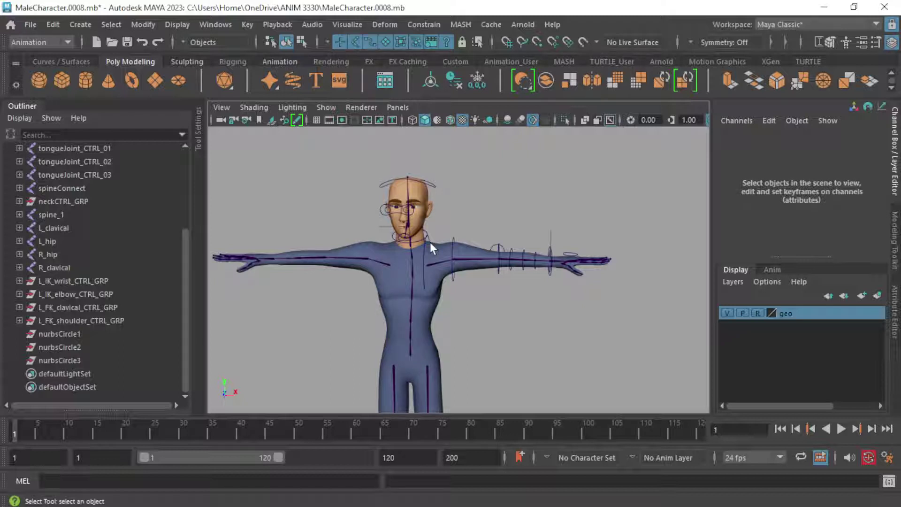
{"action": "scroll", "coordinate": [590, 244], "scroll_direction": "up", "scroll_amount": 5}
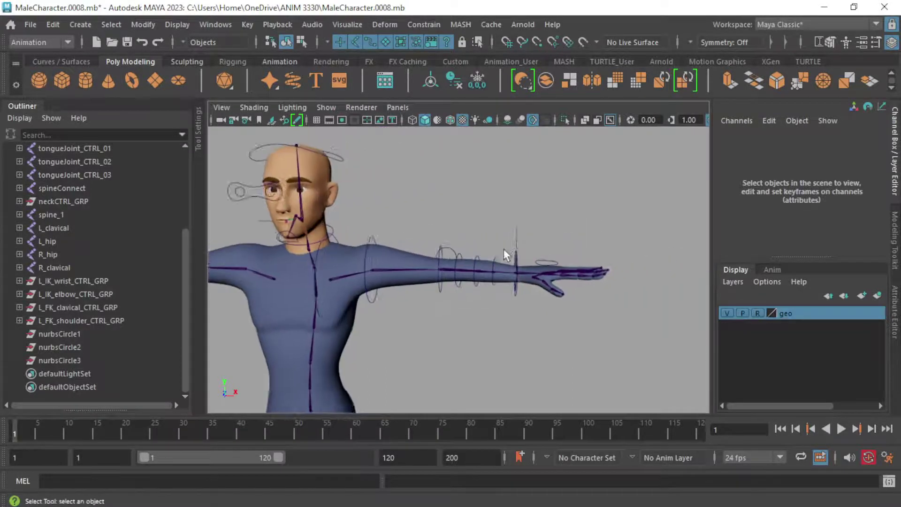
{"action": "scroll", "coordinate": [504, 250], "scroll_direction": "up", "scroll_amount": 5}
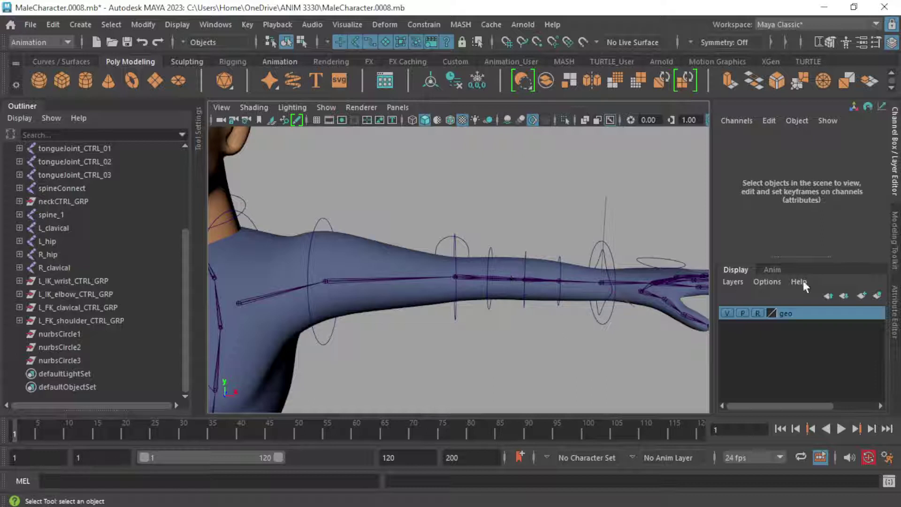
{"action": "right_click_drag", "start_coordinate": [503, 258], "coordinate": [422, 188], "text": "alt"}
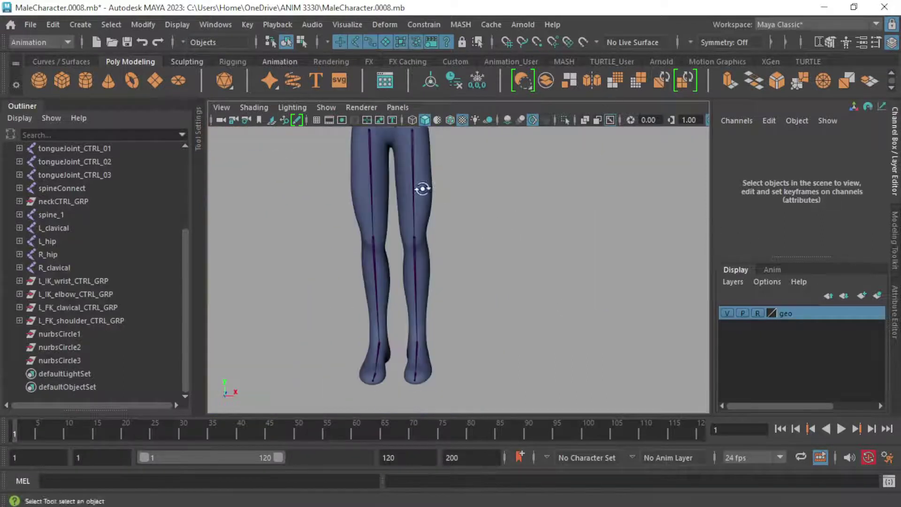
{"action": "right_click_drag", "start_coordinate": [418, 256], "coordinate": [495, 244], "text": "alt"}
{"action": "left_click_drag", "start_coordinate": [495, 244], "coordinate": [422, 244], "text": "alt"}
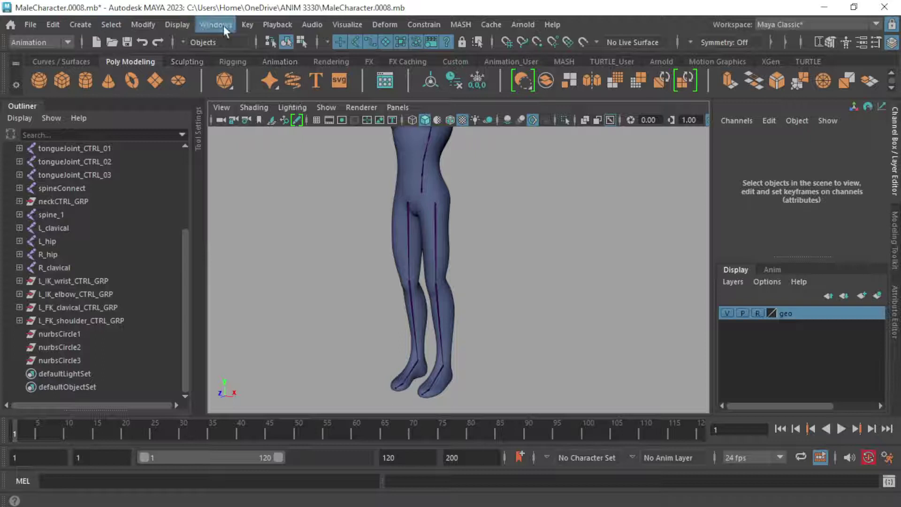
{"action": "left_click", "coordinate": [88, 21]}
{"action": "left_click", "coordinate": [89, 21]}
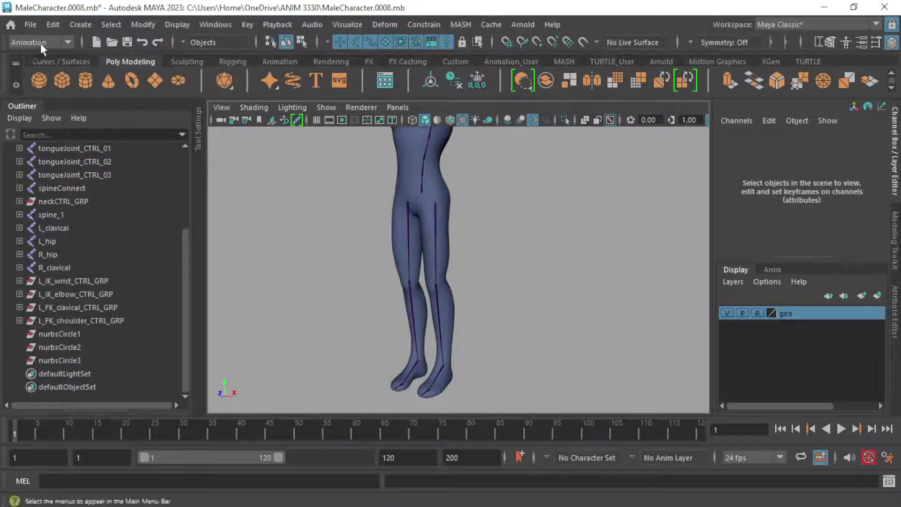
{"action": "left_click", "coordinate": [224, 62]}
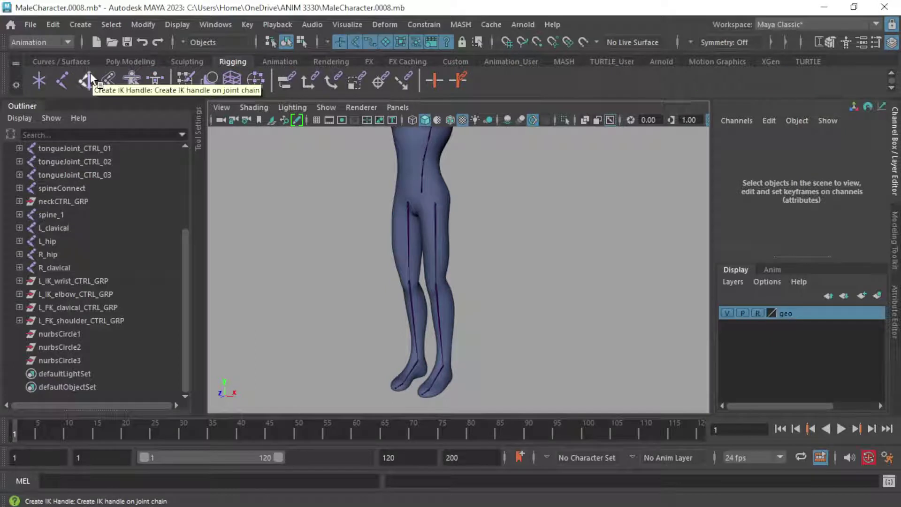
{"action": "left_click", "coordinate": [23, 39]}
{"action": "left_click", "coordinate": [36, 72]}
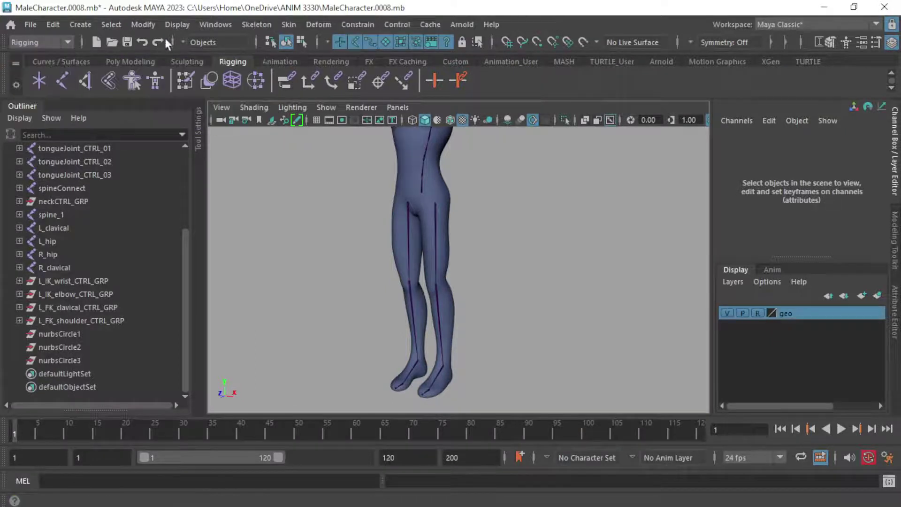
Open the Create IK Handle options and set the current solver to Rotate-Plane Solver.
{"action": "left_click", "coordinate": [257, 25]}
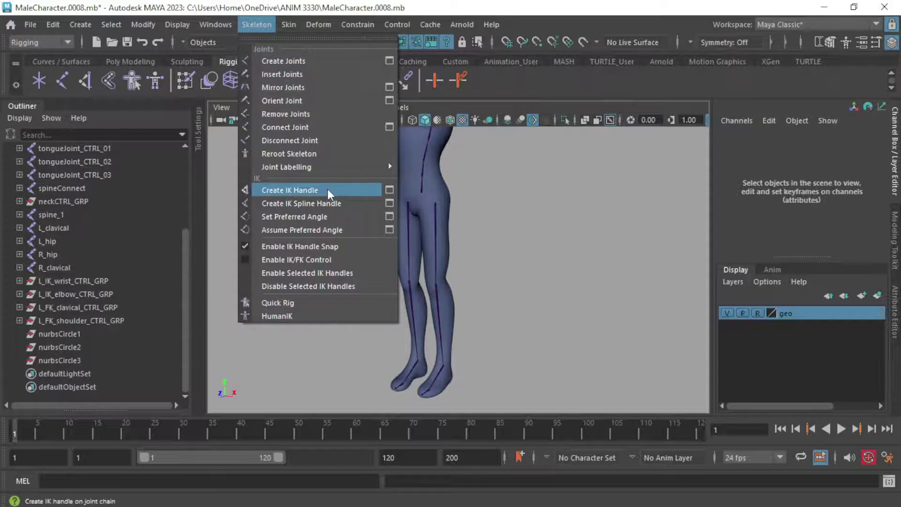
{"action": "left_click", "coordinate": [391, 191]}
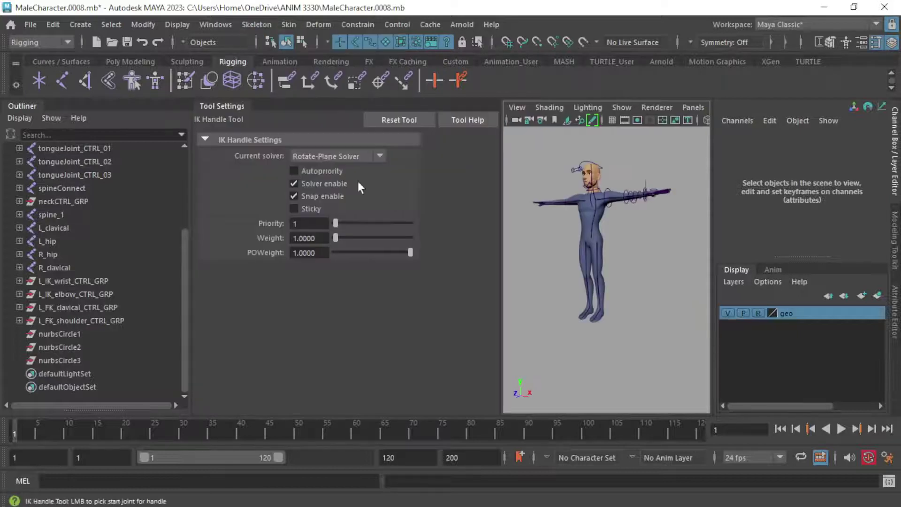
{"action": "left_click", "coordinate": [356, 156]}
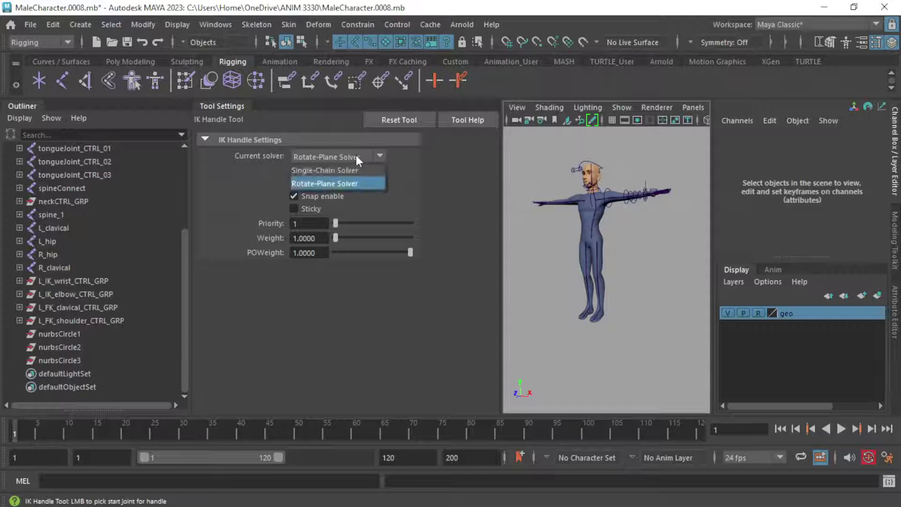
{"action": "left_click", "coordinate": [350, 183]}
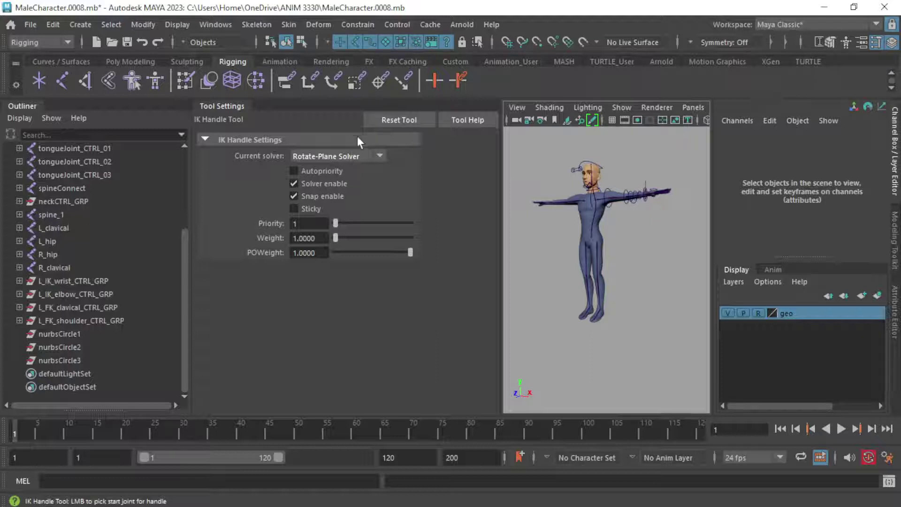
{"action": "left_click", "coordinate": [326, 158]}
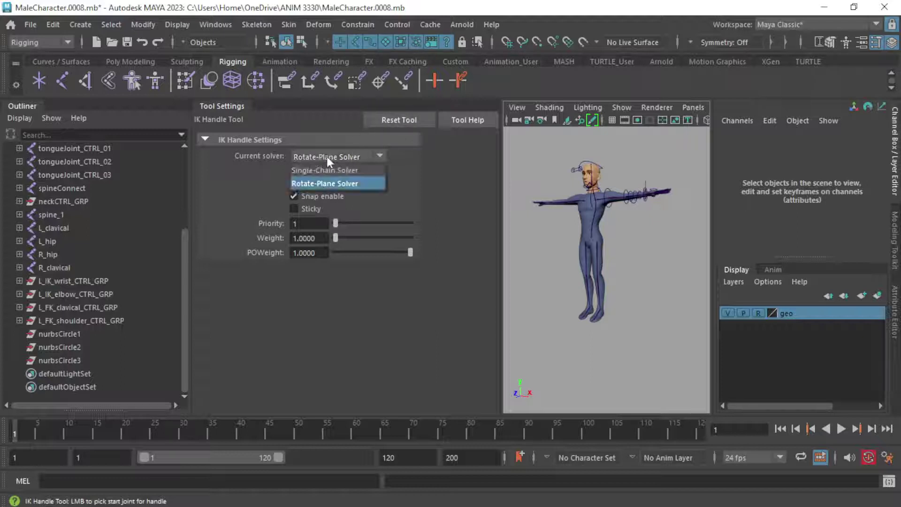
{"action": "left_click", "coordinate": [324, 181]}
{"action": "left_click", "coordinate": [214, 102]}
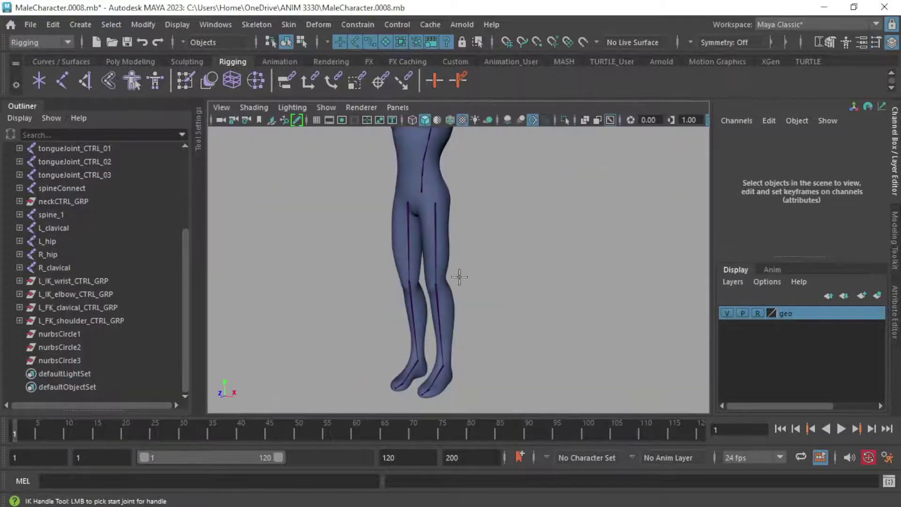
{"action": "scroll", "coordinate": [451, 227], "scroll_direction": "up", "scroll_amount": 6}
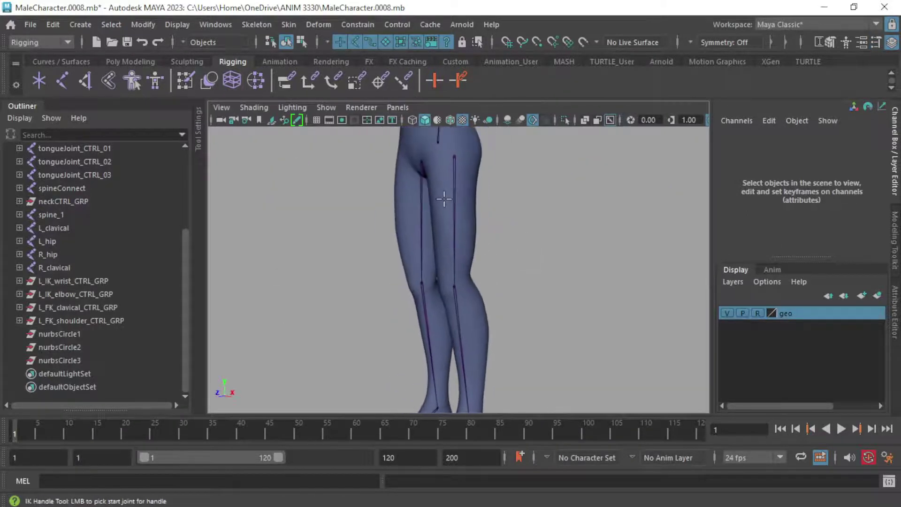
{"action": "left_click", "coordinate": [458, 155]}
{"action": "scroll", "coordinate": [464, 203], "scroll_direction": "down", "scroll_amount": 3}
{"action": "left_click_drag", "start_coordinate": [465, 204], "coordinate": [471, 225], "text": "alt"}
{"action": "left_click", "coordinate": [447, 286]}
{"action": "key", "text": "ctrl+z"}
{"action": "key", "text": "ctrl+z"}
{"action": "scroll", "coordinate": [460, 283], "scroll_direction": "up", "scroll_amount": 3}
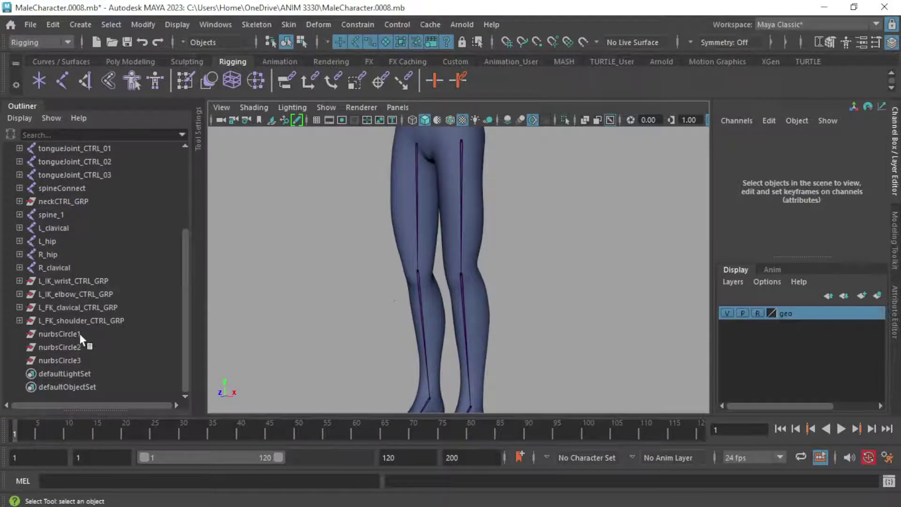
Delete the leftover curves nurbsCircle1, nurbsCircle2 and nurbsCircle3 from the scene.
{"action": "left_click_drag", "start_coordinate": [80, 333], "coordinate": [78, 358]}
{"action": "key", "text": "Delete"}
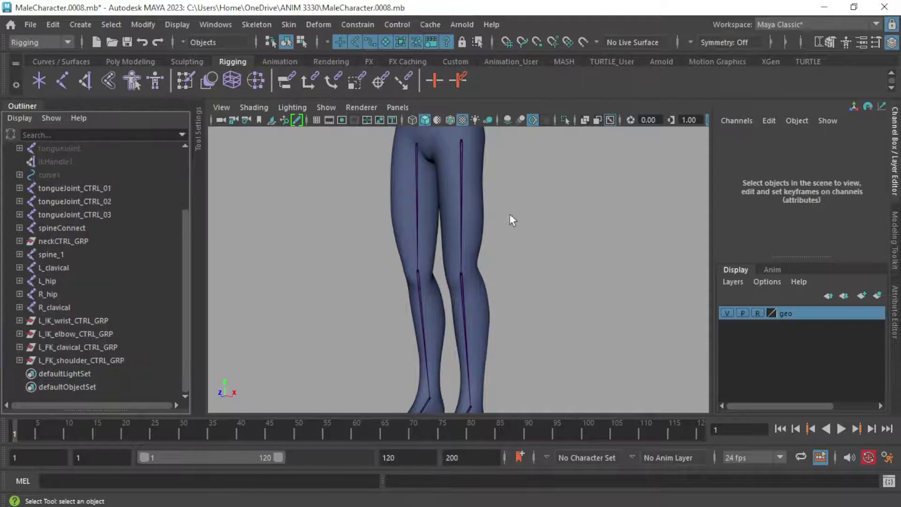
Expand the L_hip joint hierarchy in the Outliner down to L_ankle and leave nothing selected.
{"action": "left_click", "coordinate": [464, 139]}
{"action": "left_click_drag", "start_coordinate": [431, 318], "coordinate": [489, 277], "text": "alt"}
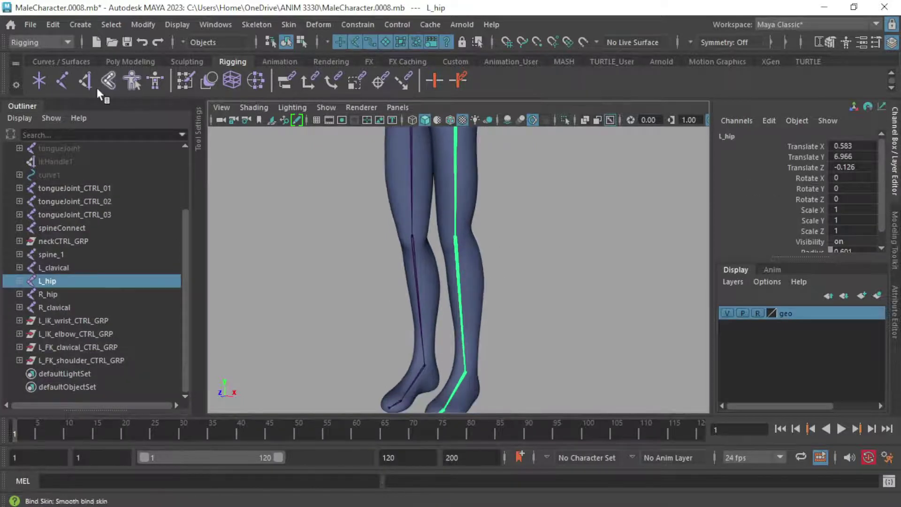
{"action": "scroll", "coordinate": [466, 178], "scroll_direction": "down", "scroll_amount": 2}
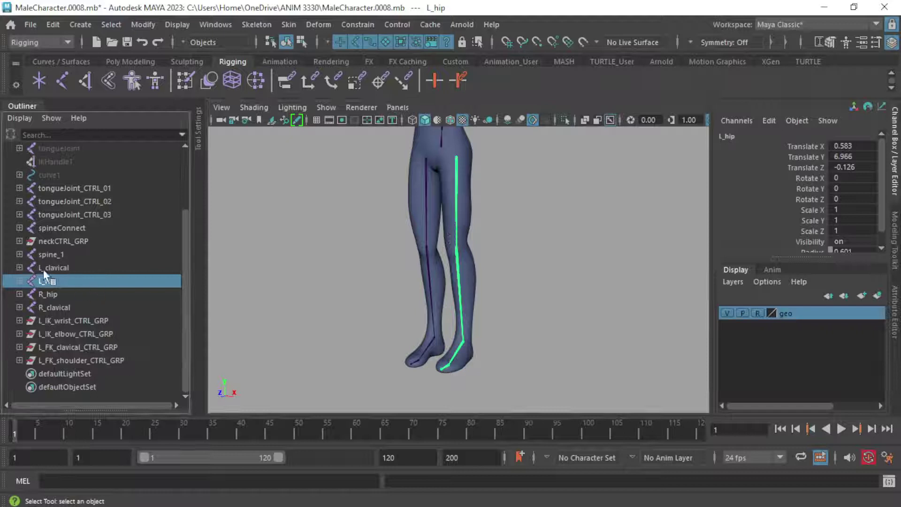
{"action": "left_click", "coordinate": [20, 281]}
{"action": "left_click", "coordinate": [27, 294]}
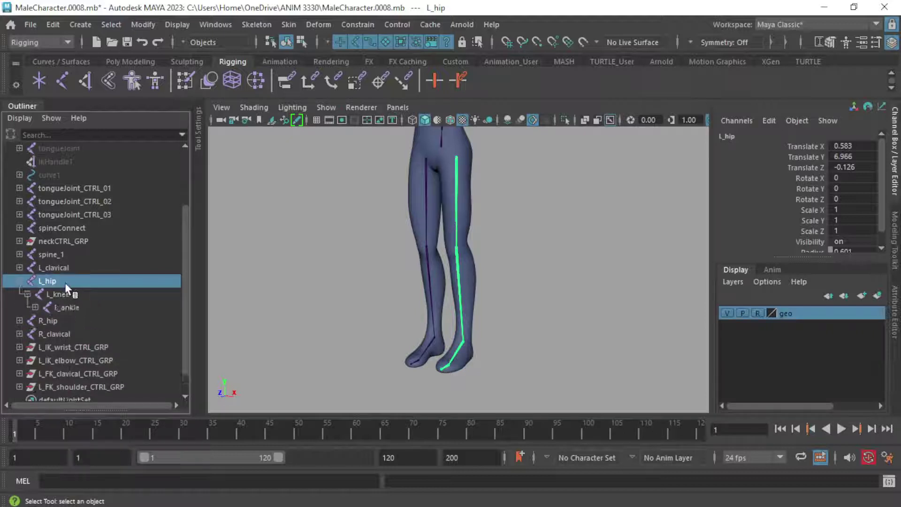
{"action": "left_click", "coordinate": [74, 307]}
{"action": "left_click_drag", "start_coordinate": [460, 222], "coordinate": [419, 272], "text": "alt"}
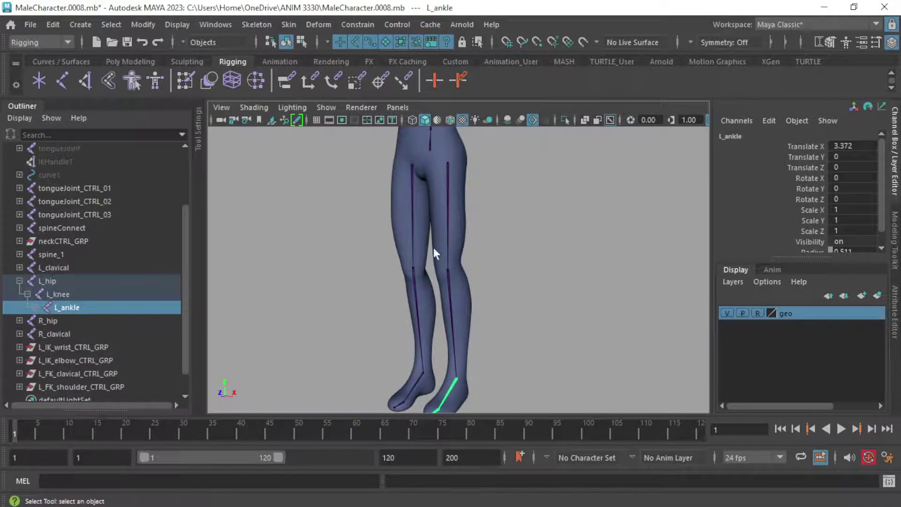
{"action": "right_click_drag", "start_coordinate": [420, 271], "coordinate": [527, 232], "text": "alt"}
{"action": "left_click", "coordinate": [528, 232]}
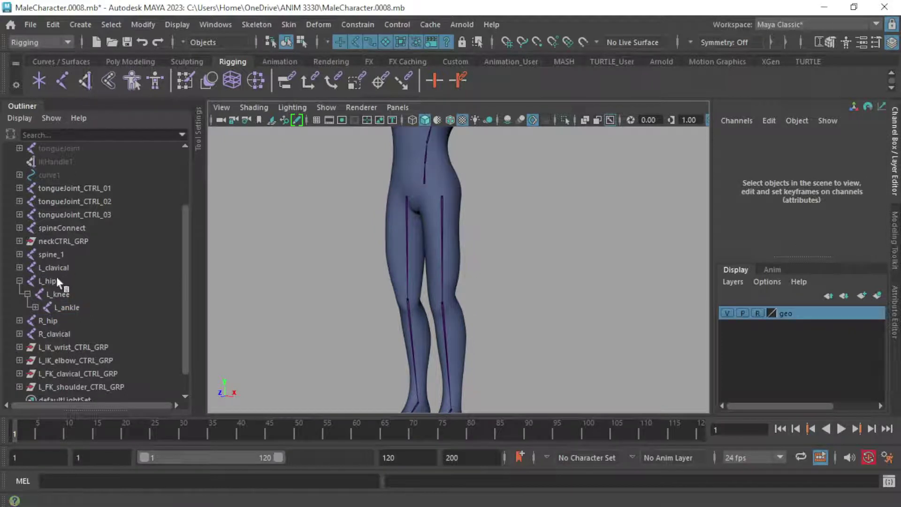
Create an IK handle for the left leg from the L_hip joint to the L_ankle joint.
{"action": "left_click", "coordinate": [85, 81]}
{"action": "middle_click_drag", "start_coordinate": [238, 255], "coordinate": [271, 202], "text": "alt"}
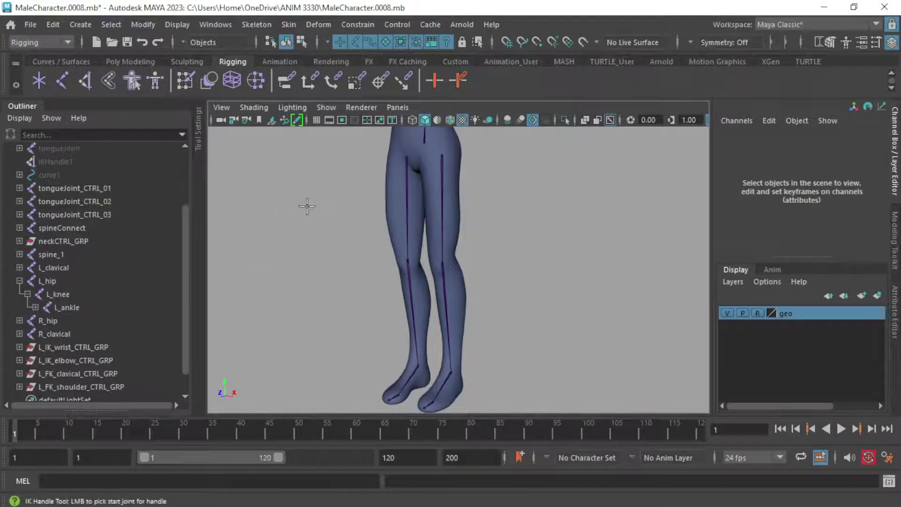
{"action": "left_click", "coordinate": [55, 280]}
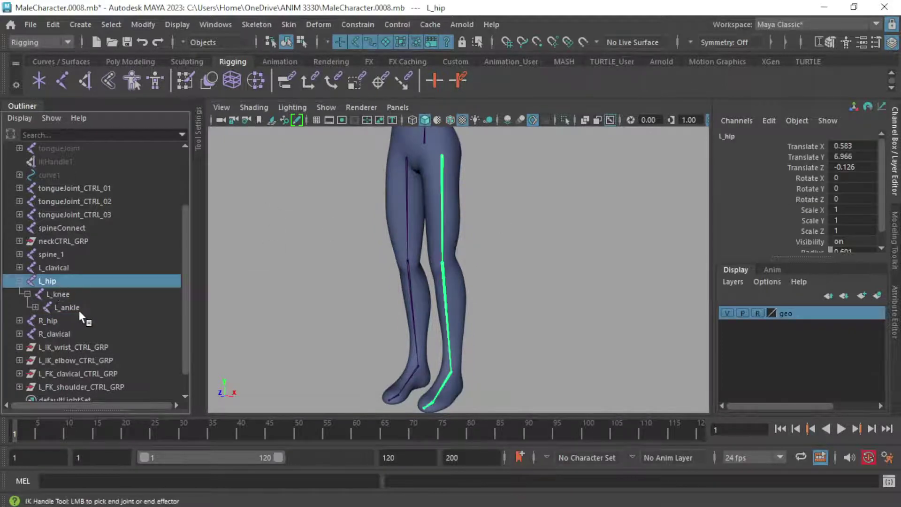
{"action": "left_click", "coordinate": [78, 306]}
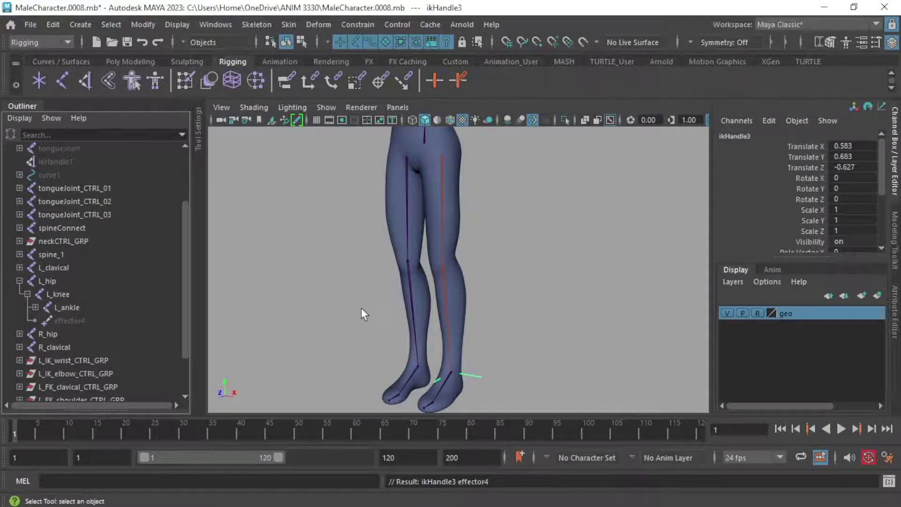
Try moving the left leg's IK handle up and forward to test the knee bend, and undo the move.
{"action": "right_click_drag", "start_coordinate": [361, 307], "coordinate": [249, 306], "text": "alt"}
{"action": "left_click_drag", "start_coordinate": [250, 306], "coordinate": [435, 336], "text": "alt"}
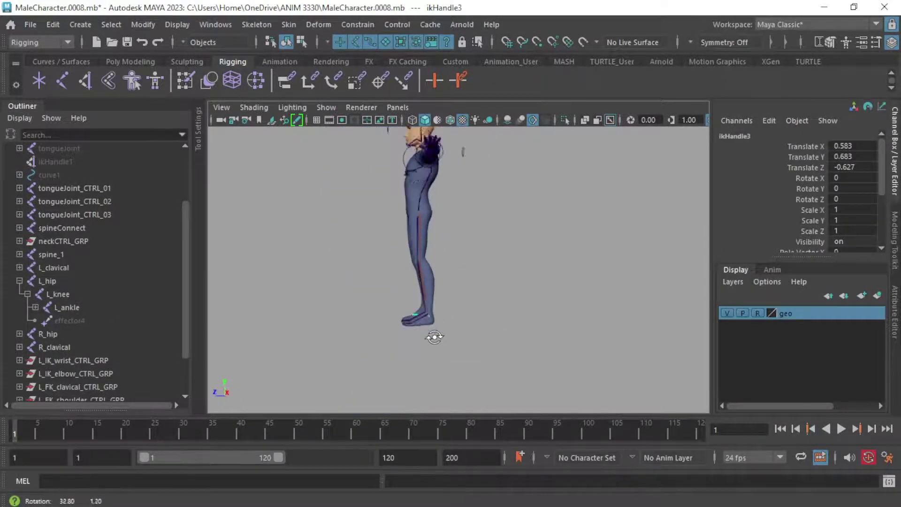
{"action": "right_click_drag", "start_coordinate": [435, 337], "coordinate": [346, 280], "text": "alt"}
{"action": "key", "text": "w"}
{"action": "left_click_drag", "start_coordinate": [432, 319], "coordinate": [526, 305]}
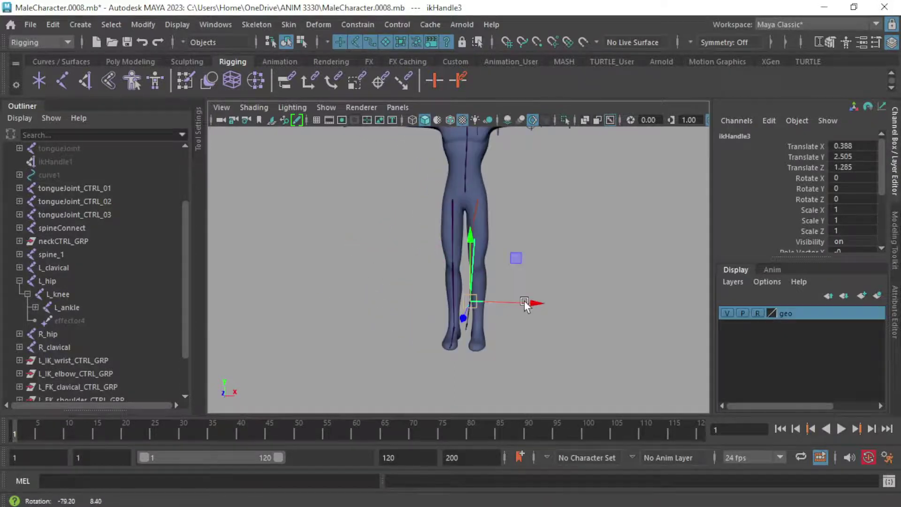
{"action": "key", "text": "ctrl+z"}
{"action": "key", "text": "ctrl+z"}
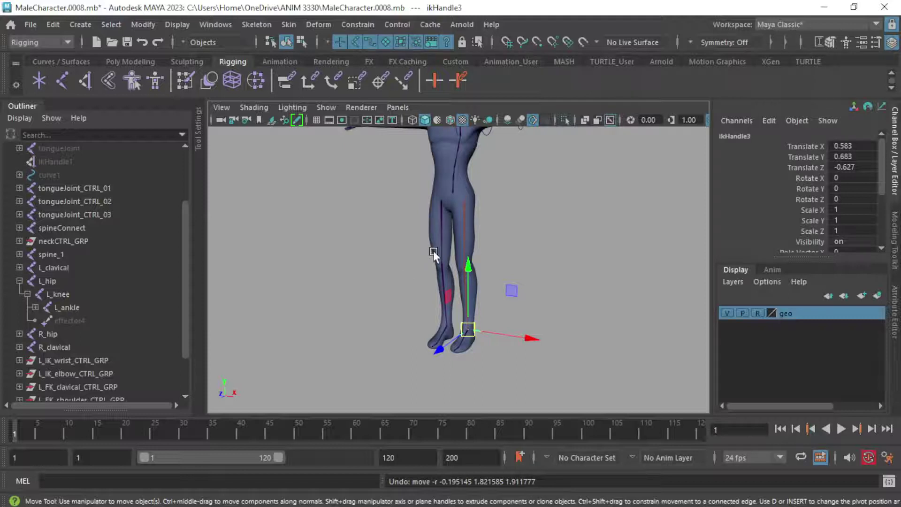
{"action": "key", "text": "q"}
Set the geo display layer to Template and frame the left leg in the side view.
{"action": "left_click_drag", "start_coordinate": [433, 250], "coordinate": [427, 187], "text": "alt"}
{"action": "left_click_drag", "start_coordinate": [418, 250], "coordinate": [443, 295], "text": "alt"}
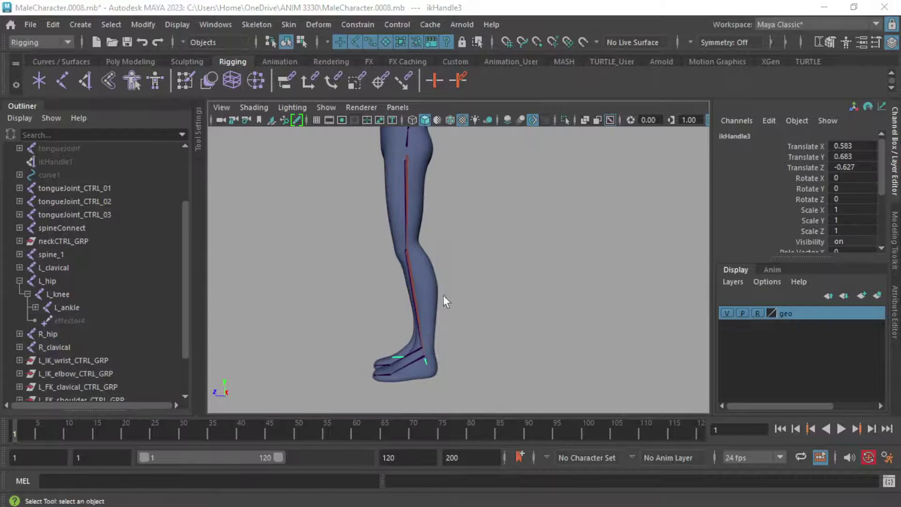
{"action": "key", "text": "space"}
{"action": "key", "text": "space"}
{"action": "left_click", "coordinate": [759, 313]}
{"action": "left_click", "coordinate": [757, 313]}
{"action": "scroll", "coordinate": [544, 292], "scroll_direction": "up", "scroll_amount": 3}
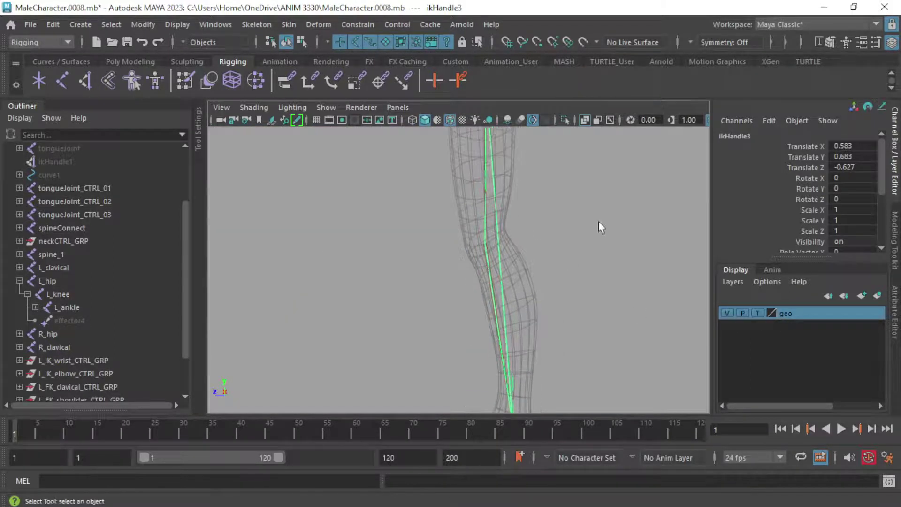
Select the L_knee joint in the side view and examine the bend of the leg chain.
{"action": "left_click", "coordinate": [506, 147]}
{"action": "left_click_drag", "start_coordinate": [506, 147], "coordinate": [495, 321], "text": "alt"}
{"action": "left_click", "coordinate": [476, 323]}
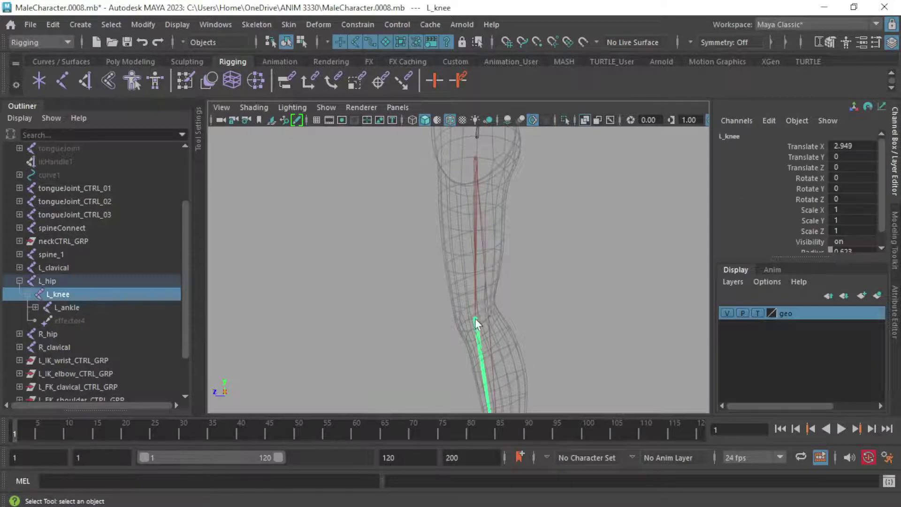
{"action": "scroll", "coordinate": [489, 190], "scroll_direction": "down", "scroll_amount": 3}
{"action": "scroll", "coordinate": [468, 252], "scroll_direction": "up", "scroll_amount": 2}
{"action": "key", "text": "space"}
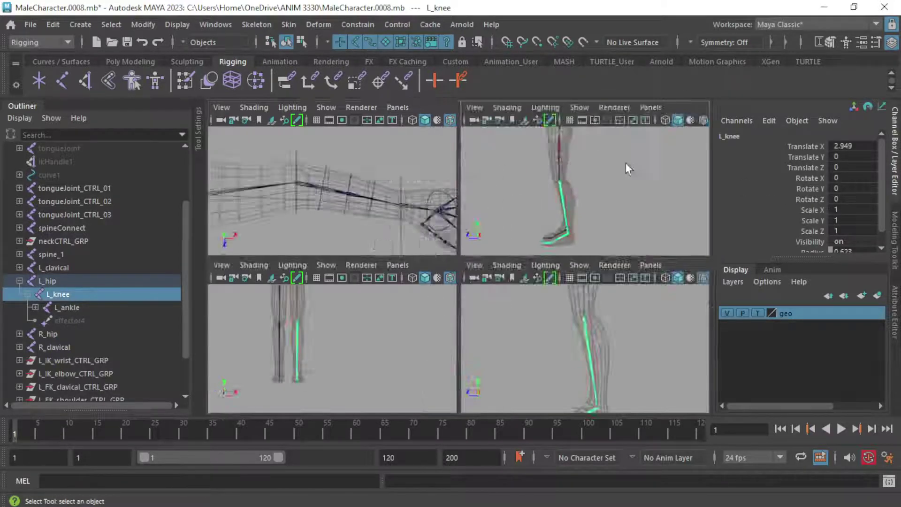
Test the left leg again in perspective by moving the ankle's IK handle around, and undo each move.
{"action": "key", "text": "space"}
{"action": "left_click_drag", "start_coordinate": [485, 254], "coordinate": [492, 389], "text": "alt"}
{"action": "left_click", "coordinate": [491, 368]}
{"action": "key", "text": "w"}
{"action": "left_click_drag", "start_coordinate": [474, 358], "coordinate": [542, 177]}
{"action": "key", "text": "ctrl+z"}
{"action": "middle_click_drag", "start_coordinate": [541, 177], "coordinate": [429, 255], "text": "alt"}
{"action": "left_click_drag", "start_coordinate": [395, 285], "coordinate": [493, 244]}
{"action": "left_click_drag", "start_coordinate": [493, 244], "coordinate": [491, 199]}
{"action": "key", "text": "ctrl+z"}
{"action": "left_click_drag", "start_coordinate": [566, 237], "coordinate": [460, 271], "text": "alt"}
{"action": "key", "text": "q"}
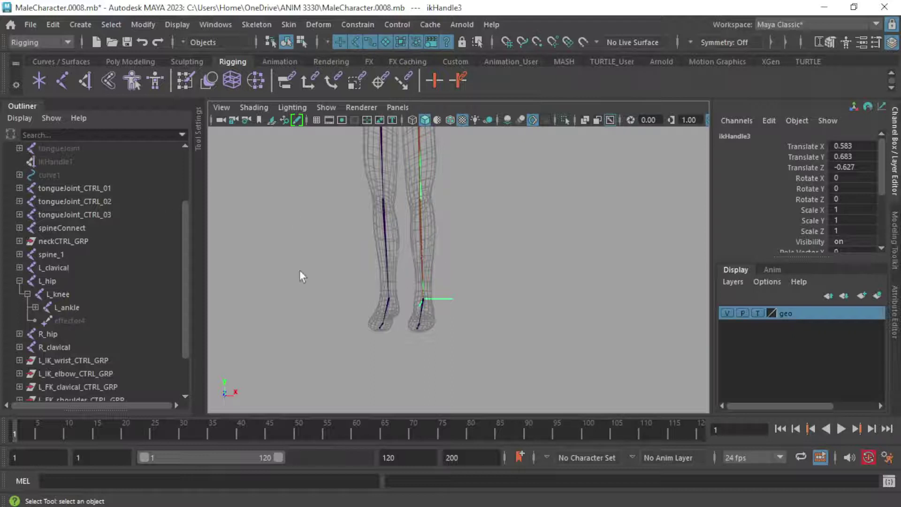
Examine the left ankle and foot joints up close in the side view with nothing selected.
{"action": "left_click_drag", "start_coordinate": [353, 175], "coordinate": [466, 327], "text": "alt"}
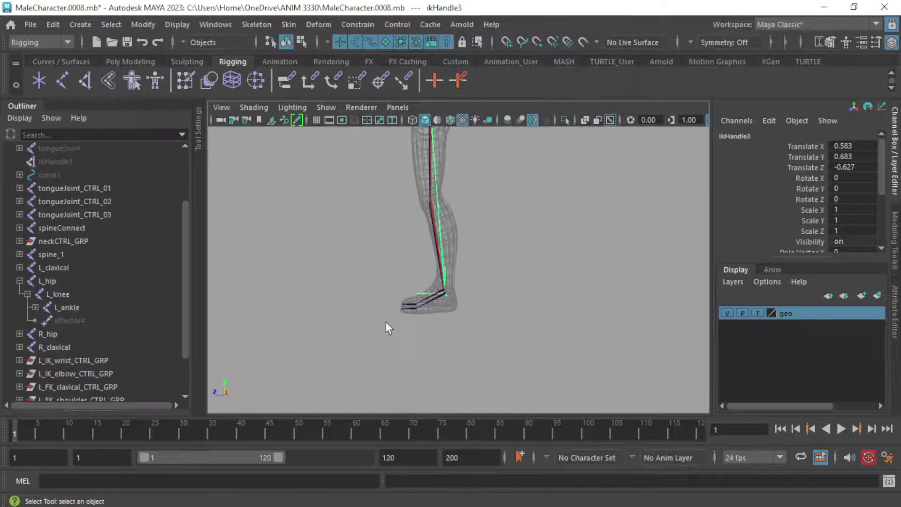
{"action": "middle_click_drag", "start_coordinate": [384, 301], "coordinate": [459, 300], "text": "alt"}
{"action": "scroll", "coordinate": [363, 292], "scroll_direction": "up", "scroll_amount": 3}
{"action": "scroll", "coordinate": [476, 227], "scroll_direction": "up", "scroll_amount": 5}
{"action": "key", "text": "space"}
{"action": "key", "text": "space"}
{"action": "middle_click_drag", "start_coordinate": [539, 336], "coordinate": [507, 206], "text": "alt"}
{"action": "left_click", "coordinate": [505, 345]}
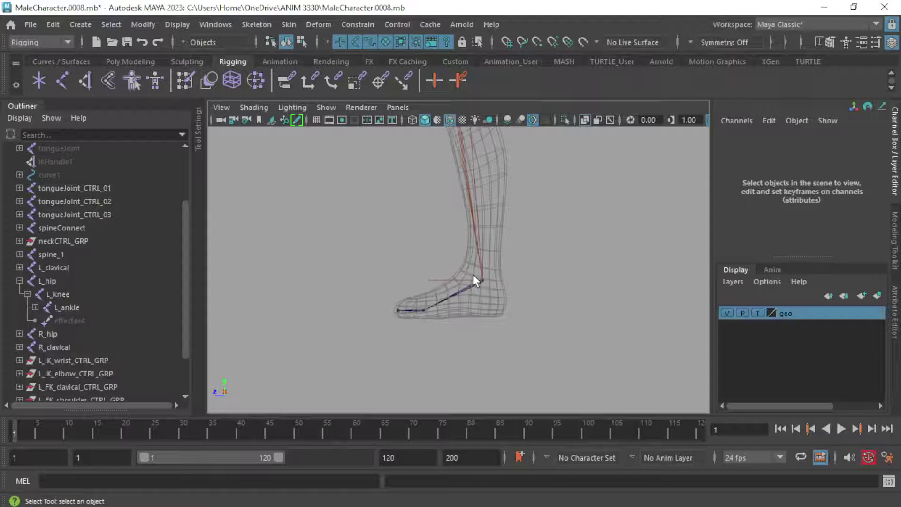
Start a new joint chain with the Joint Tool, placing its root inside the left heel at about Y 0.189, Z -0.675.
{"action": "left_click", "coordinate": [62, 80]}
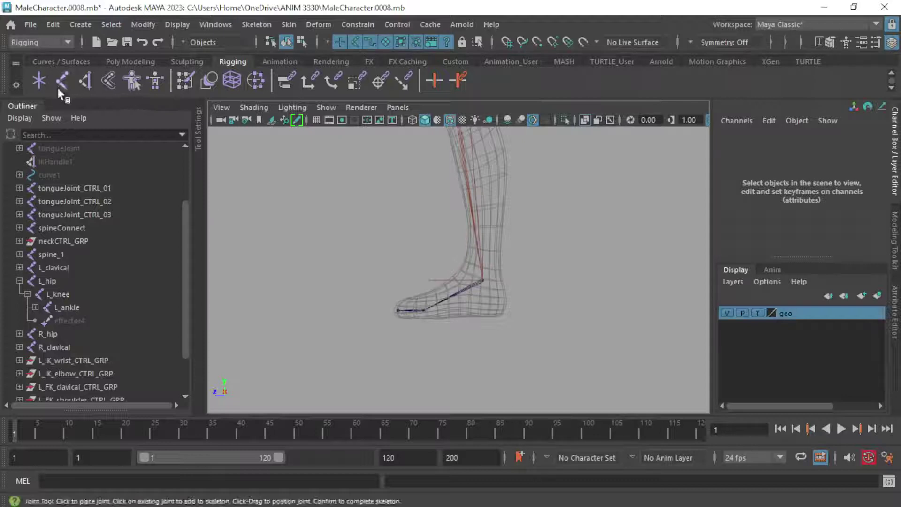
{"action": "scroll", "coordinate": [495, 299], "scroll_direction": "up", "scroll_amount": 5}
{"action": "scroll", "coordinate": [526, 287], "scroll_direction": "up", "scroll_amount": 2}
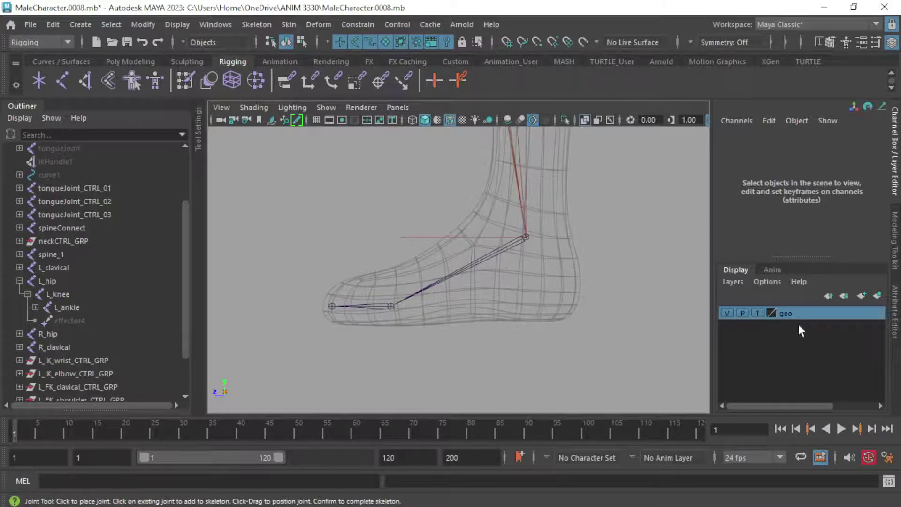
{"action": "left_click", "coordinate": [726, 312]}
{"action": "left_click", "coordinate": [726, 312]}
{"action": "left_click", "coordinate": [531, 296]}
{"action": "left_click_drag", "start_coordinate": [531, 295], "coordinate": [531, 298]}
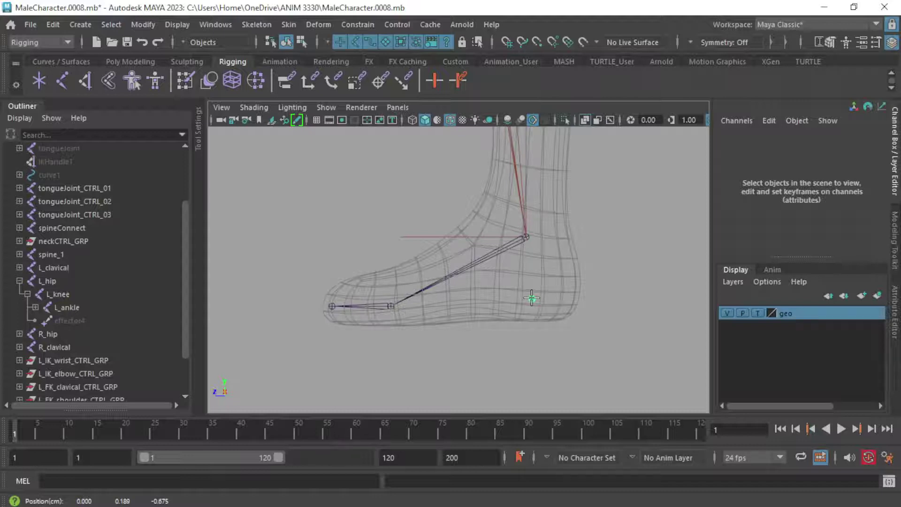
{"action": "left_click_drag", "start_coordinate": [532, 298], "coordinate": [531, 298]}
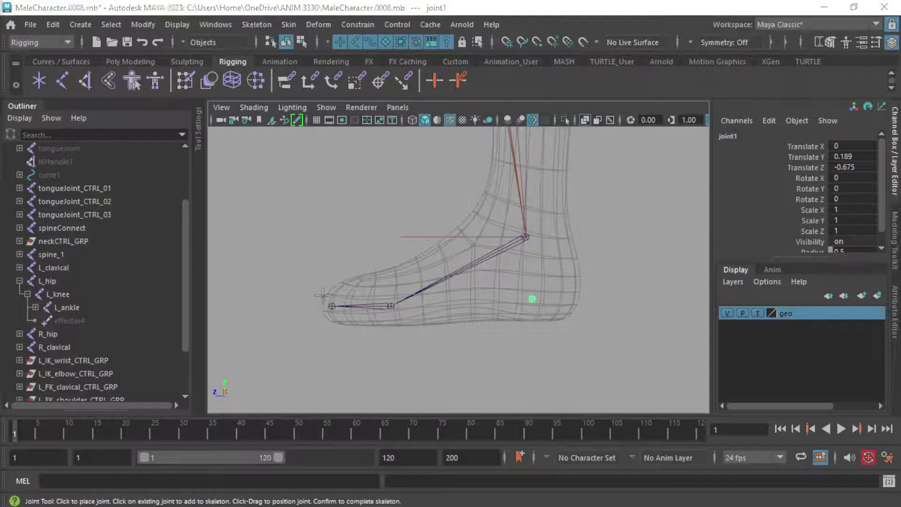
Continue the chain from the heel with joints at the toe tip, the ball and the ankle, and complete the skeleton.
{"action": "left_click", "coordinate": [332, 306]}
{"action": "left_click_drag", "start_coordinate": [332, 306], "coordinate": [331, 305]}
{"action": "scroll", "coordinate": [367, 301], "scroll_direction": "up", "scroll_amount": 2}
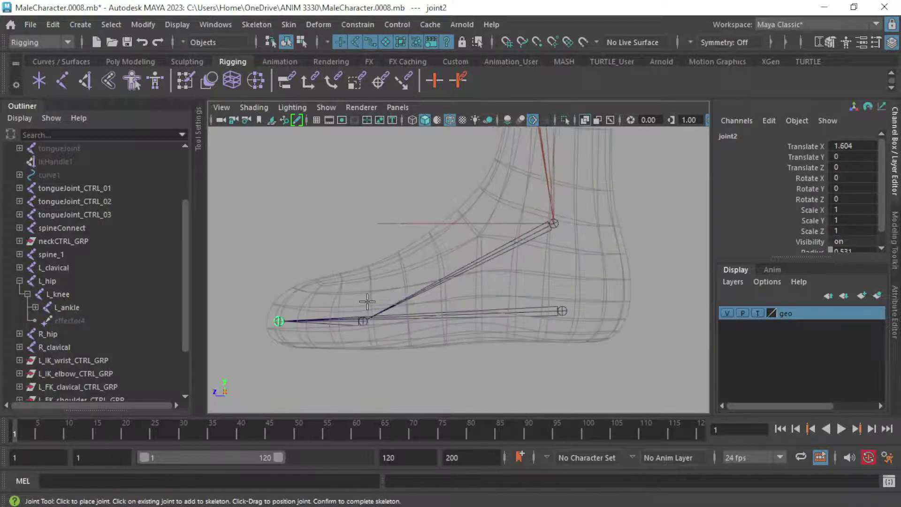
{"action": "left_click_drag", "start_coordinate": [359, 320], "coordinate": [363, 322]}
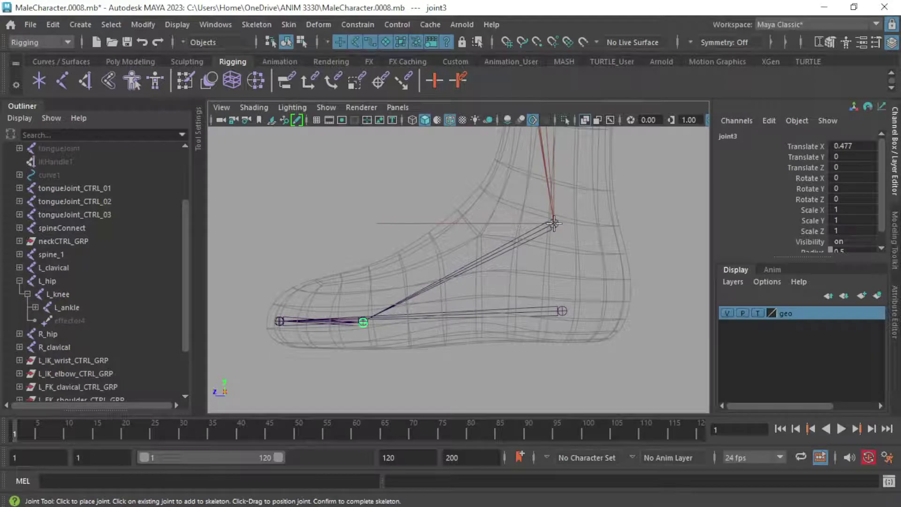
{"action": "left_click", "coordinate": [554, 224]}
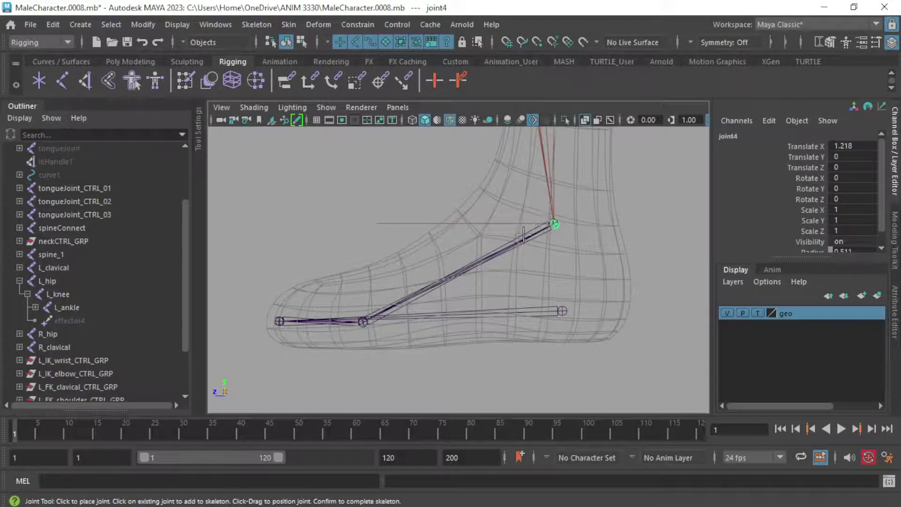
{"action": "key", "text": "Return"}
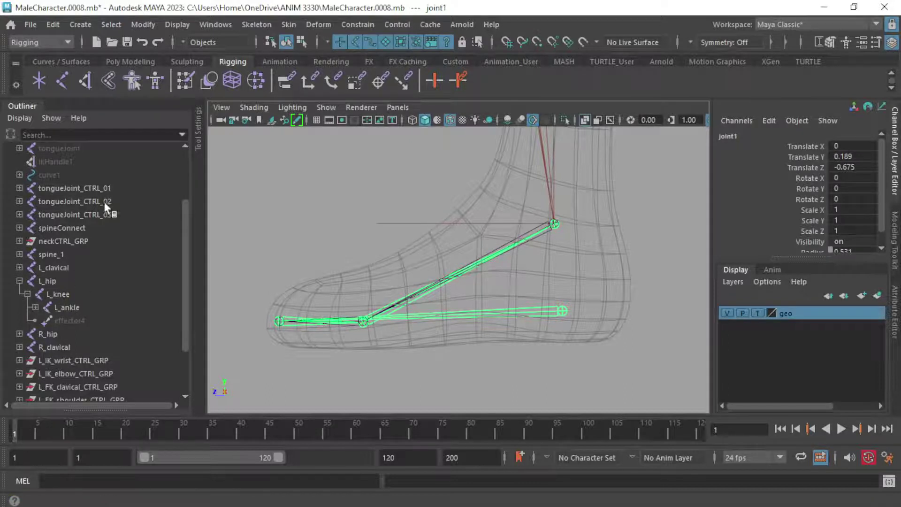
Expand the new foot chain's full hierarchy and rename its root joint as L_RF_heel.
{"action": "scroll", "coordinate": [98, 268], "scroll_direction": "down", "scroll_amount": 3}
{"action": "left_click", "coordinate": [19, 361], "text": "shift"}
{"action": "double_click", "coordinate": [50, 321]}
{"action": "type", "text": "L_"}
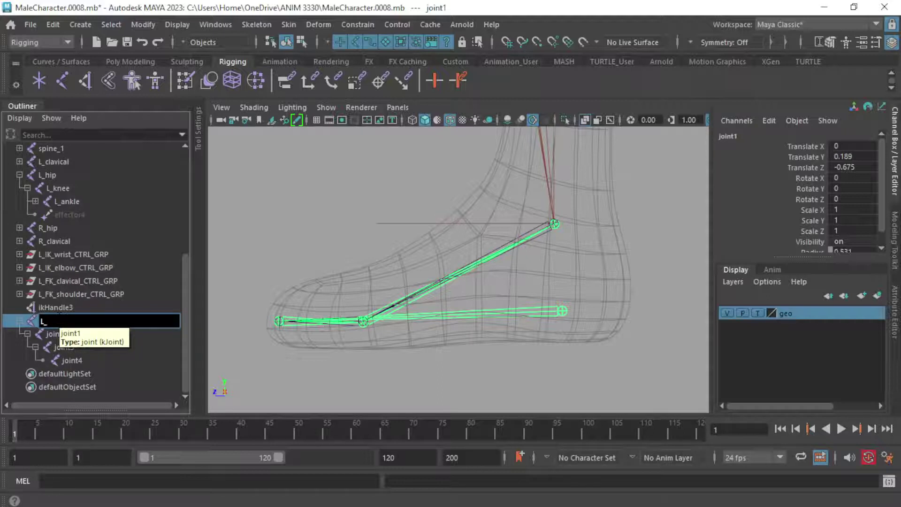
{"action": "type", "text": "RF_heel"}
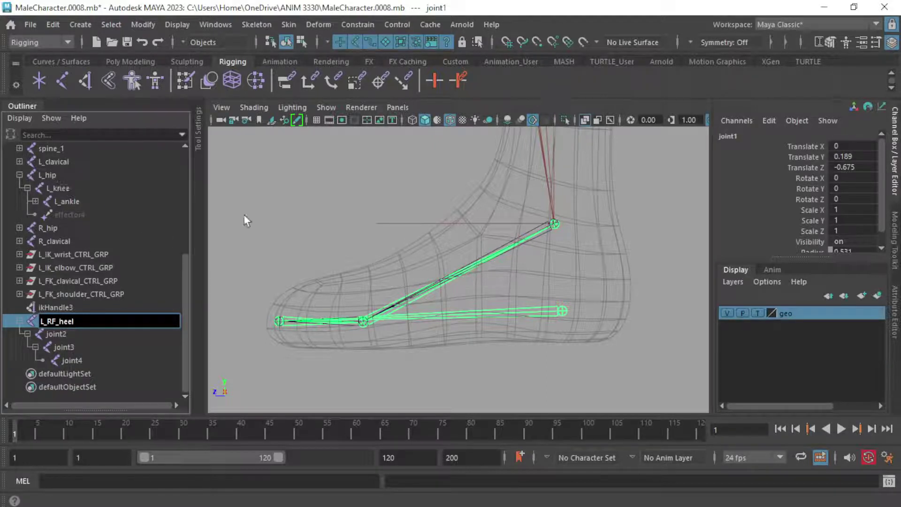
{"action": "type", "text": "_JNT"}
{"action": "key", "text": "BackSpace"}
{"action": "key", "text": "BackSpace"}
{"action": "key", "text": "BackSpace"}
{"action": "key", "text": "BackSpace"}
{"action": "key", "text": "Return"}
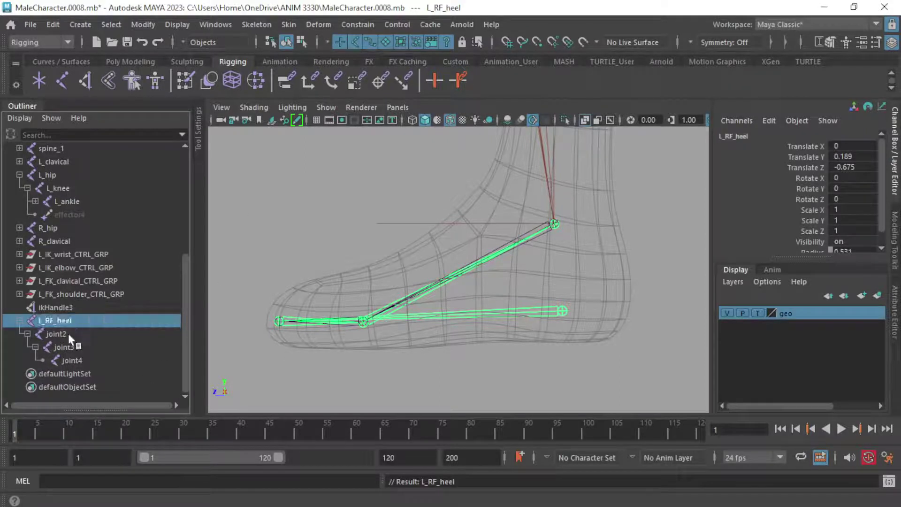
Rename joint2, the child of the heel joint, as L_RF_ball.
{"action": "left_click", "coordinate": [69, 334]}
{"action": "double_click", "coordinate": [69, 333]}
{"action": "type", "text": "L_RF"}
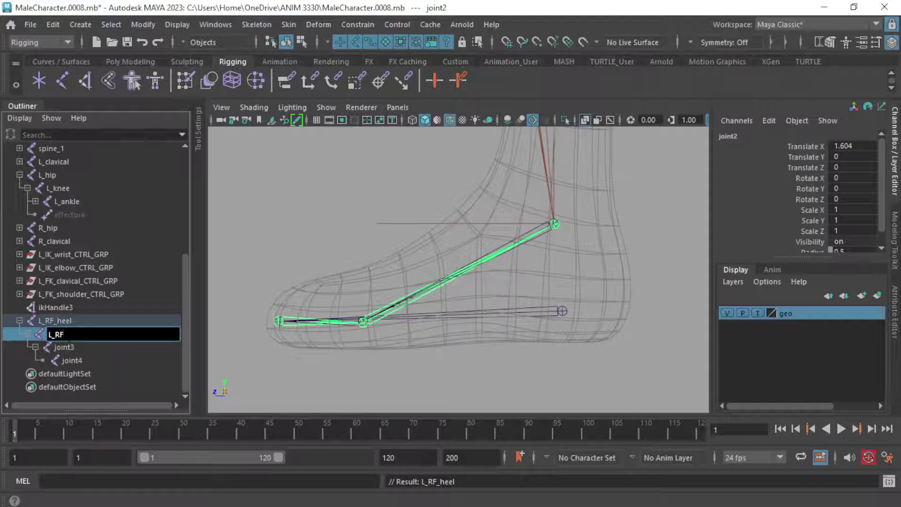
{"action": "type", "text": "_"}
{"action": "type", "text": "ball"}
{"action": "key", "text": "Return"}
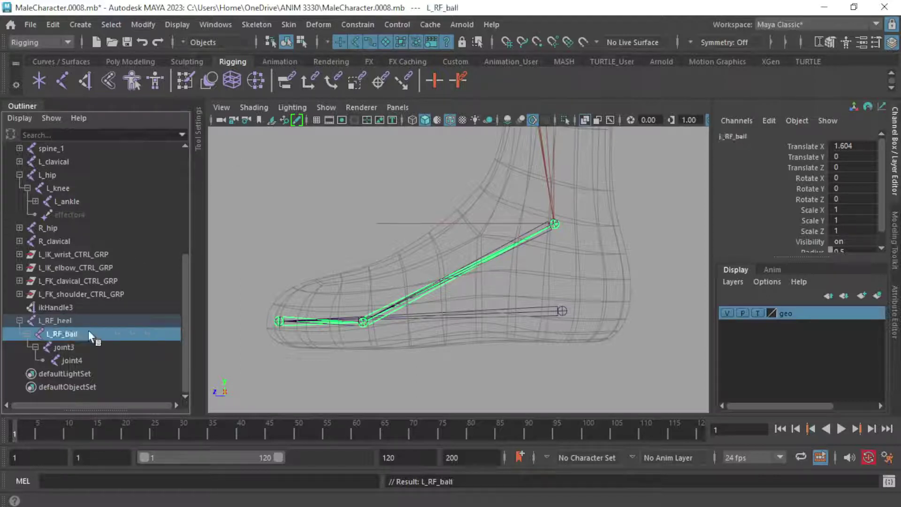
Rename joint3 with only the prefix L_.
{"action": "double_click", "coordinate": [70, 346]}
{"action": "type", "text": "L"}
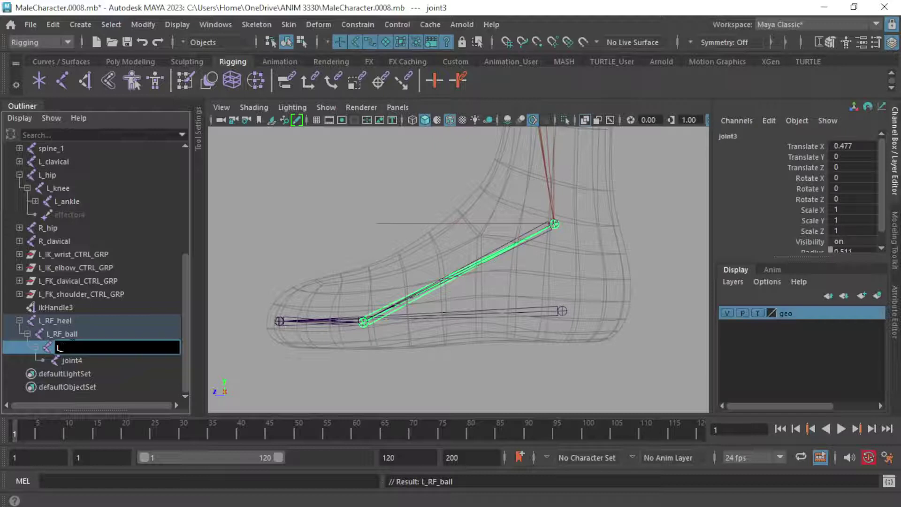
{"action": "type", "text": "_ank"}
{"action": "key", "text": "BackSpace"}
{"action": "key", "text": "BackSpace"}
{"action": "key", "text": "BackSpace"}
{"action": "key", "text": "BackSpace"}
{"action": "type", "text": "_"}
{"action": "key", "text": "Return"}
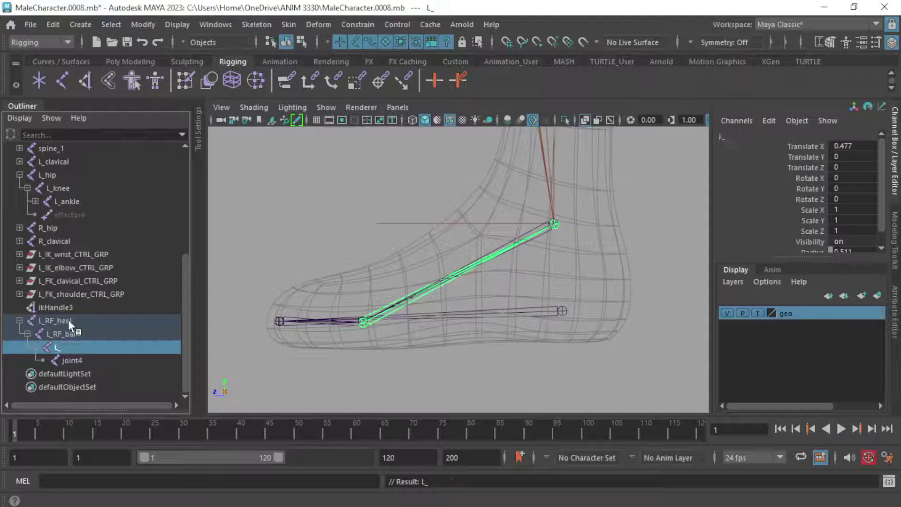
Rename the toe-tip joint directly under L_RF_heel as L_RF_toe.
{"action": "double_click", "coordinate": [73, 333]}
{"action": "key", "text": "BackSpace"}
{"action": "key", "text": "BackSpace"}
{"action": "key", "text": "BackSpace"}
{"action": "key", "text": "BackSpace"}
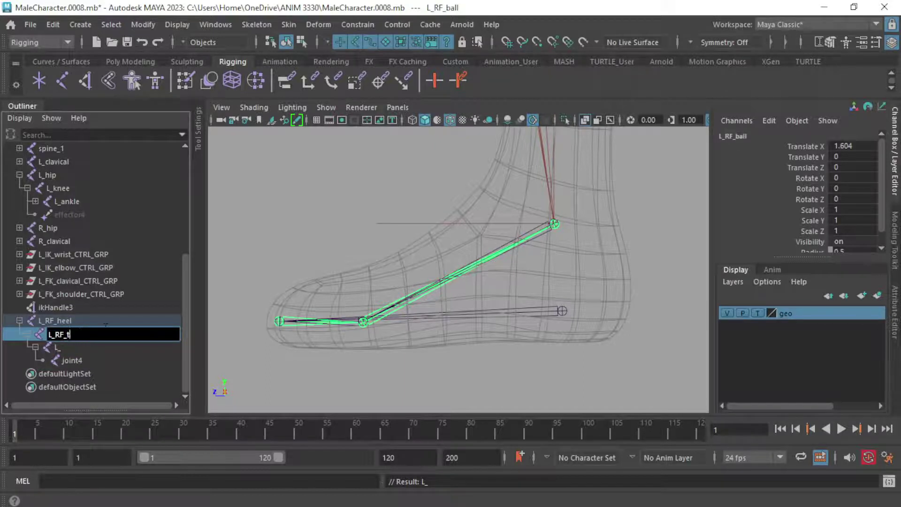
{"action": "type", "text": "toe"}
{"action": "key", "text": "Return"}
Rename the joint under L_RF_toe as L_RF_ball and the last joint in the chain as L_RF_ankle.
{"action": "double_click", "coordinate": [59, 347]}
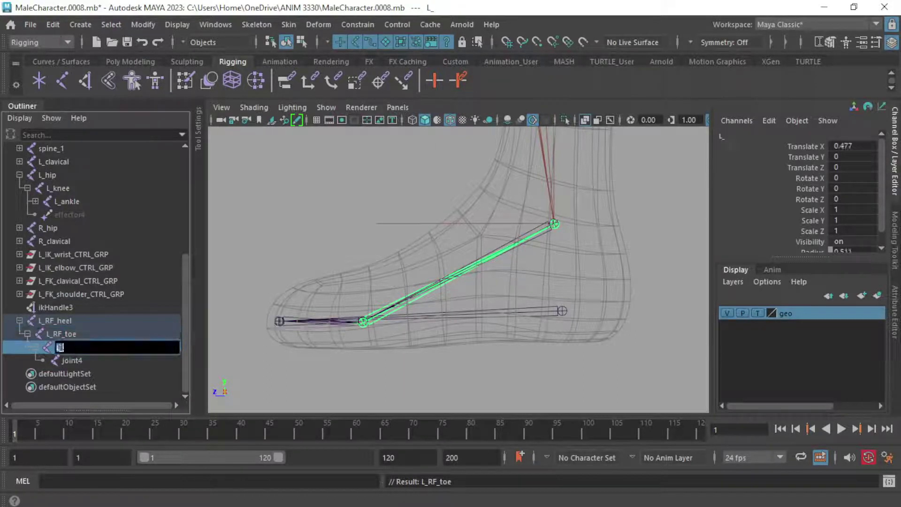
{"action": "type", "text": "RF_ball"}
{"action": "key", "text": "Return"}
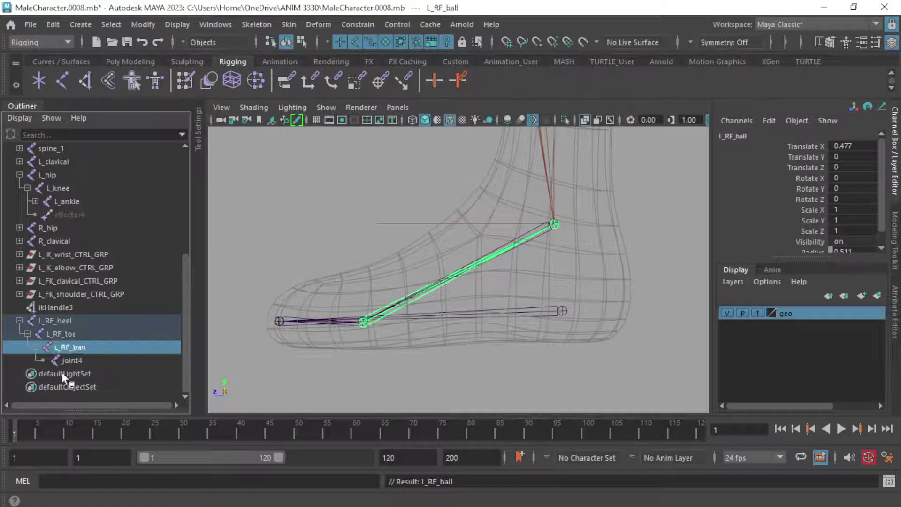
{"action": "double_click", "coordinate": [66, 361]}
{"action": "type", "text": "L_RF_ankle"}
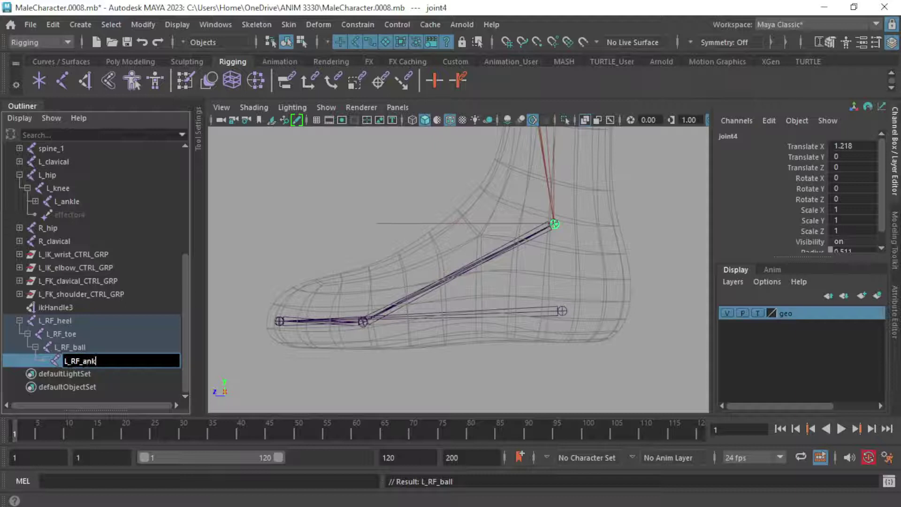
{"action": "key", "text": "Return"}
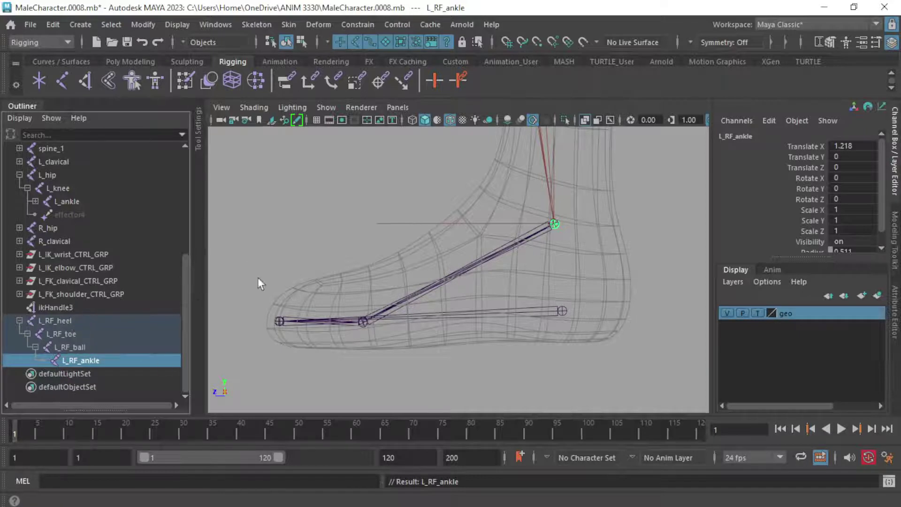
Select all four L_RF joints, try radii of 2 and 1, and set their radius to 1.5.
{"action": "left_click", "coordinate": [65, 321]}
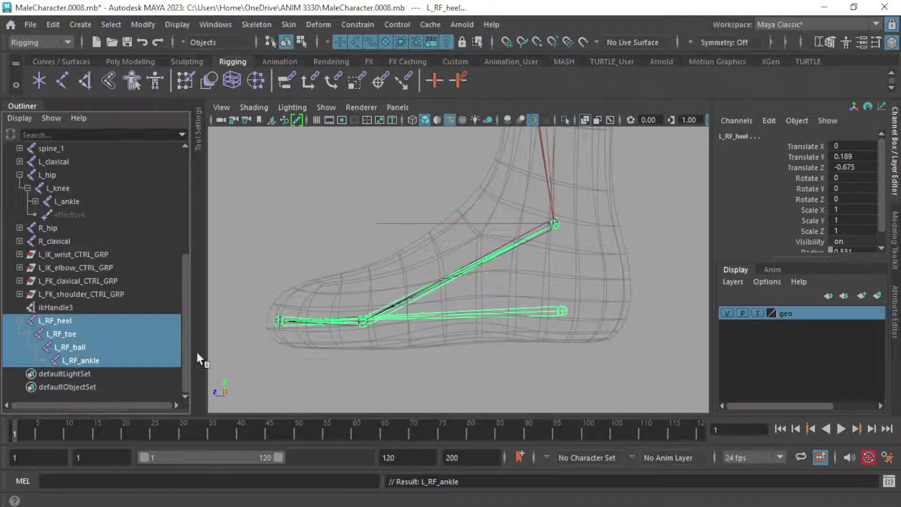
{"action": "scroll", "coordinate": [845, 211], "scroll_direction": "down", "scroll_amount": 1}
{"action": "double_click", "coordinate": [876, 236]}
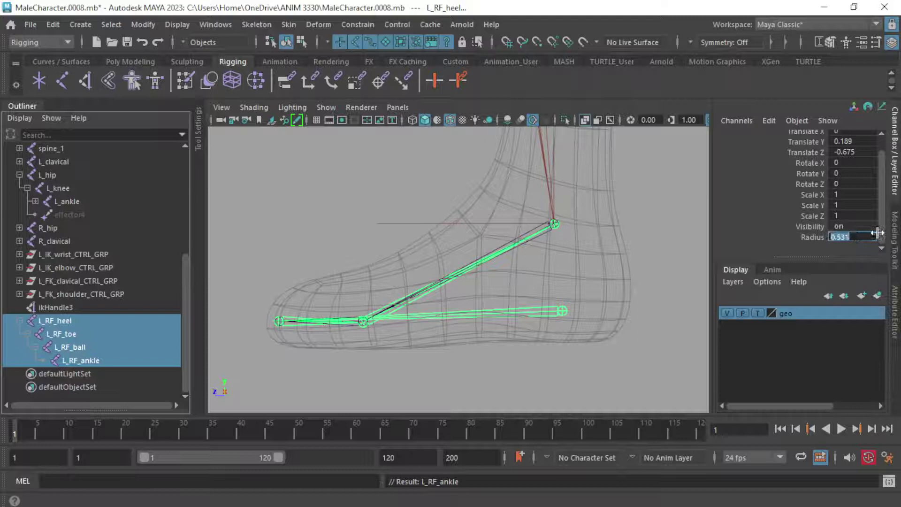
{"action": "type", "text": "2"}
{"action": "key", "text": "Return"}
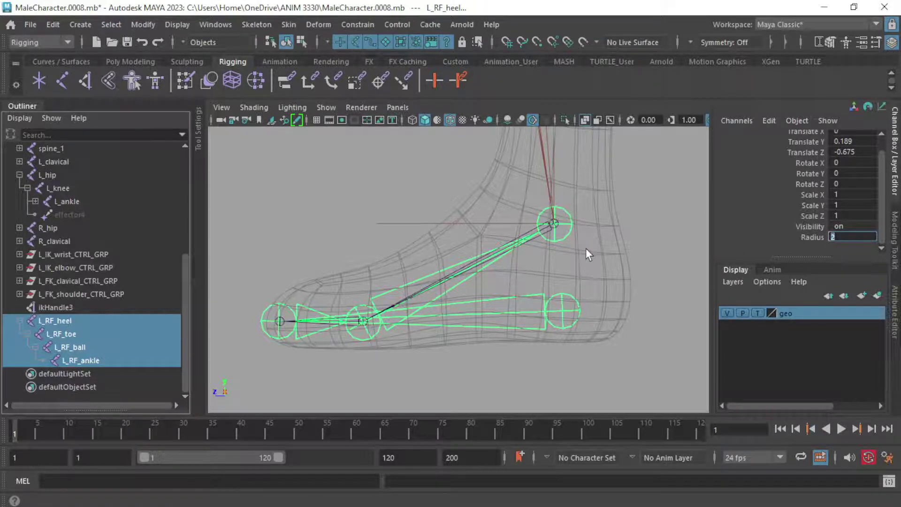
{"action": "type", "text": "1"}
{"action": "key", "text": "Return"}
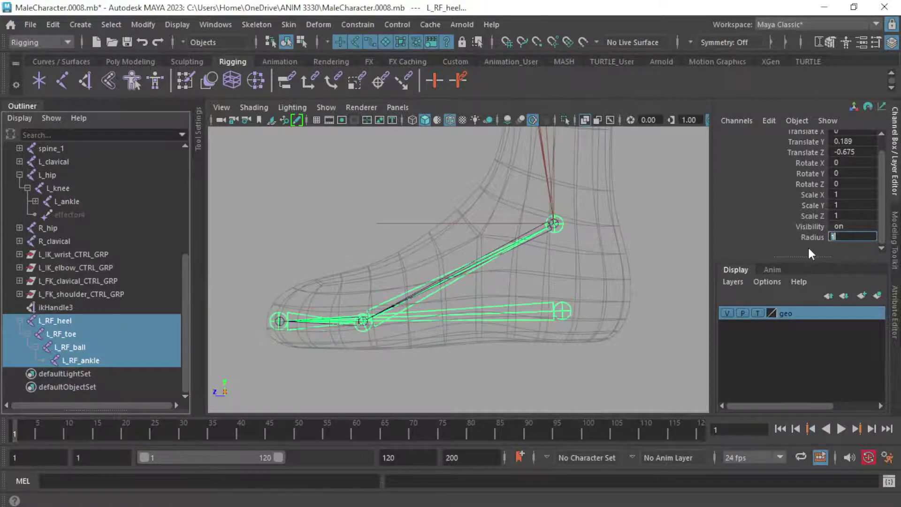
{"action": "type", "text": ".5"}
{"action": "key", "text": "Return"}
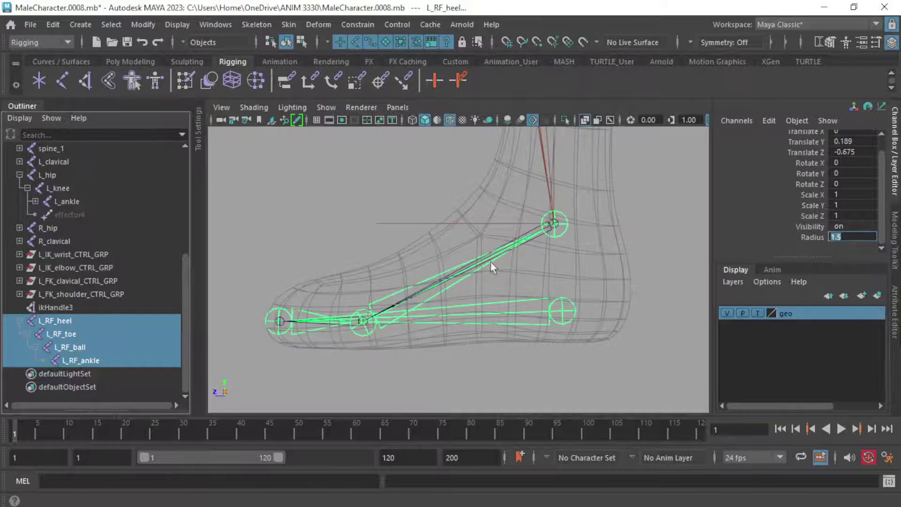
In the perspective view, move the L_RF_heel chain along X with point snapping onto the left leg's joints, at Translate X 0.583.
{"action": "key", "text": "alt"}
{"action": "left_click", "coordinate": [632, 232]}
{"action": "left_click_drag", "start_coordinate": [661, 221], "coordinate": [577, 219], "text": "alt"}
{"action": "key", "text": "space"}
{"action": "right_click_drag", "start_coordinate": [623, 377], "coordinate": [582, 350], "text": "alt"}
{"action": "left_click_drag", "start_coordinate": [542, 204], "coordinate": [547, 234], "text": "alt"}
{"action": "key", "text": "space"}
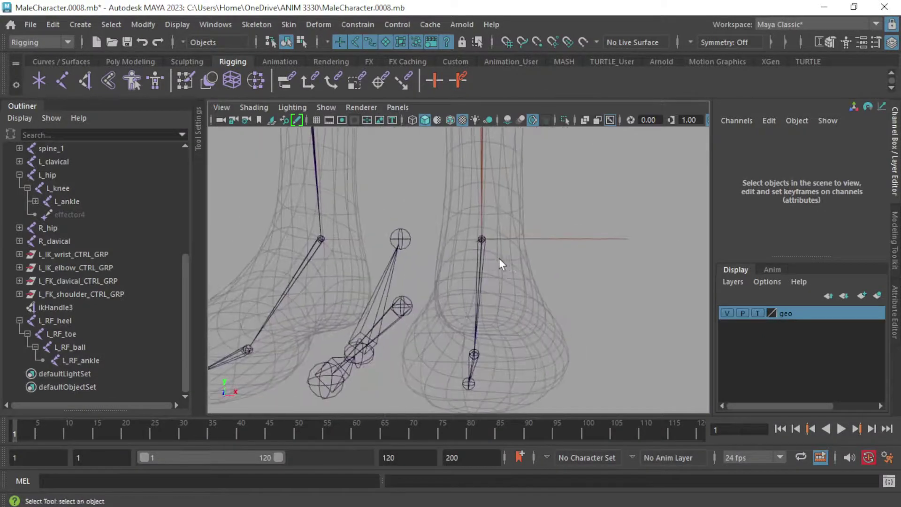
{"action": "left_click", "coordinate": [407, 305]}
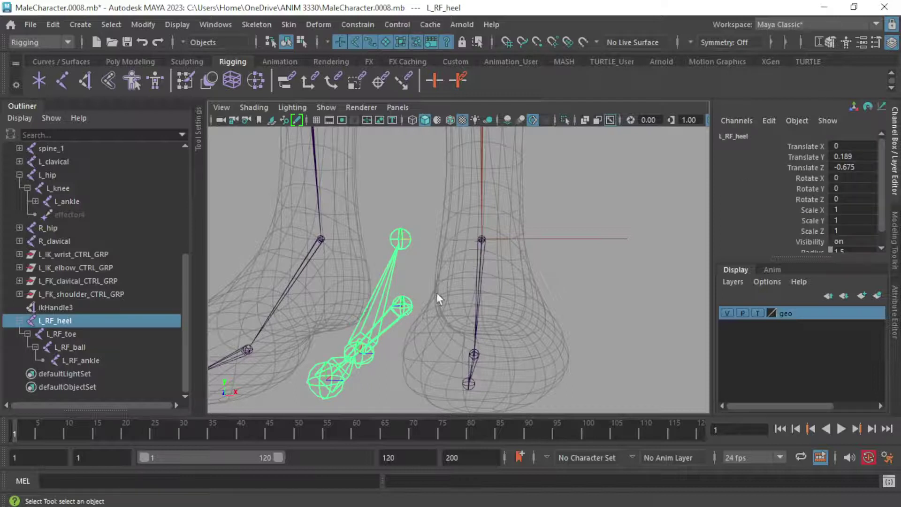
{"action": "left_click_drag", "start_coordinate": [429, 291], "coordinate": [528, 328], "text": "alt"}
{"action": "key", "text": "w"}
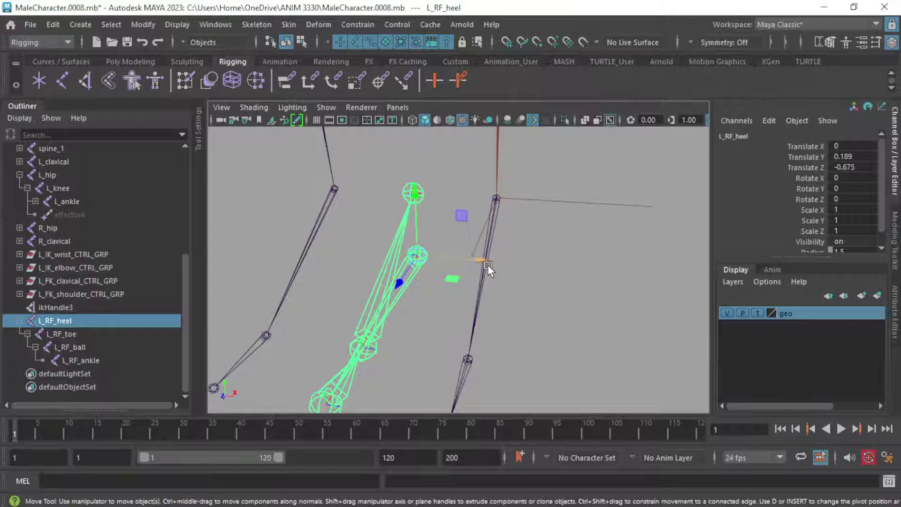
{"action": "key", "text": "v"}
{"action": "left_click_drag", "start_coordinate": [480, 261], "coordinate": [519, 263]}
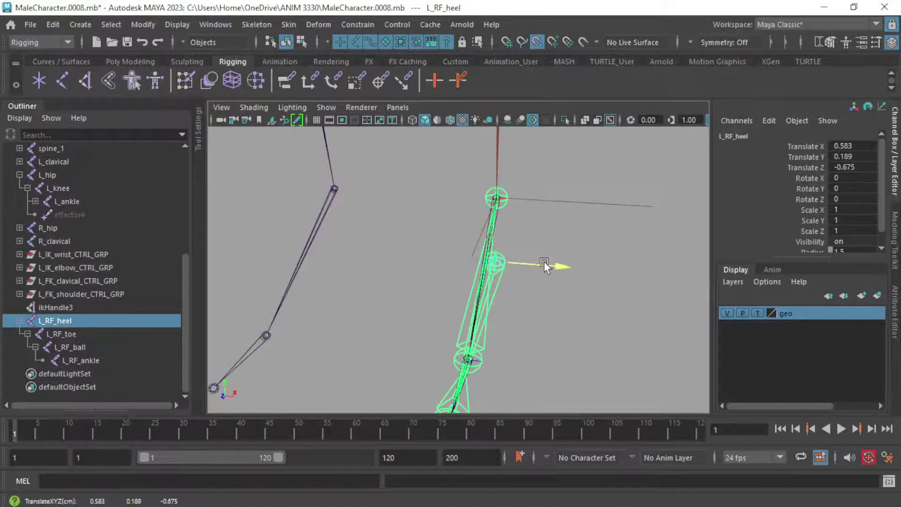
{"action": "left_click_drag", "start_coordinate": [507, 216], "coordinate": [486, 211], "text": "alt"}
{"action": "key", "text": "q"}
Pick the L_ankle joint out of the overlapping joints, detach the Transform Display options and show the joint's local rotation axes.
{"action": "left_click", "coordinate": [80, 360], "text": "shift"}
{"action": "mouse_move", "coordinate": [424, 304]}
{"action": "left_mouse_down", "text": "alt"}
{"action": "mouse_move", "coordinate": [409, 243]}
{"action": "mouse_move", "coordinate": [413, 291]}
{"action": "left_mouse_up", "text": "alt"}
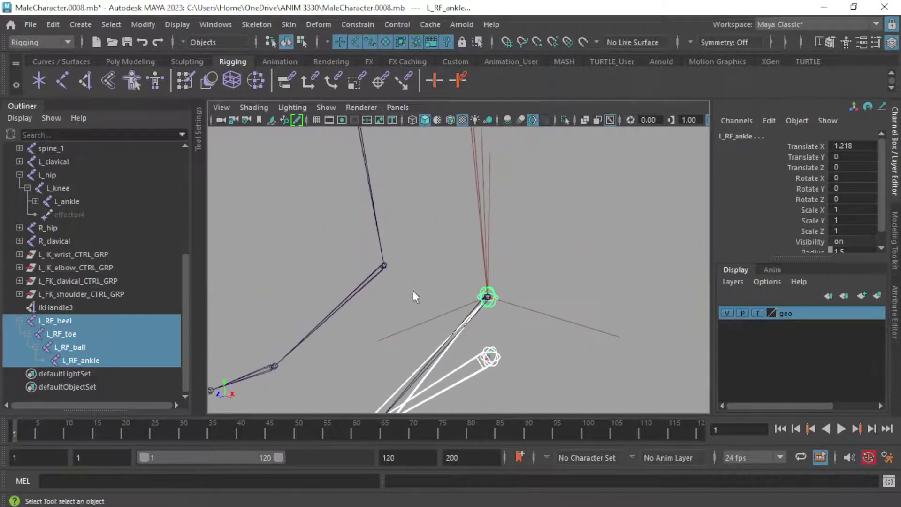
{"action": "left_click", "coordinate": [487, 297]}
{"action": "right_click_drag", "start_coordinate": [474, 300], "coordinate": [690, 322], "text": "alt"}
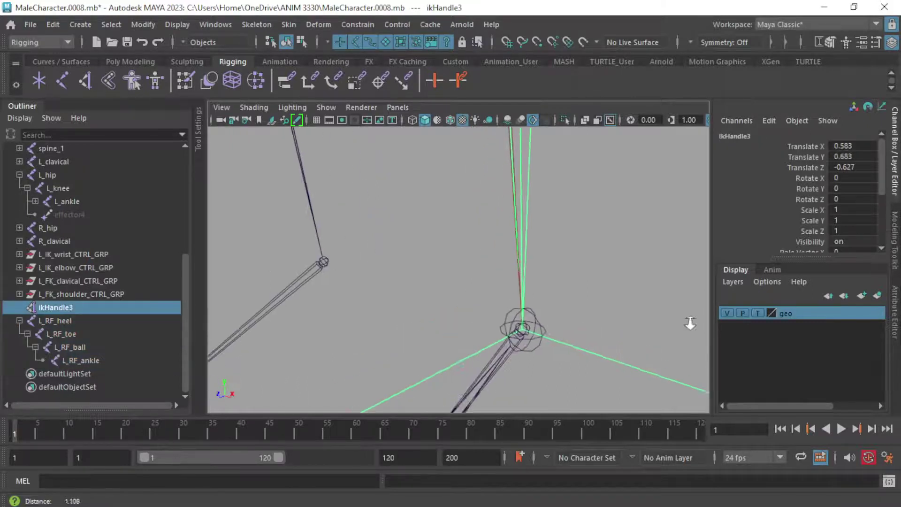
{"action": "left_click_drag", "start_coordinate": [583, 277], "coordinate": [564, 213], "text": "alt"}
{"action": "right_click_drag", "start_coordinate": [563, 213], "coordinate": [653, 221], "text": "alt"}
{"action": "left_click", "coordinate": [546, 213]}
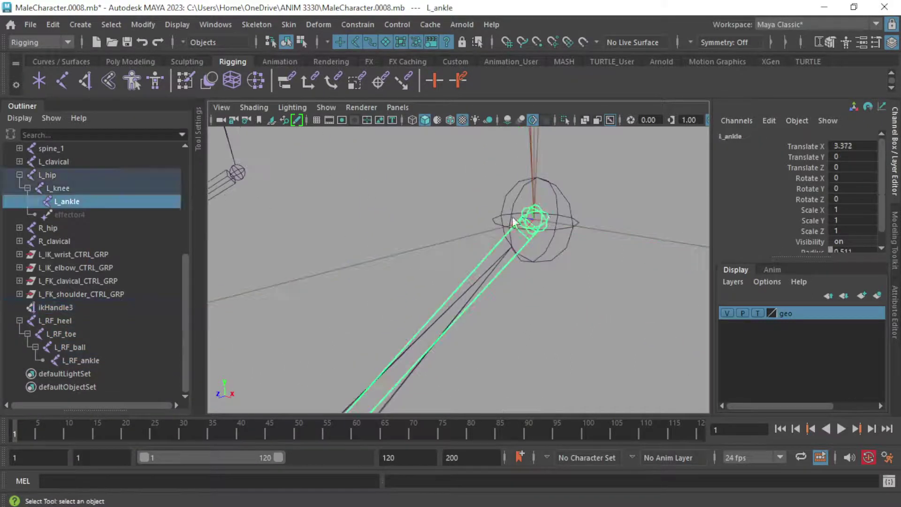
{"action": "left_click", "coordinate": [180, 25]}
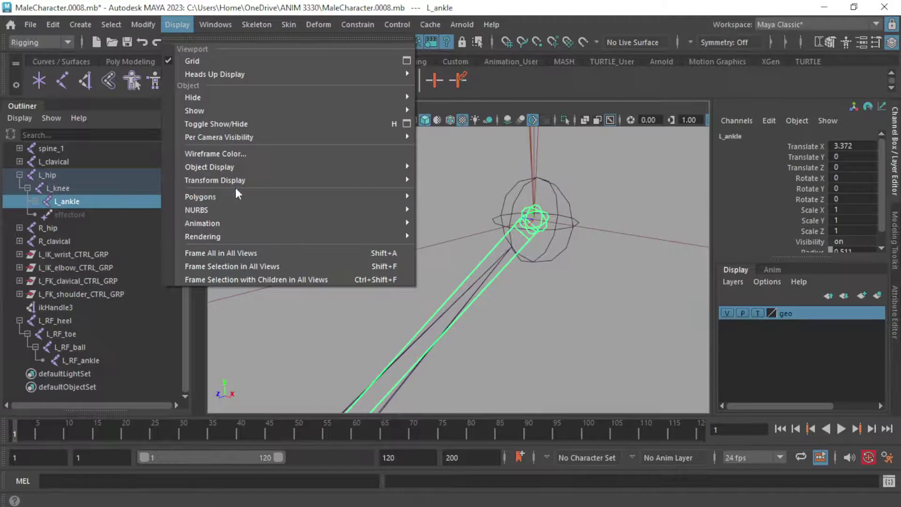
{"action": "mouse_move", "coordinate": [244, 180]}
{"action": "left_click", "coordinate": [431, 168]}
{"action": "left_click_drag", "start_coordinate": [449, 160], "coordinate": [258, 139]}
{"action": "left_click", "coordinate": [263, 156]}
Show the local rotation axes of all the joints from L_RF_heel to L_RF_ankle.
{"action": "scroll", "coordinate": [526, 232], "scroll_direction": "down", "scroll_amount": 5}
{"action": "left_click_drag", "start_coordinate": [381, 257], "coordinate": [542, 307], "text": "alt"}
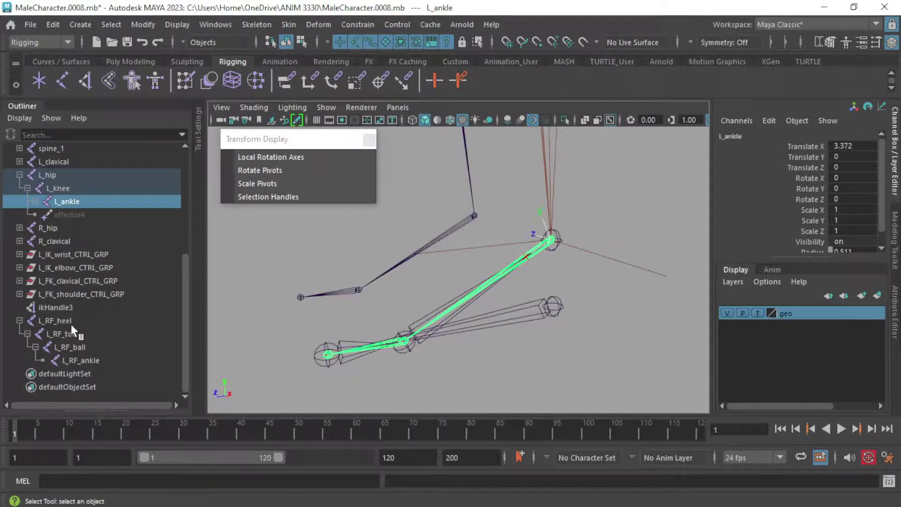
{"action": "left_click", "coordinate": [71, 322]}
{"action": "left_click", "coordinate": [80, 359], "text": "shift"}
{"action": "left_click", "coordinate": [284, 157]}
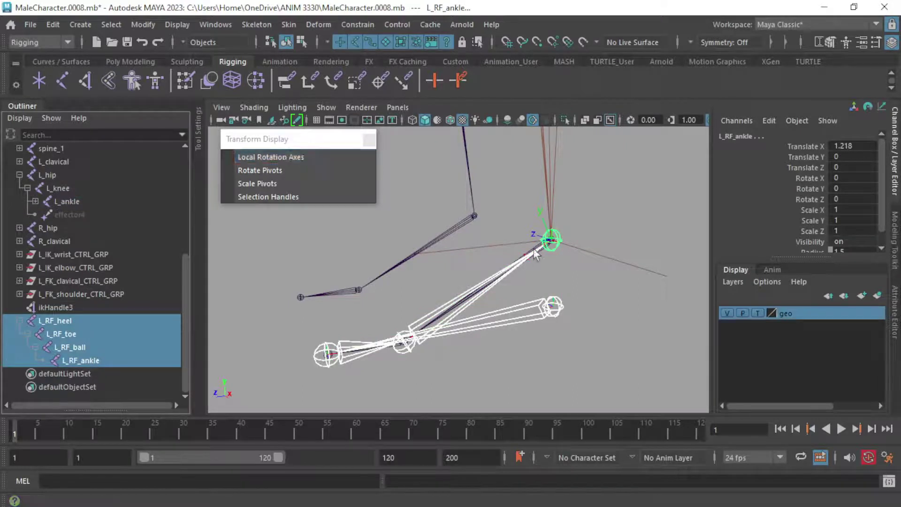
Pick the L_ankle joint out of the overlapping ankle objects and hide its local rotation axes.
{"action": "left_click", "coordinate": [550, 235]}
{"action": "left_click", "coordinate": [553, 242]}
{"action": "left_click", "coordinate": [552, 240]}
{"action": "scroll", "coordinate": [578, 226], "scroll_direction": "up", "scroll_amount": 6}
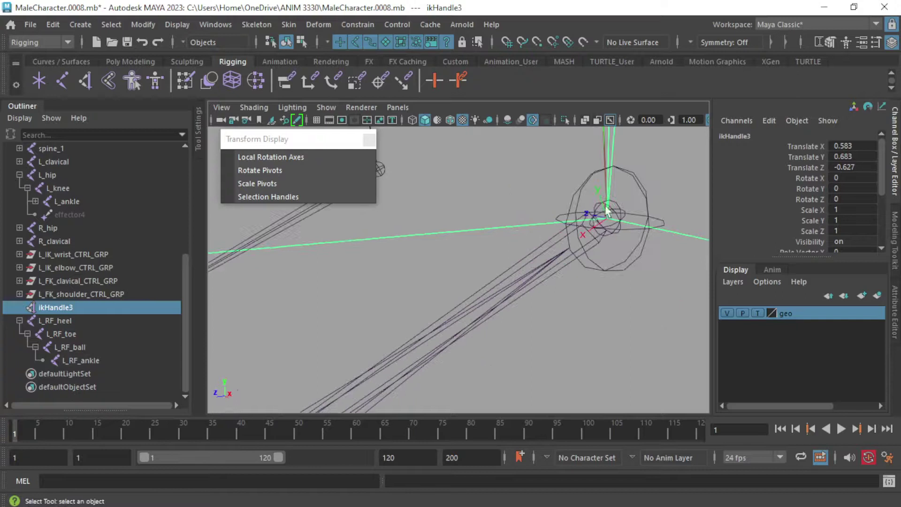
{"action": "left_click", "coordinate": [604, 211]}
{"action": "left_click", "coordinate": [324, 157]}
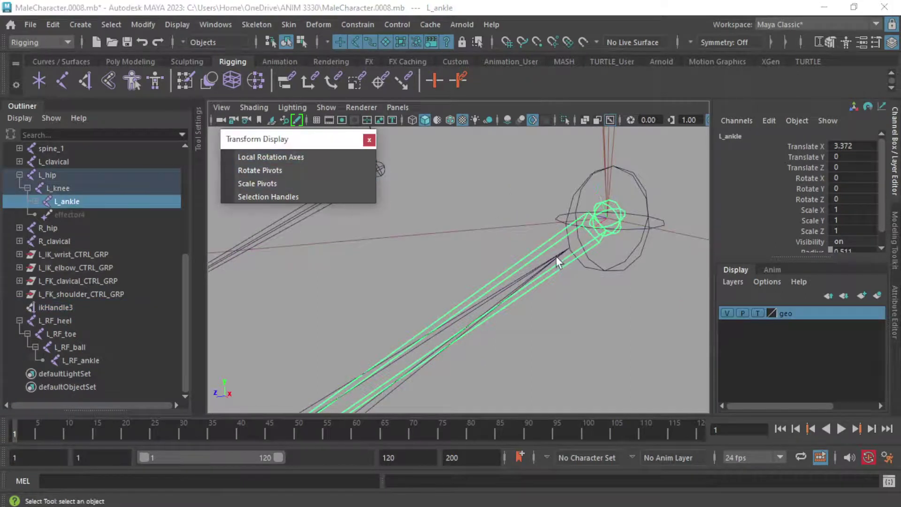
{"action": "scroll", "coordinate": [540, 249], "scroll_direction": "down", "scroll_amount": 5}
{"action": "scroll", "coordinate": [511, 244], "scroll_direction": "up", "scroll_amount": 3}
{"action": "left_click_drag", "start_coordinate": [443, 196], "coordinate": [569, 328], "text": "alt"}
{"action": "scroll", "coordinate": [516, 338], "scroll_direction": "down", "scroll_amount": 5}
{"action": "left_click_drag", "start_coordinate": [506, 340], "coordinate": [543, 320], "text": "alt"}
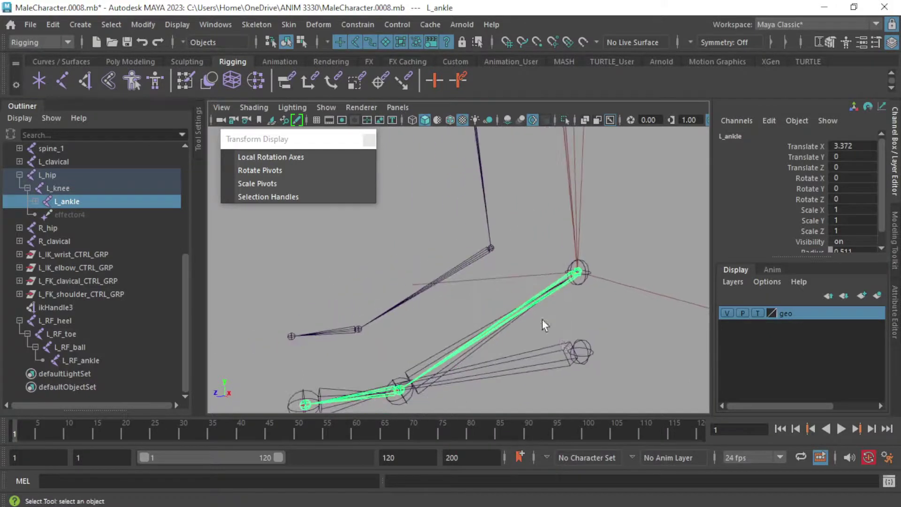
Select the joints from L_RF_heel to L_RF_ankle and toggle on their local rotation axes.
{"action": "left_click", "coordinate": [586, 347]}
{"action": "left_click", "coordinate": [96, 359], "text": "shift"}
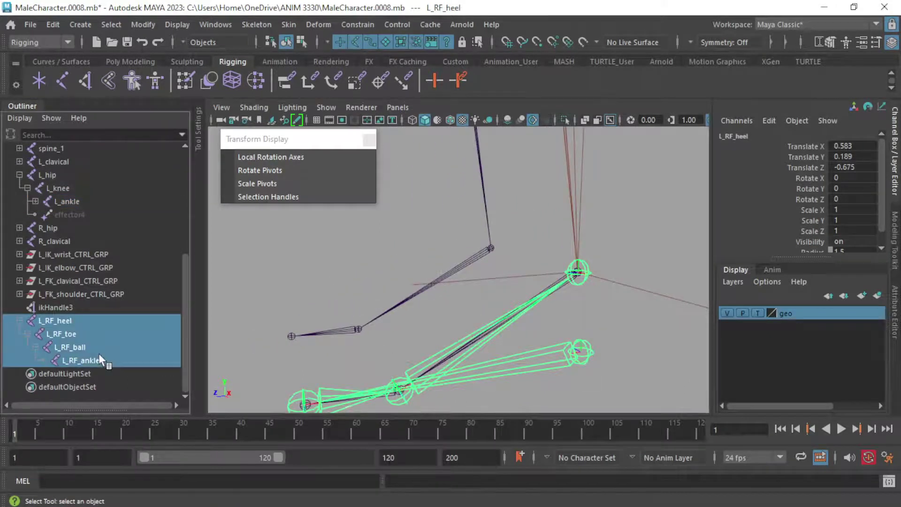
{"action": "left_click", "coordinate": [272, 158]}
Examine the directions of the local rotation axes at the L_RF heel, toe, ball and ankle joints.
{"action": "scroll", "coordinate": [550, 275], "scroll_direction": "up", "scroll_amount": 6}
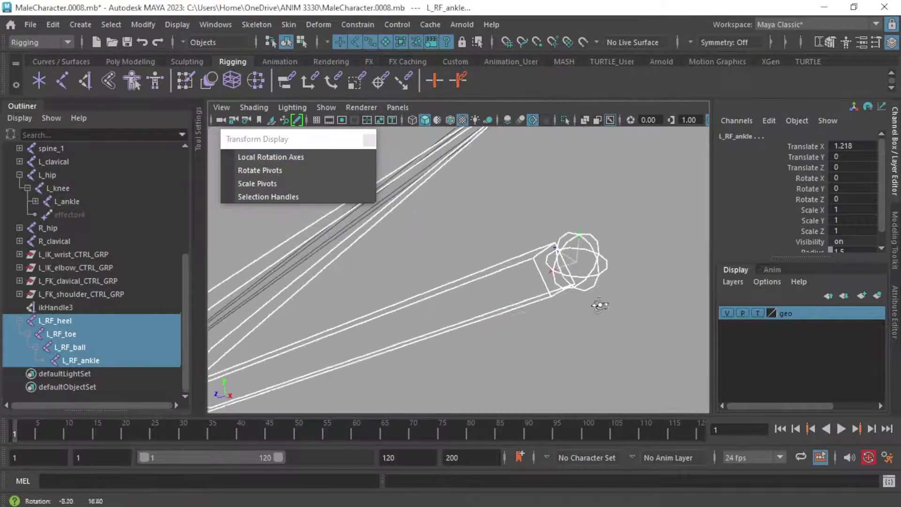
{"action": "left_click", "coordinate": [560, 303]}
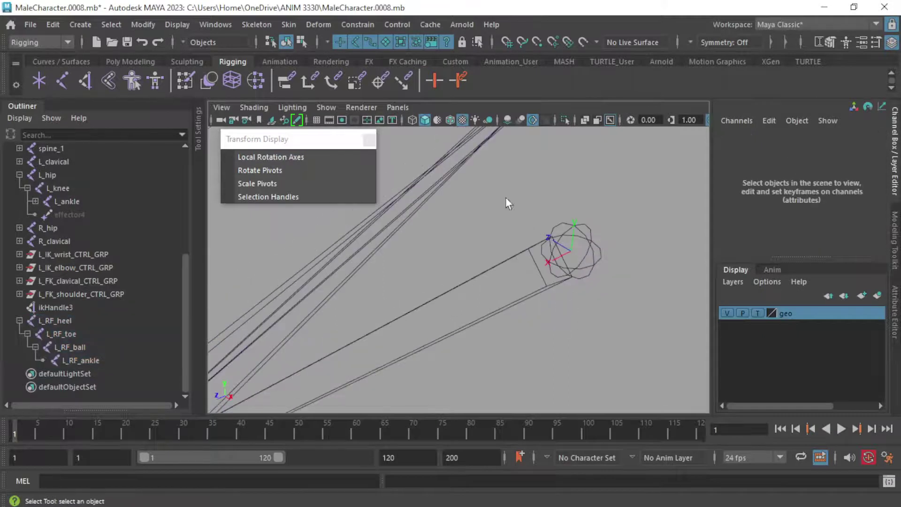
{"action": "left_click_drag", "start_coordinate": [536, 301], "coordinate": [434, 305], "text": "alt"}
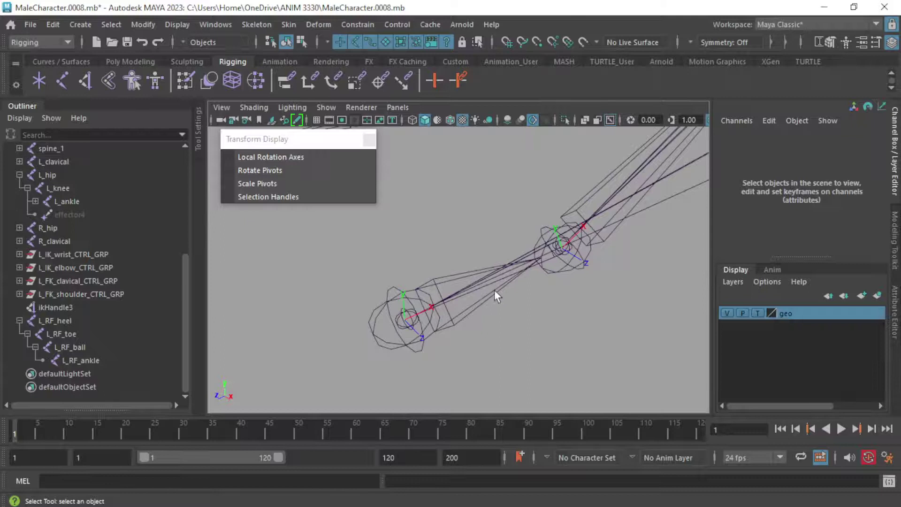
{"action": "left_click_drag", "start_coordinate": [653, 251], "coordinate": [643, 234], "text": "alt"}
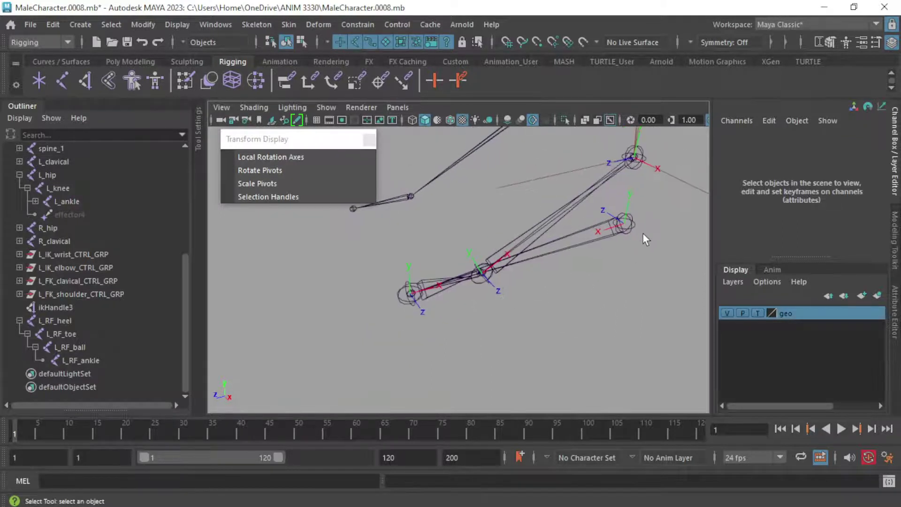
{"action": "left_click", "coordinate": [629, 230]}
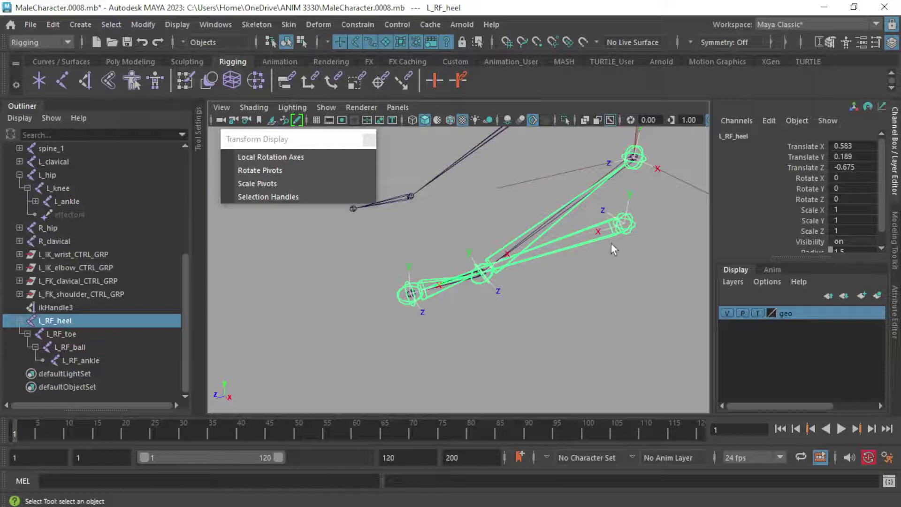
{"action": "left_click_drag", "start_coordinate": [484, 284], "coordinate": [528, 312], "text": "alt"}
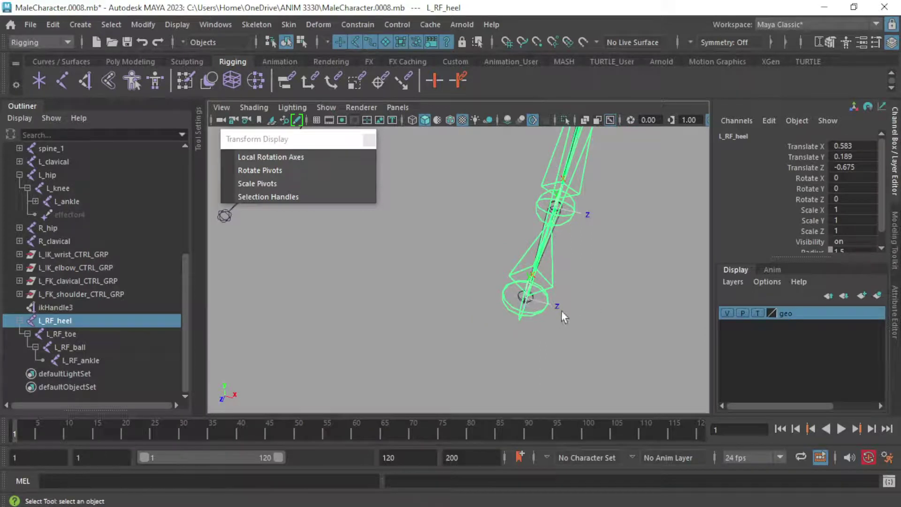
{"action": "left_click_drag", "start_coordinate": [618, 221], "coordinate": [407, 365], "text": "alt"}
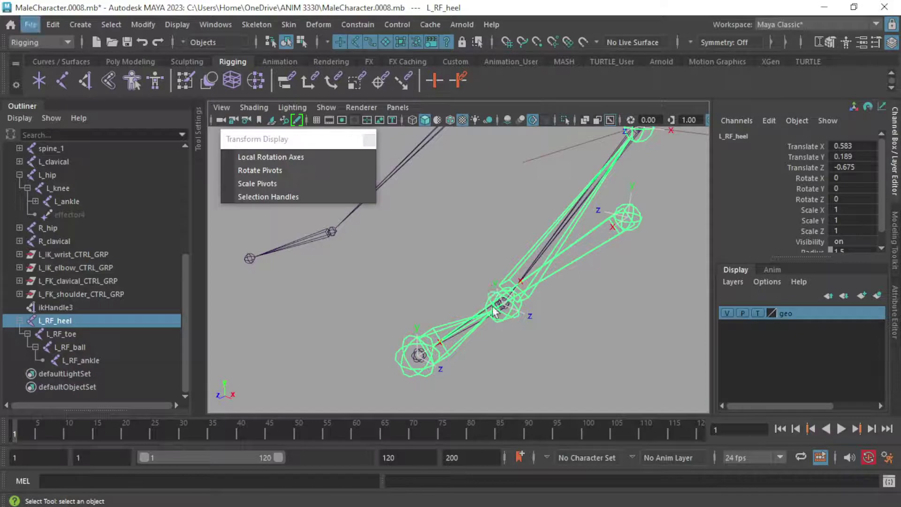
{"action": "middle_click_drag", "start_coordinate": [502, 312], "coordinate": [439, 341], "text": "alt"}
{"action": "scroll", "coordinate": [439, 342], "scroll_direction": "up", "scroll_amount": 4}
{"action": "left_click_drag", "start_coordinate": [440, 341], "coordinate": [418, 266], "text": "alt"}
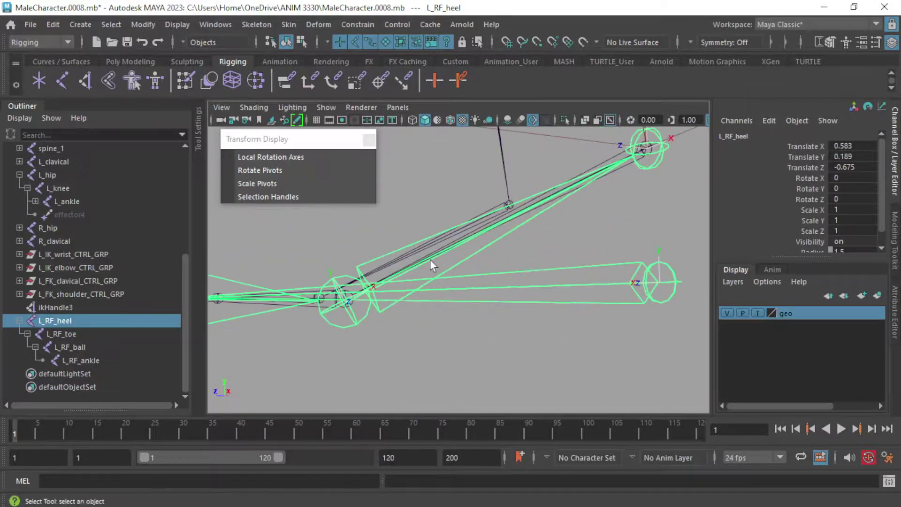
{"action": "middle_click_drag", "start_coordinate": [556, 202], "coordinate": [417, 321], "text": "alt"}
{"action": "left_click_drag", "start_coordinate": [417, 321], "coordinate": [505, 258], "text": "alt"}
In component selection mode, rotate the L_RF_ankle joint's local rotation axis so its X axis points up the leg.
{"action": "left_click", "coordinate": [508, 255]}
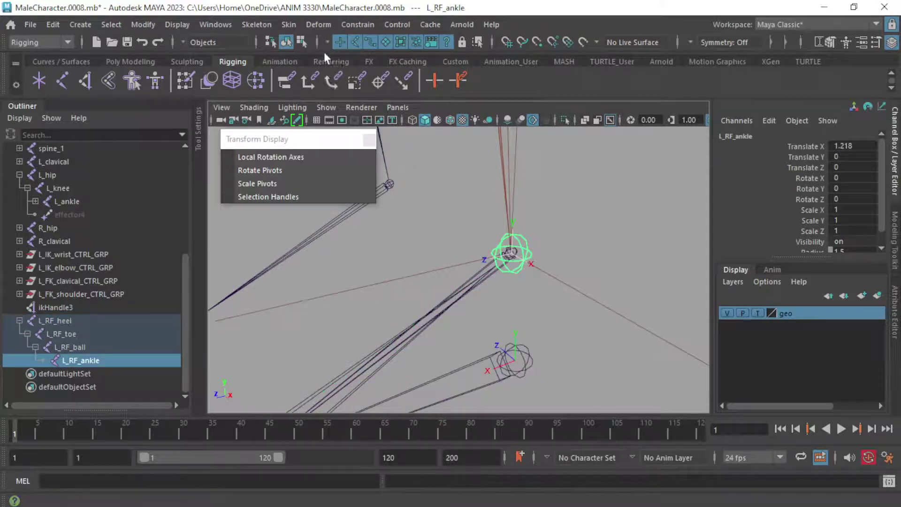
{"action": "left_click", "coordinate": [300, 42]}
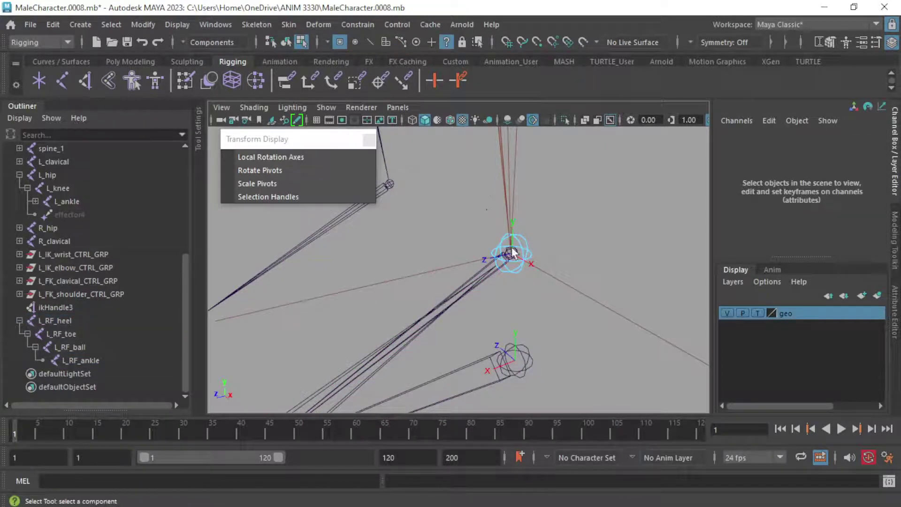
{"action": "left_click", "coordinate": [521, 262]}
{"action": "key", "text": "e"}
{"action": "left_click_drag", "start_coordinate": [539, 239], "coordinate": [462, 176]}
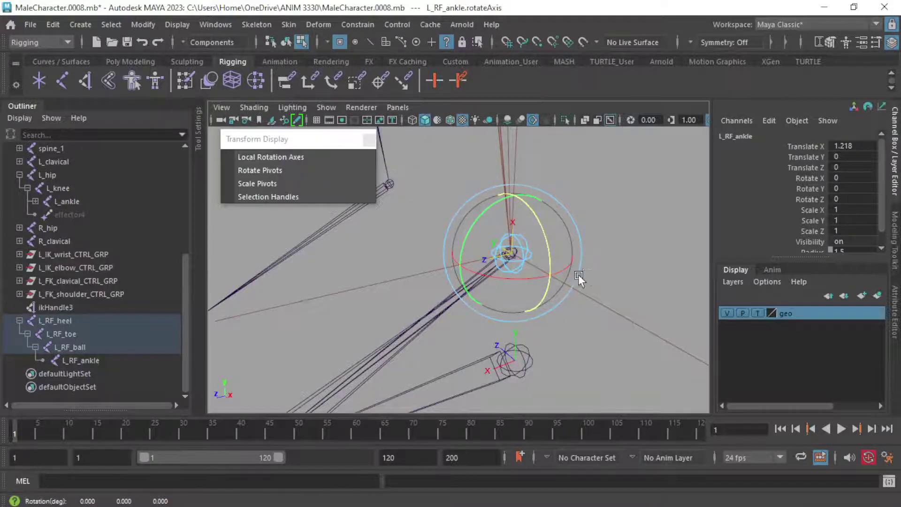
{"action": "left_click_drag", "start_coordinate": [536, 280], "coordinate": [444, 367]}
{"action": "key", "text": "q"}
{"action": "right_click_drag", "start_coordinate": [444, 367], "coordinate": [551, 278], "text": "alt"}
{"action": "middle_click_drag", "start_coordinate": [551, 278], "coordinate": [545, 209], "text": "alt"}
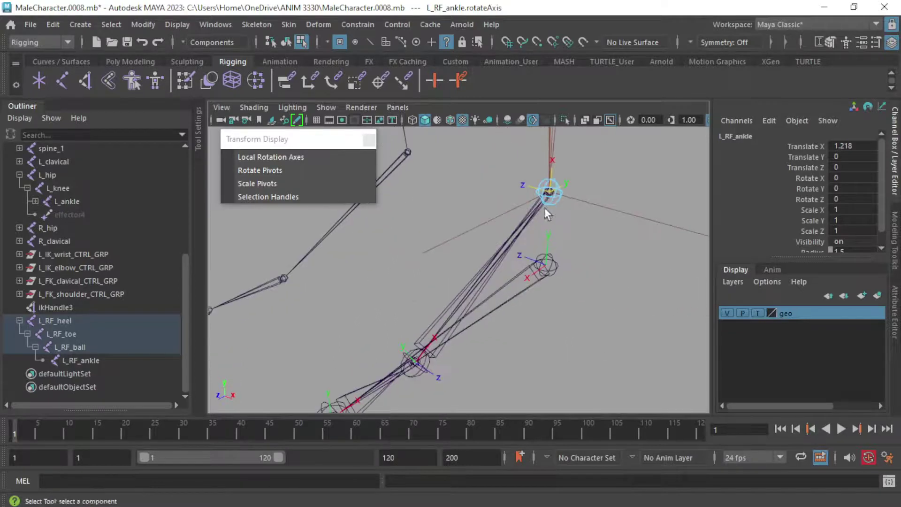
Rotate L_RF_ankle's local rotation axis around X so its Z axis faces the same side as the ball and toe joints' Z axes.
{"action": "key", "text": "e"}
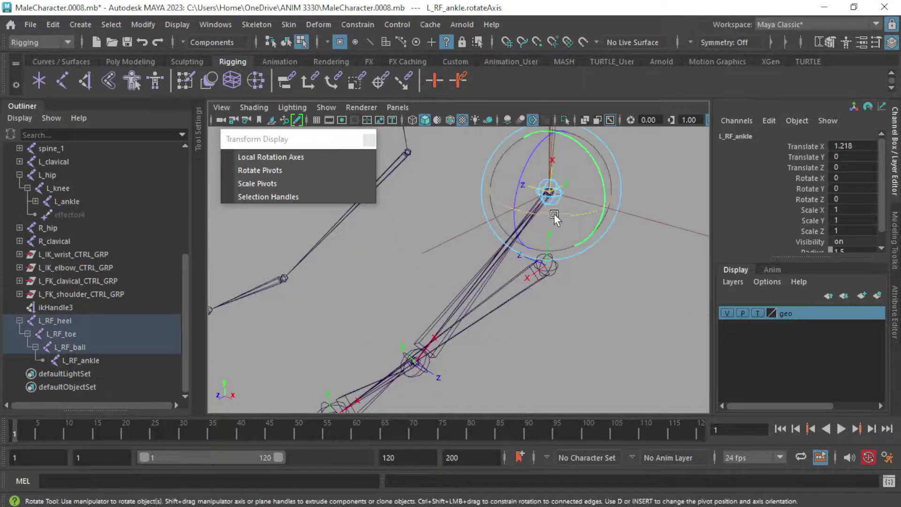
{"action": "left_click_drag", "start_coordinate": [544, 215], "coordinate": [578, 221]}
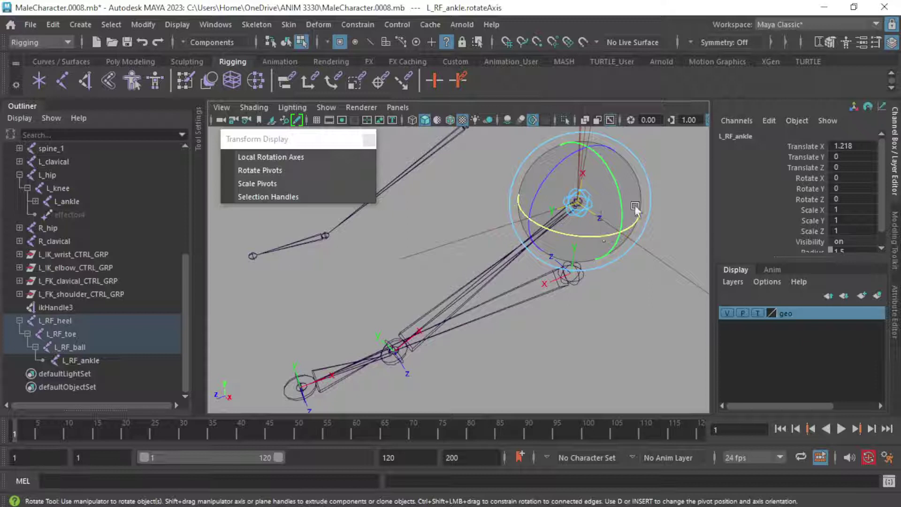
{"action": "left_click_drag", "start_coordinate": [606, 224], "coordinate": [380, 312], "text": "alt"}
{"action": "key", "text": "q"}
{"action": "left_click_drag", "start_coordinate": [497, 244], "coordinate": [511, 223], "text": "alt"}
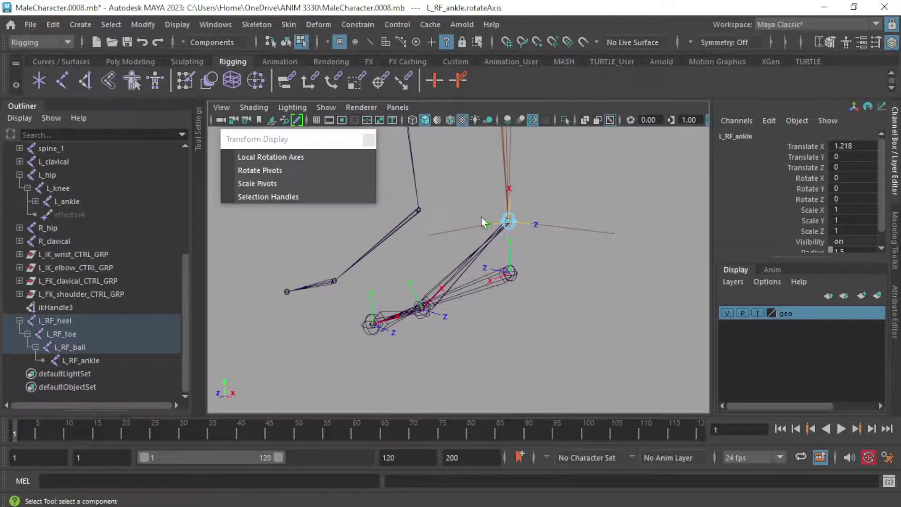
Hide the local rotation axes of all four L_RF joints and return to object selection mode.
{"action": "left_click_drag", "start_coordinate": [75, 321], "coordinate": [85, 360]}
{"action": "left_click", "coordinate": [266, 157]}
{"action": "left_click", "coordinate": [446, 327]}
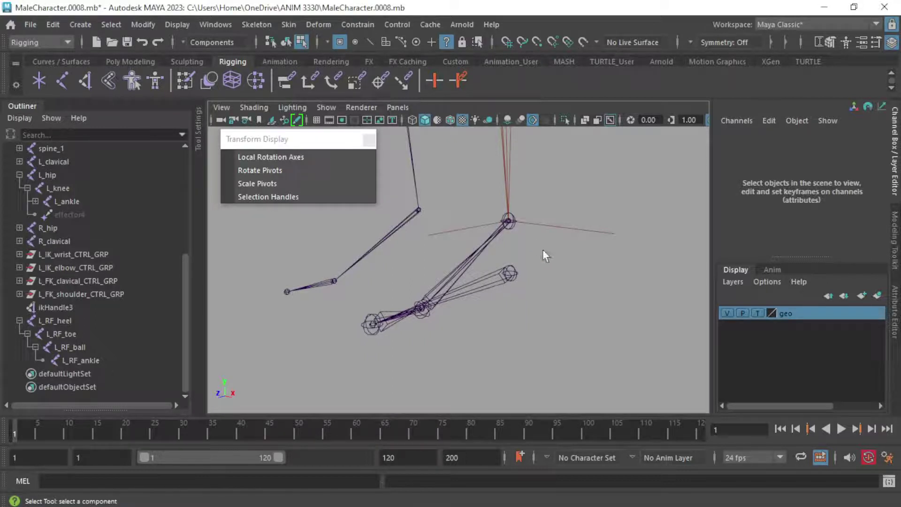
{"action": "left_click", "coordinate": [286, 41]}
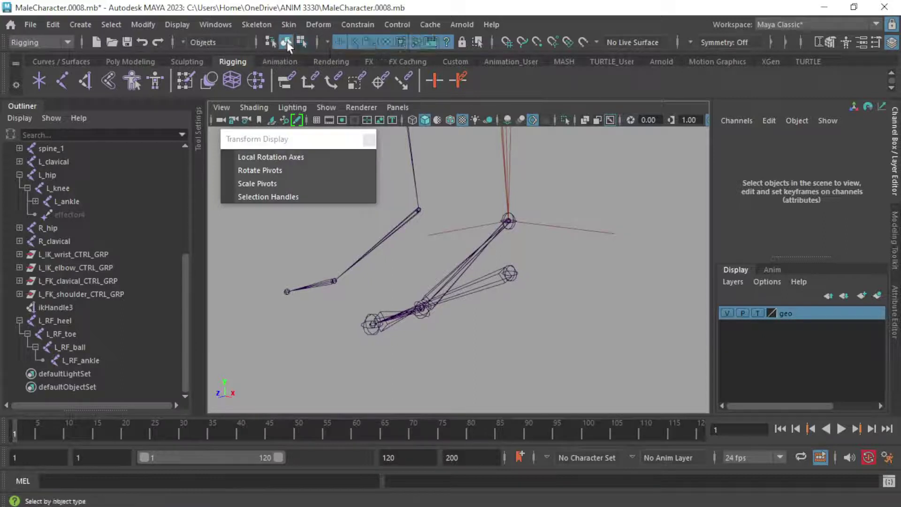
Test-move the reverse foot chain from L_RF_heel and undo the move.
{"action": "left_click", "coordinate": [514, 277]}
{"action": "key", "text": "w"}
{"action": "left_click_drag", "start_coordinate": [511, 274], "coordinate": [499, 232]}
{"action": "key", "text": "ctrl+z"}
{"action": "key", "text": "q"}
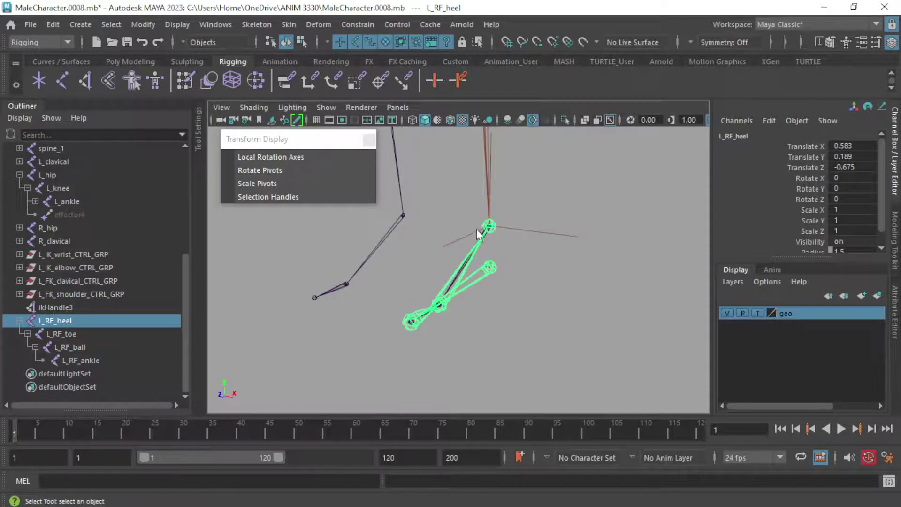
Select the L_RF_ankle joint followed by ikHandle3, and close the detached Transform Display options.
{"action": "left_click", "coordinate": [520, 246]}
{"action": "key", "text": "w"}
{"action": "key", "text": "q"}
{"action": "left_click_drag", "start_coordinate": [489, 277], "coordinate": [529, 255], "text": "alt"}
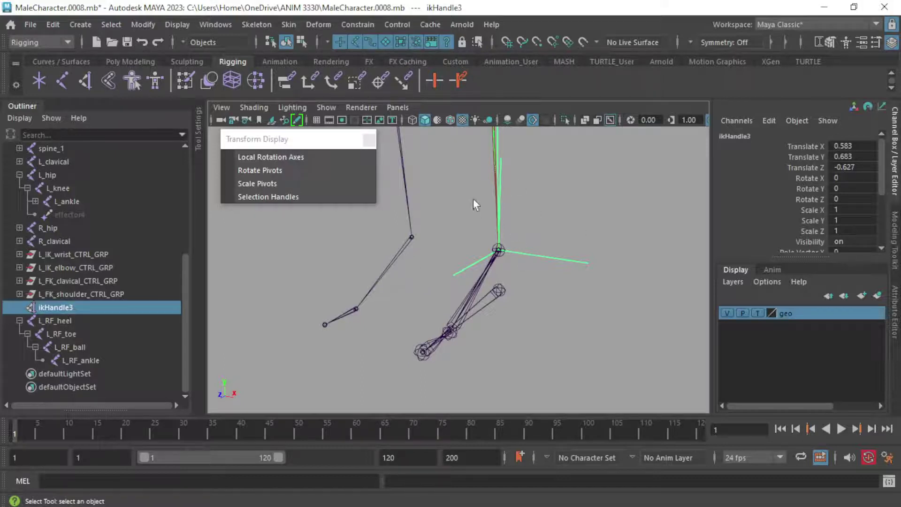
{"action": "scroll", "coordinate": [483, 252], "scroll_direction": "up", "scroll_amount": 5}
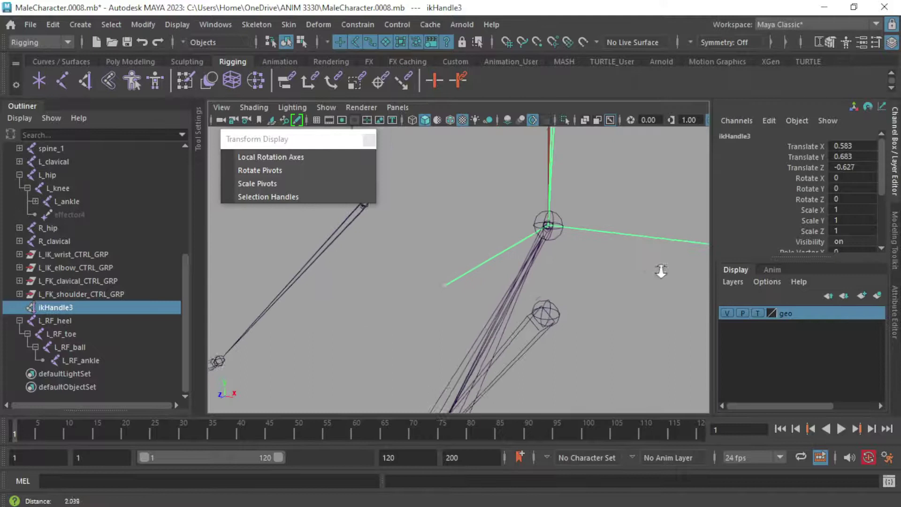
{"action": "left_click", "coordinate": [539, 264]}
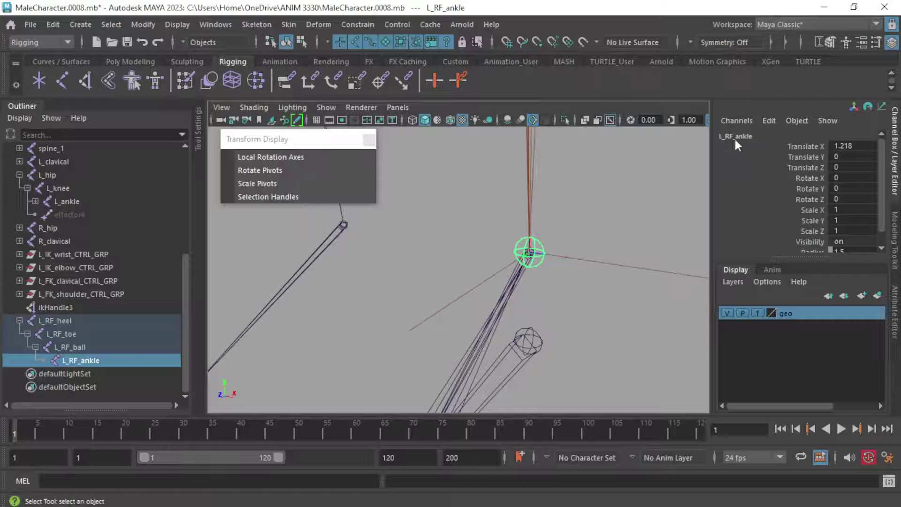
{"action": "right_click_drag", "start_coordinate": [584, 255], "coordinate": [467, 272], "text": "alt"}
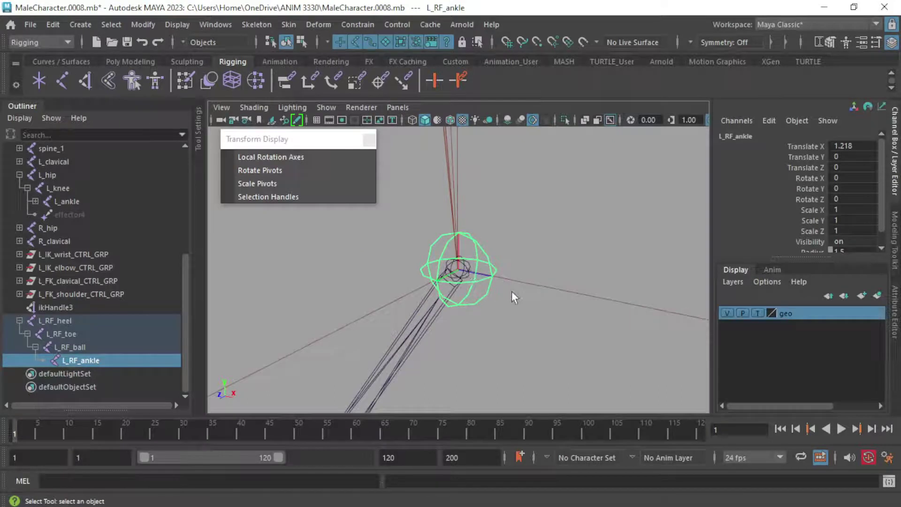
{"action": "left_click", "coordinate": [548, 288], "text": "shift"}
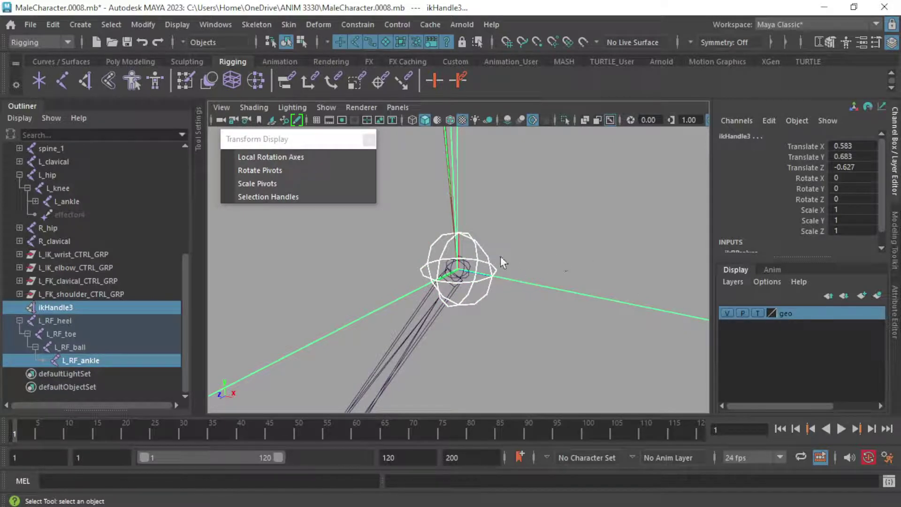
{"action": "left_click", "coordinate": [369, 139]}
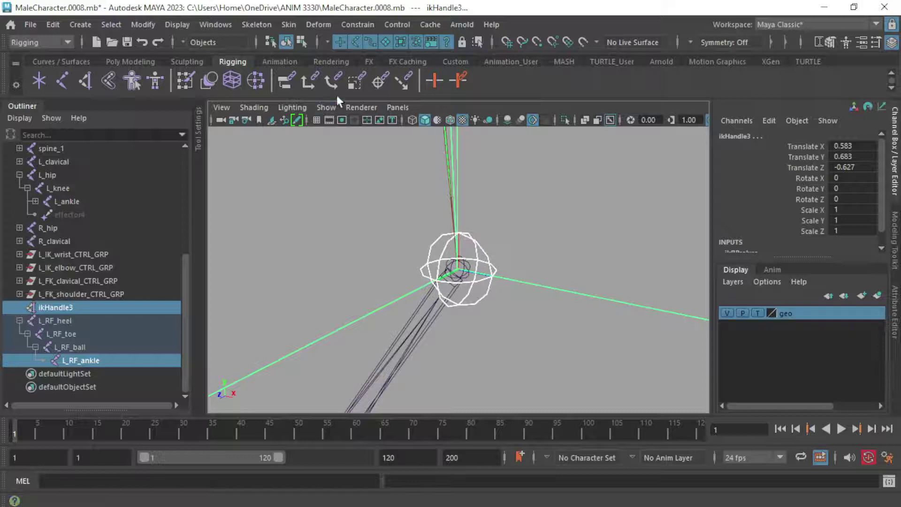
Open the Point constraint options, reset them to defaults and turn on Maintain offset.
{"action": "left_click", "coordinate": [354, 24]}
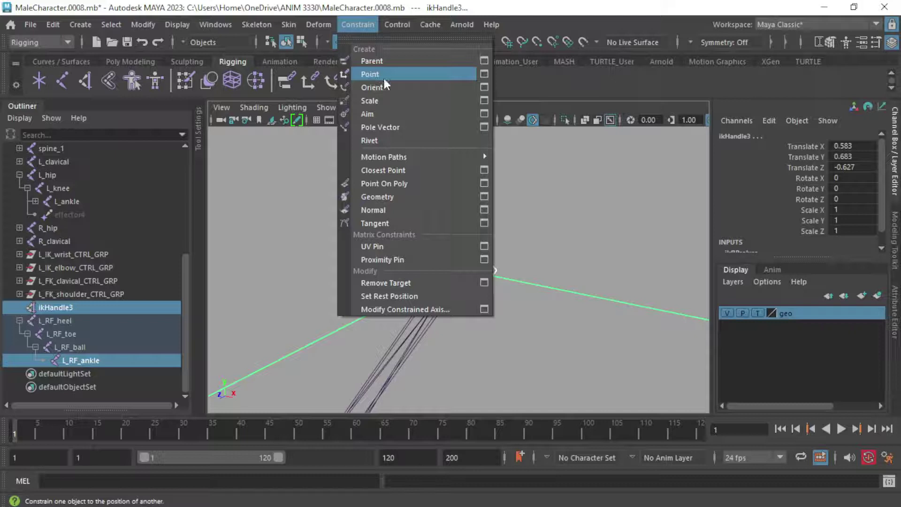
{"action": "left_click", "coordinate": [485, 72]}
{"action": "left_click_drag", "start_coordinate": [54, 105], "coordinate": [46, 97]}
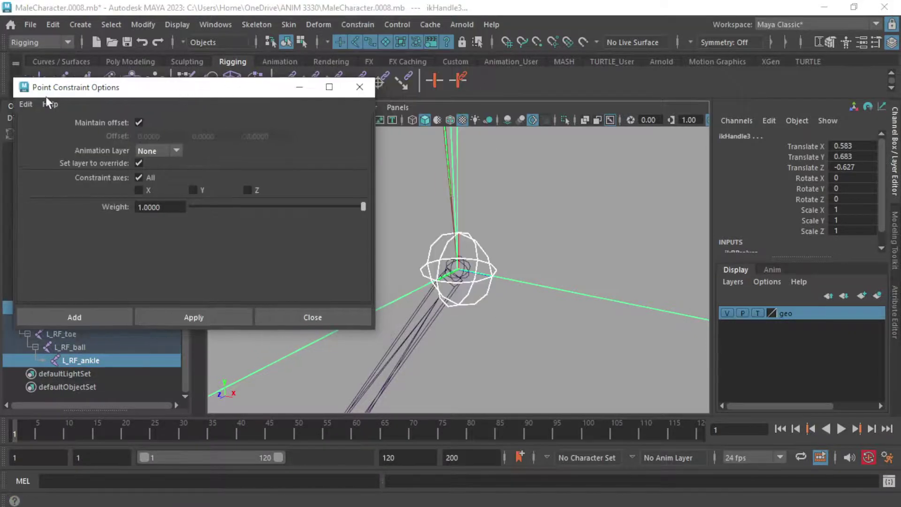
{"action": "left_click", "coordinate": [26, 103]}
{"action": "left_click", "coordinate": [50, 130]}
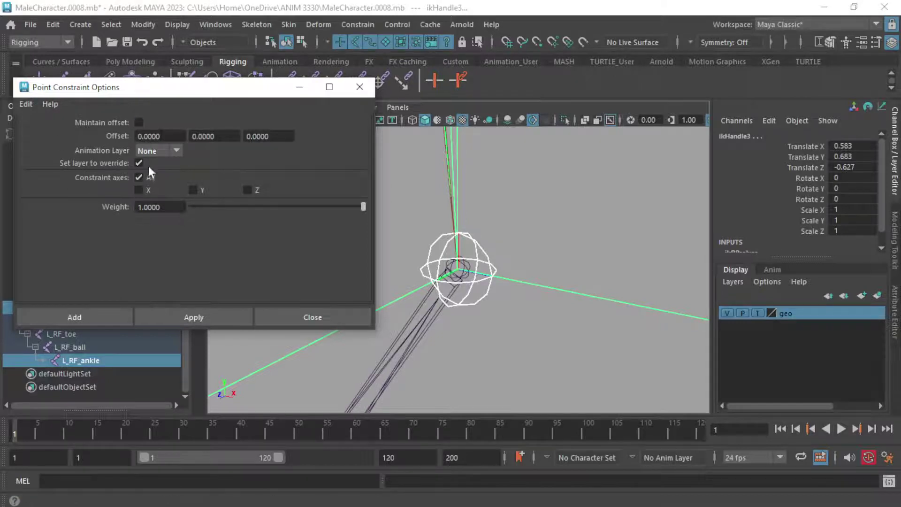
{"action": "left_click", "coordinate": [138, 122]}
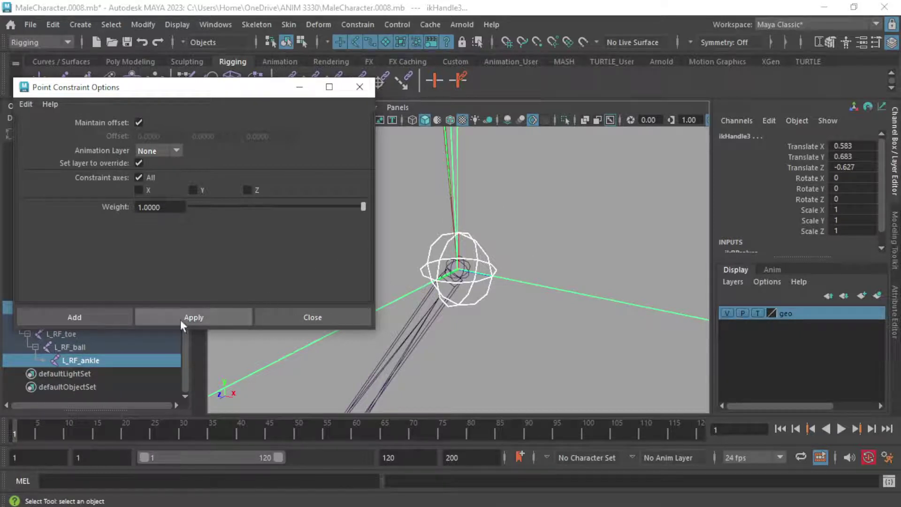
Reselect L_RF_ankle followed by ikHandle3 and apply the point constraint with Maintain offset on.
{"action": "left_click", "coordinate": [480, 244]}
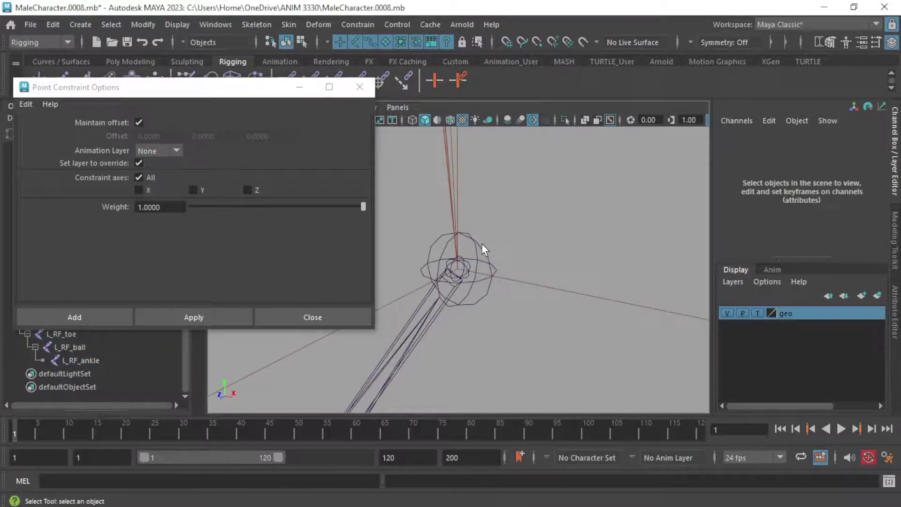
{"action": "left_click", "coordinate": [484, 250]}
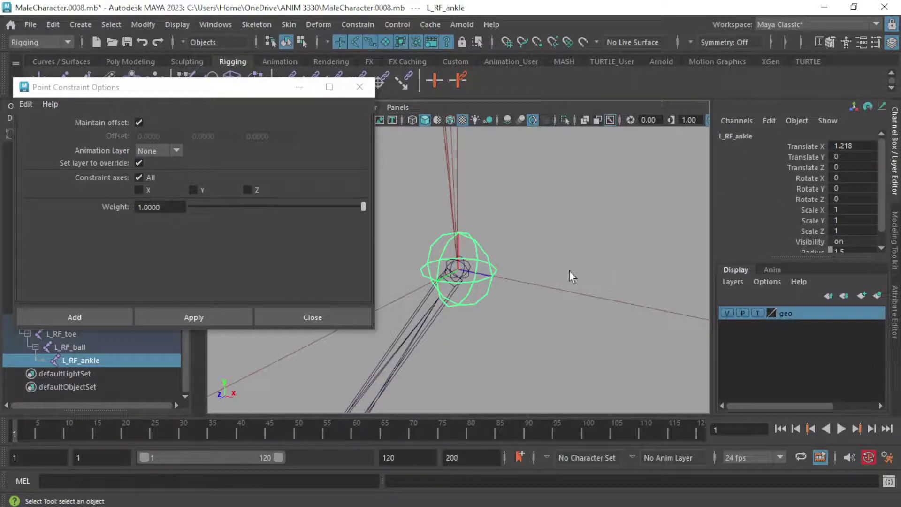
{"action": "left_click", "coordinate": [568, 290]}
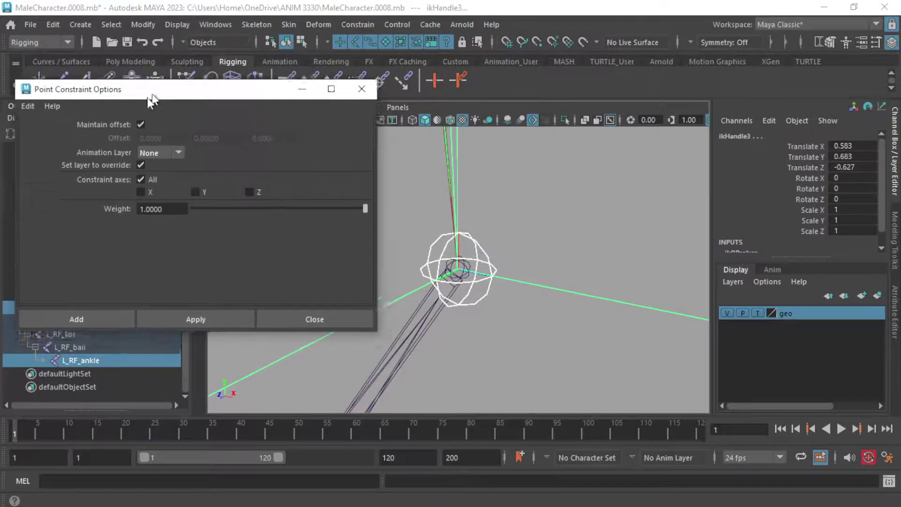
{"action": "left_click_drag", "start_coordinate": [151, 92], "coordinate": [159, 115]}
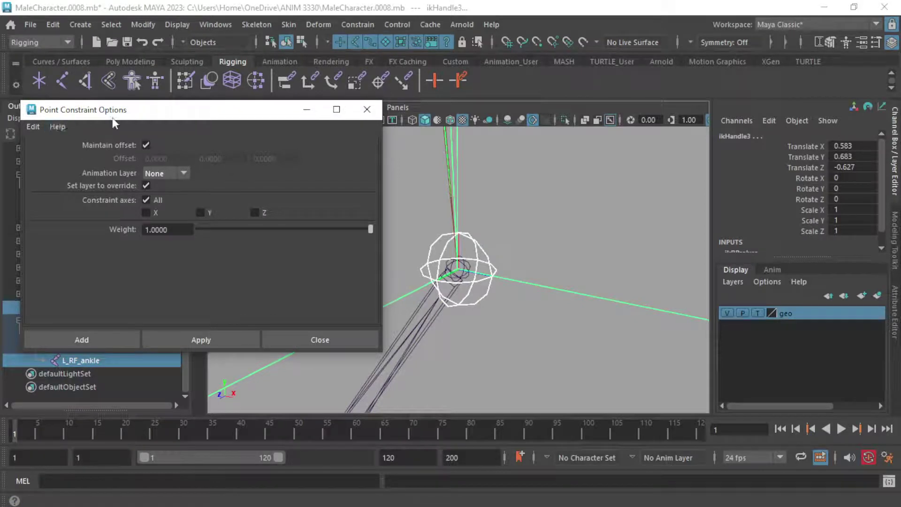
{"action": "left_click", "coordinate": [106, 340]}
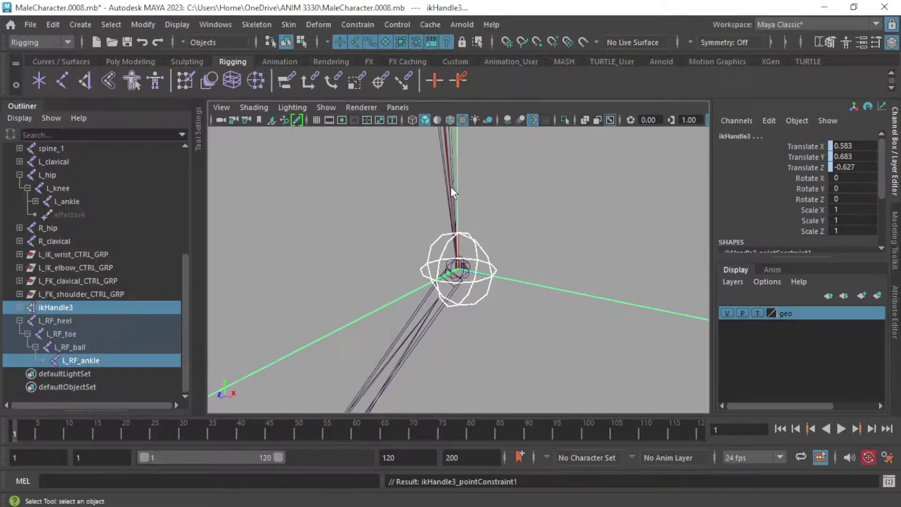
Test-move the L_RF_ankle joint to check the point constraint, undo the move and return to the Select tool.
{"action": "left_click", "coordinate": [539, 190]}
{"action": "left_click", "coordinate": [463, 263]}
{"action": "key", "text": "w"}
{"action": "mouse_move", "coordinate": [465, 261]}
{"action": "left_mouse_down"}
{"action": "mouse_move", "coordinate": [497, 242]}
{"action": "mouse_move", "coordinate": [386, 213]}
{"action": "mouse_move", "coordinate": [512, 242]}
{"action": "mouse_move", "coordinate": [407, 247]}
{"action": "mouse_move", "coordinate": [460, 280]}
{"action": "mouse_move", "coordinate": [451, 253]}
{"action": "mouse_move", "coordinate": [455, 275]}
{"action": "left_mouse_up"}
{"action": "key", "text": "ctrl+z"}
{"action": "key", "text": "ctrl+z"}
{"action": "key", "text": "ctrl+z"}
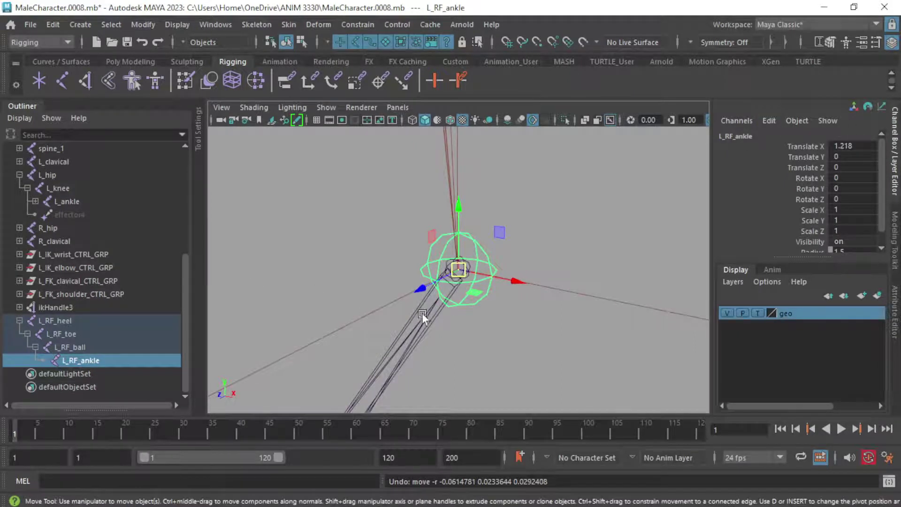
{"action": "key", "text": "q"}
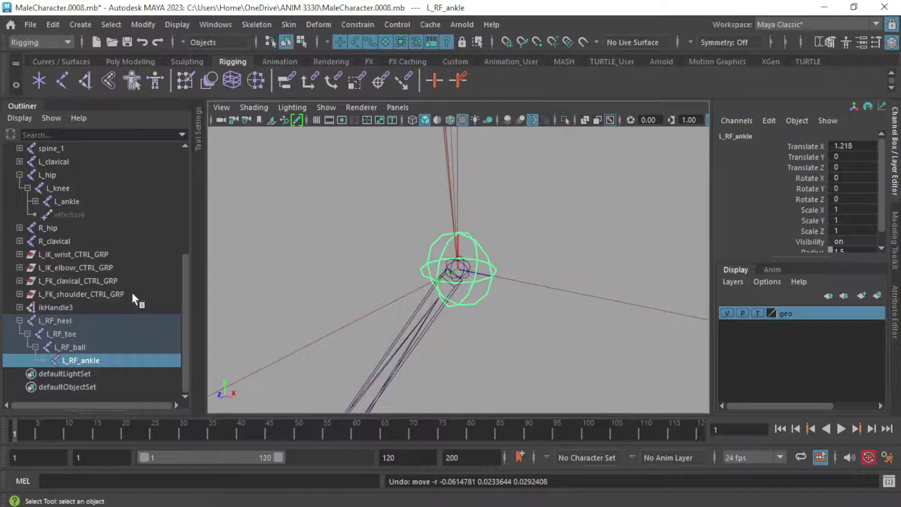
Rename ikHandle3 as L_foot_ikHandle.
{"action": "double_click", "coordinate": [58, 309]}
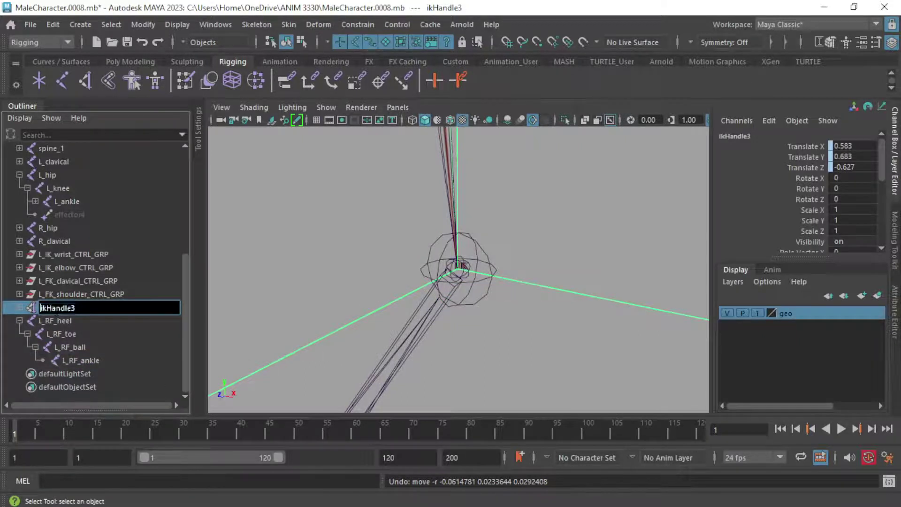
{"action": "type", "text": "L_foot_"}
{"action": "key", "text": "End"}
{"action": "key", "text": "BackSpace"}
{"action": "key", "text": "Return"}
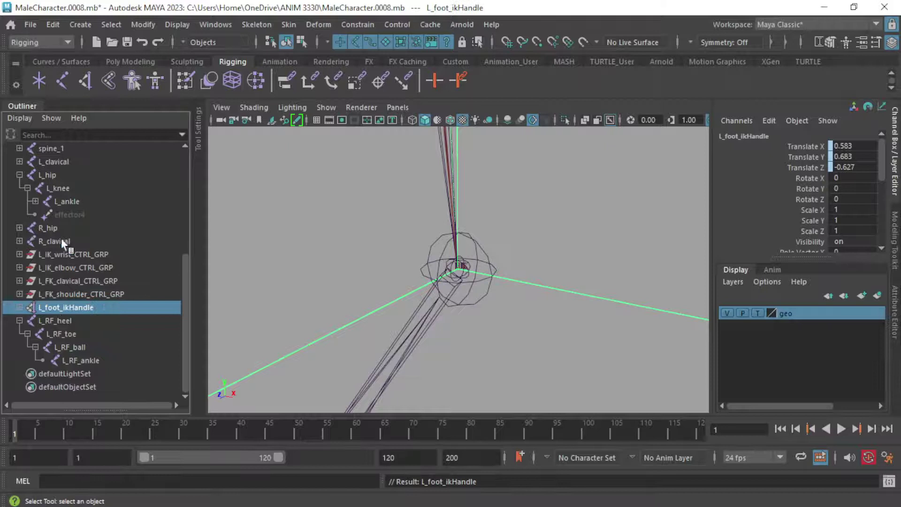
Toggle the Shapes display option of the Outliner.
{"action": "left_click", "coordinate": [18, 117]}
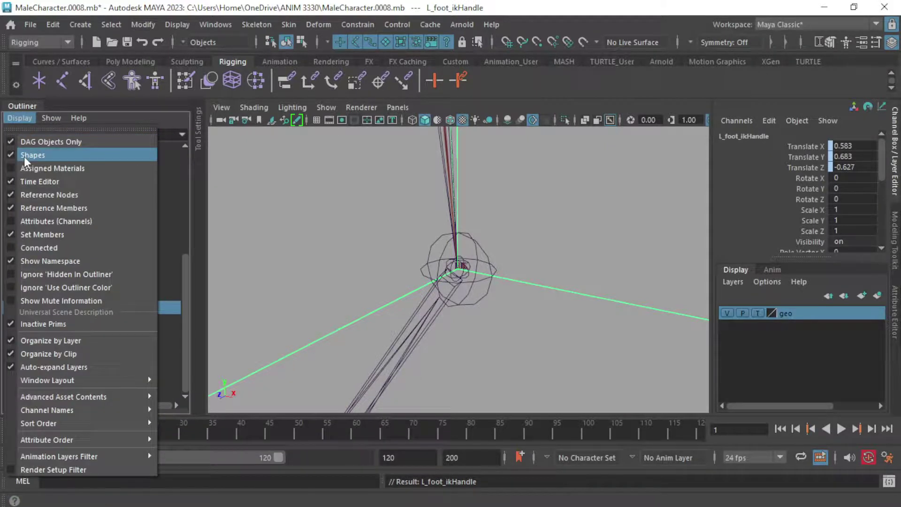
{"action": "left_click", "coordinate": [24, 155]}
{"action": "left_click", "coordinate": [31, 119]}
{"action": "left_click", "coordinate": [18, 119]}
Select the L_RF_ball joint, add L_ankle to the selection, and clear the selection again.
{"action": "scroll", "coordinate": [532, 218], "scroll_direction": "down", "scroll_amount": 5}
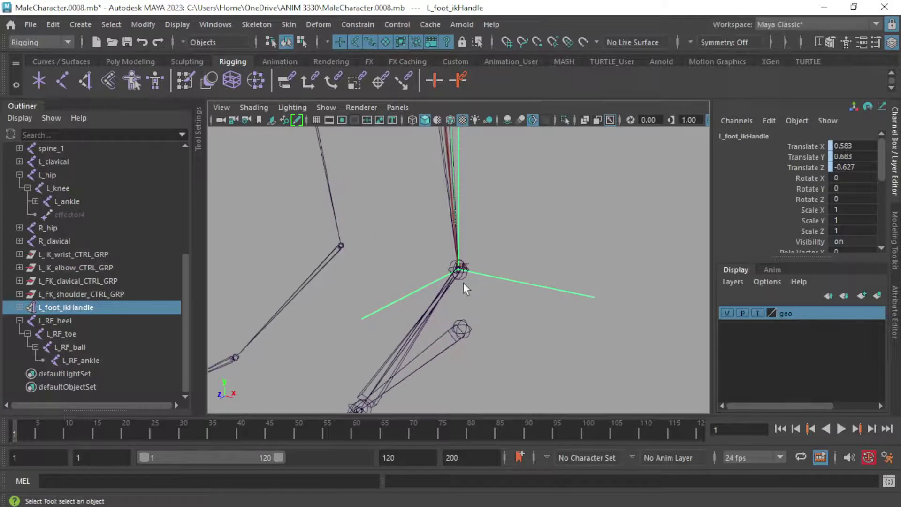
{"action": "middle_click_drag", "start_coordinate": [389, 298], "coordinate": [418, 275], "text": "alt"}
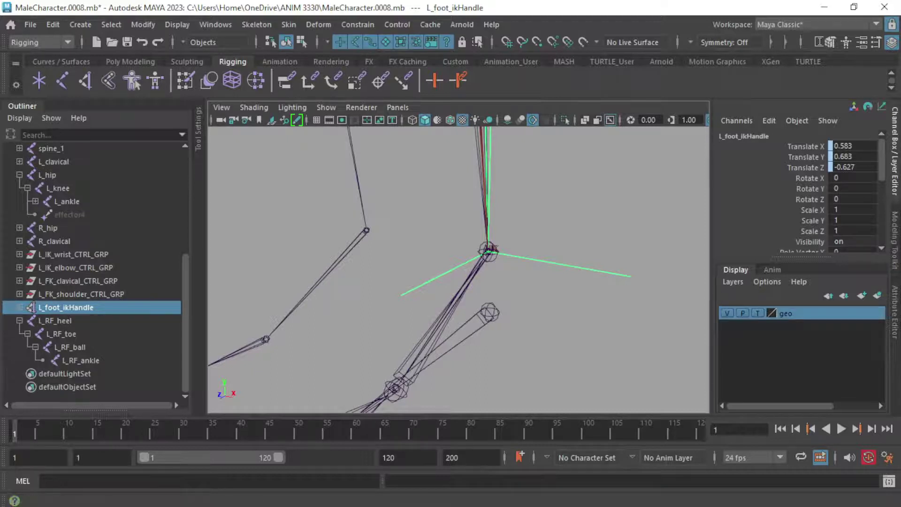
{"action": "middle_click_drag", "start_coordinate": [432, 334], "coordinate": [472, 273], "text": "alt"}
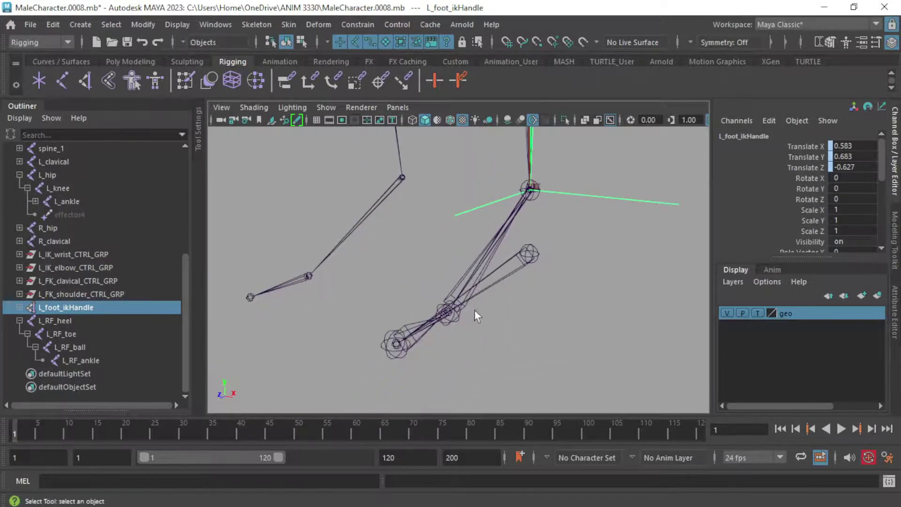
{"action": "left_click", "coordinate": [458, 319]}
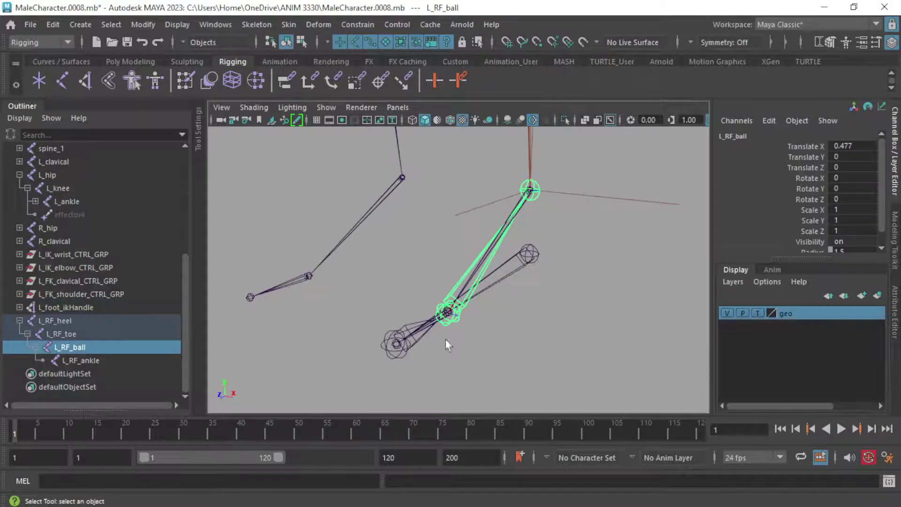
{"action": "scroll", "coordinate": [547, 224], "scroll_direction": "up", "scroll_amount": 15}
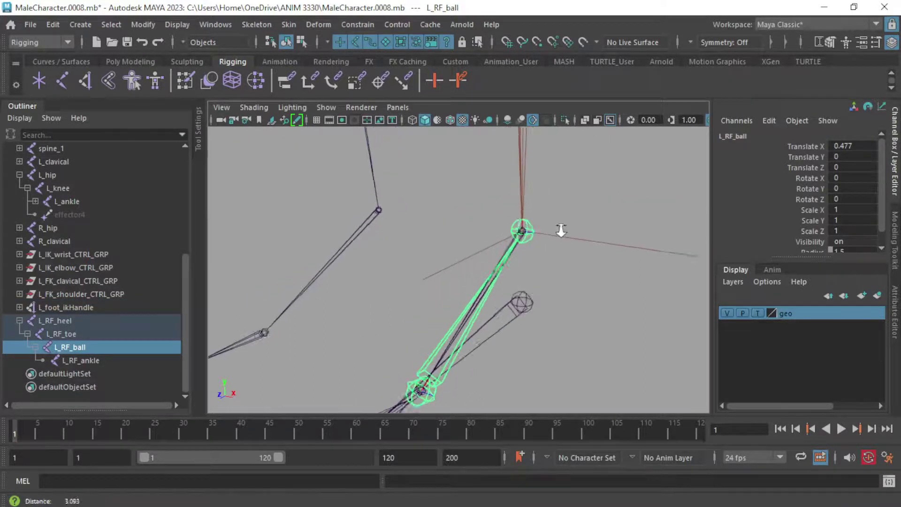
{"action": "key", "text": "f"}
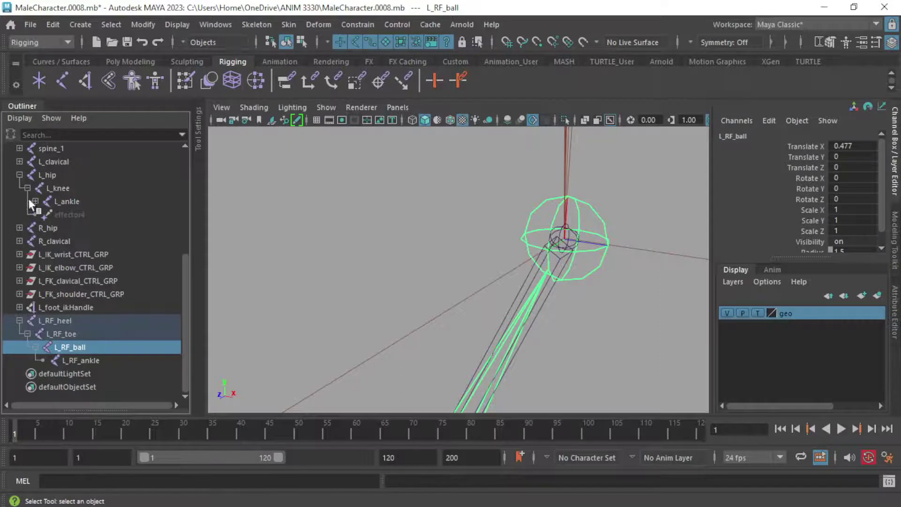
{"action": "left_click", "coordinate": [69, 201], "text": "ctrl"}
{"action": "left_click", "coordinate": [70, 201], "text": "ctrl"}
{"action": "left_click_drag", "start_coordinate": [600, 230], "coordinate": [521, 244], "text": "alt"}
{"action": "left_click_drag", "start_coordinate": [89, 346], "coordinate": [56, 342]}
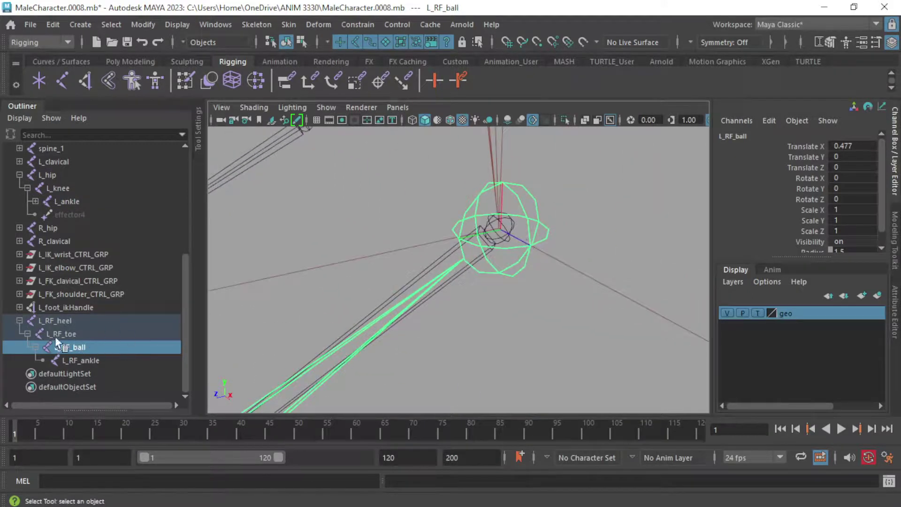
{"action": "left_click", "coordinate": [511, 226], "text": "shift"}
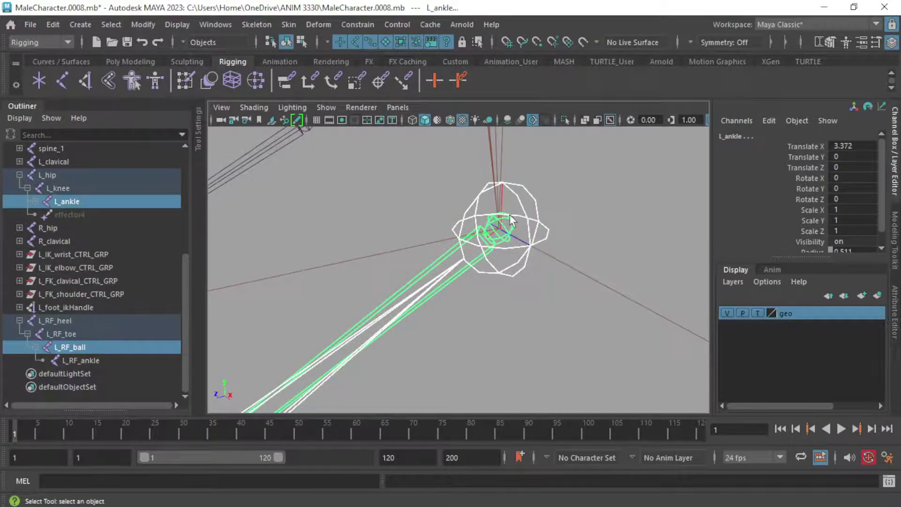
{"action": "left_click_drag", "start_coordinate": [467, 275], "coordinate": [328, 260], "text": "alt"}
{"action": "left_click", "coordinate": [394, 261]}
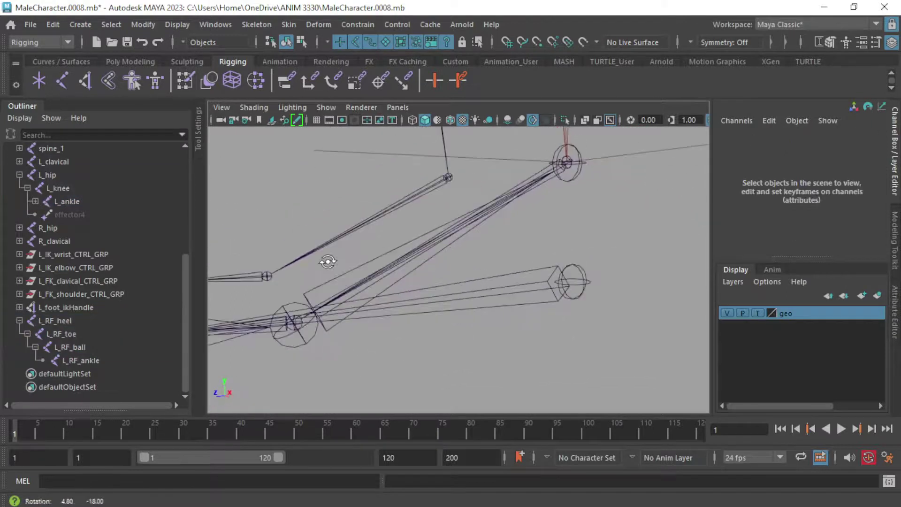
Select the L_RF_ball joint followed by the leg's L_ankle joint.
{"action": "left_click", "coordinate": [297, 306]}
{"action": "left_click_drag", "start_coordinate": [488, 257], "coordinate": [382, 342], "text": "alt"}
{"action": "right_click_drag", "start_coordinate": [382, 342], "coordinate": [440, 255], "text": "alt"}
{"action": "middle_click_drag", "start_coordinate": [441, 255], "coordinate": [440, 254], "text": "alt"}
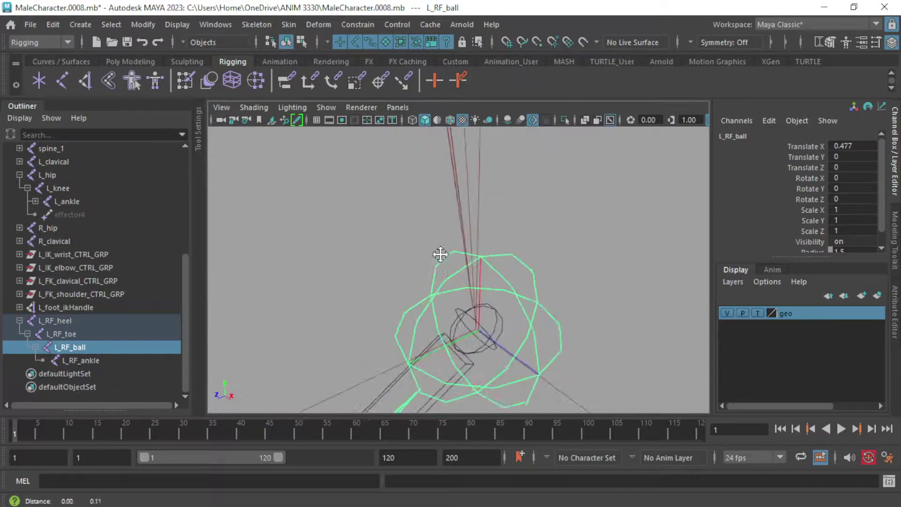
{"action": "left_click", "coordinate": [499, 313], "text": "shift"}
{"action": "key", "text": "f"}
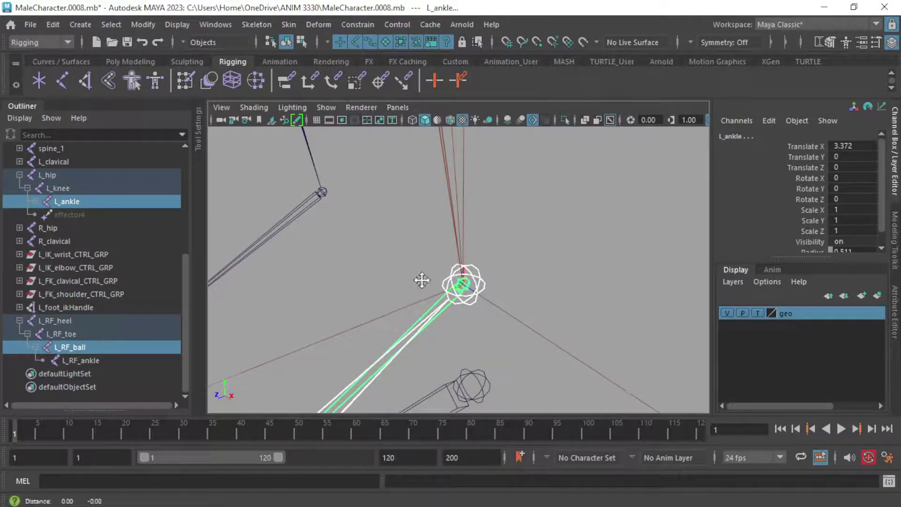
Orient-constrain L_ankle to L_RF_ball, resetting the constraint options to defaults and turning on Maintain offset.
{"action": "middle_click_drag", "start_coordinate": [418, 289], "coordinate": [421, 268], "text": "alt"}
{"action": "right_click_drag", "start_coordinate": [489, 275], "coordinate": [406, 267], "text": "alt"}
{"action": "middle_click_drag", "start_coordinate": [406, 266], "coordinate": [452, 230], "text": "alt"}
{"action": "right_click_drag", "start_coordinate": [452, 230], "coordinate": [386, 278], "text": "alt"}
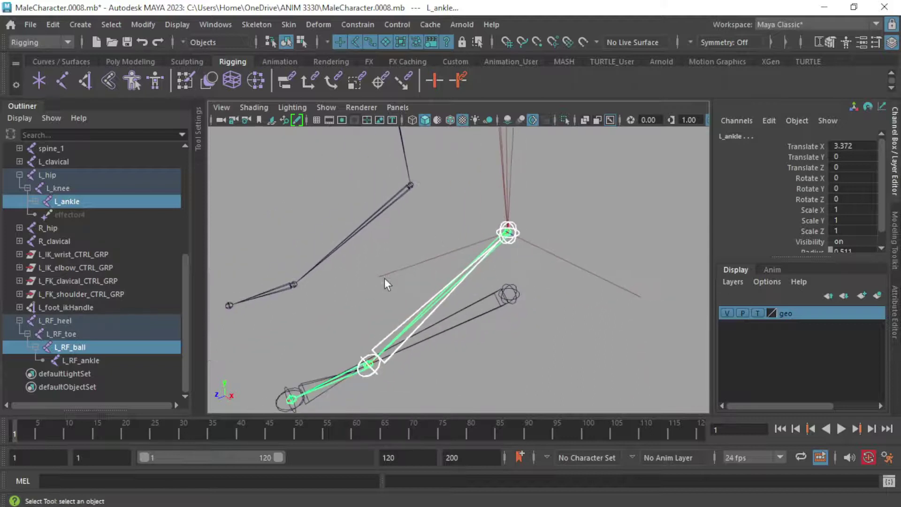
{"action": "left_click_drag", "start_coordinate": [386, 277], "coordinate": [360, 270], "text": "alt"}
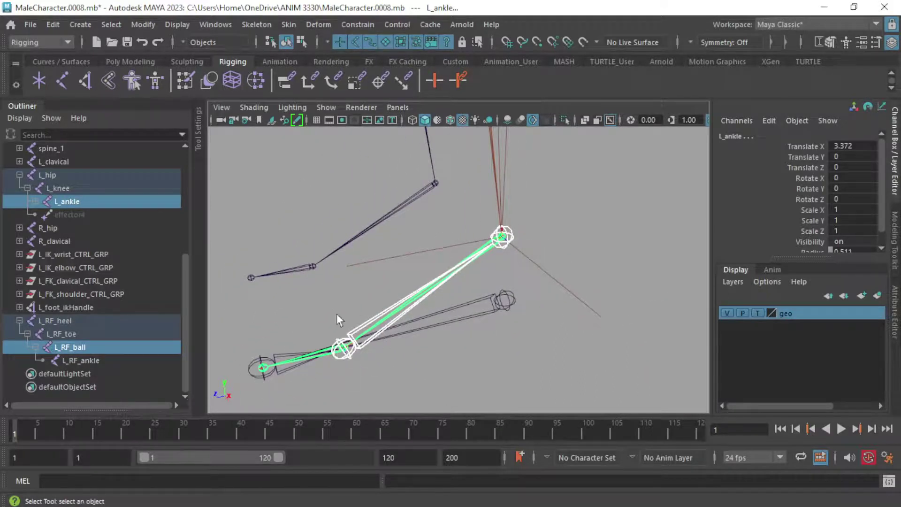
{"action": "mouse_move", "coordinate": [499, 198]}
{"action": "middle_mouse_down", "text": "alt"}
{"action": "mouse_move", "coordinate": [500, 212]}
{"action": "mouse_move", "coordinate": [501, 196]}
{"action": "middle_mouse_up", "text": "alt"}
{"action": "left_click", "coordinate": [359, 25]}
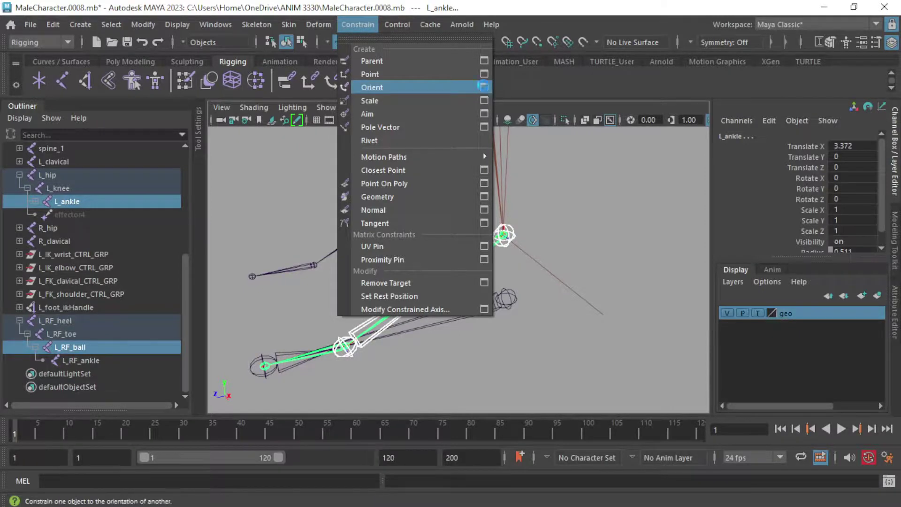
{"action": "left_click", "coordinate": [484, 87]}
{"action": "left_click", "coordinate": [146, 144]}
{"action": "left_click", "coordinate": [146, 144]}
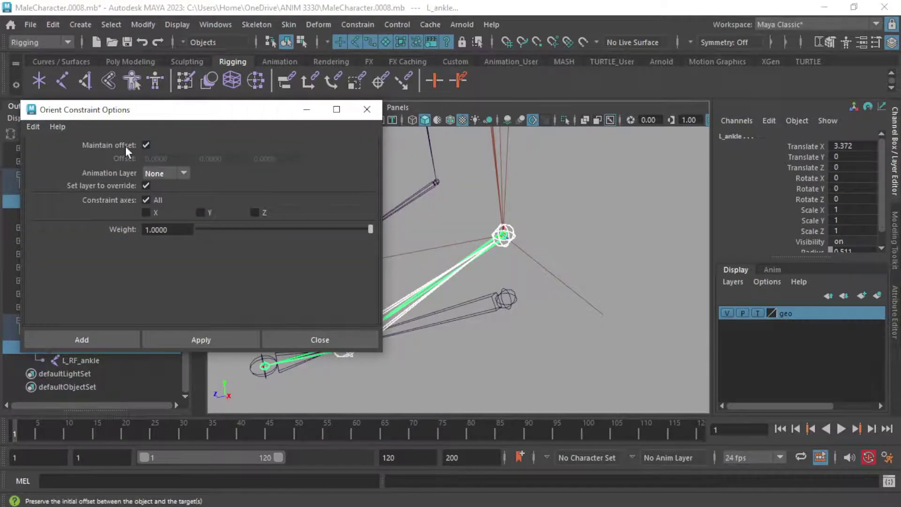
{"action": "left_click", "coordinate": [36, 124]}
{"action": "left_click", "coordinate": [56, 153]}
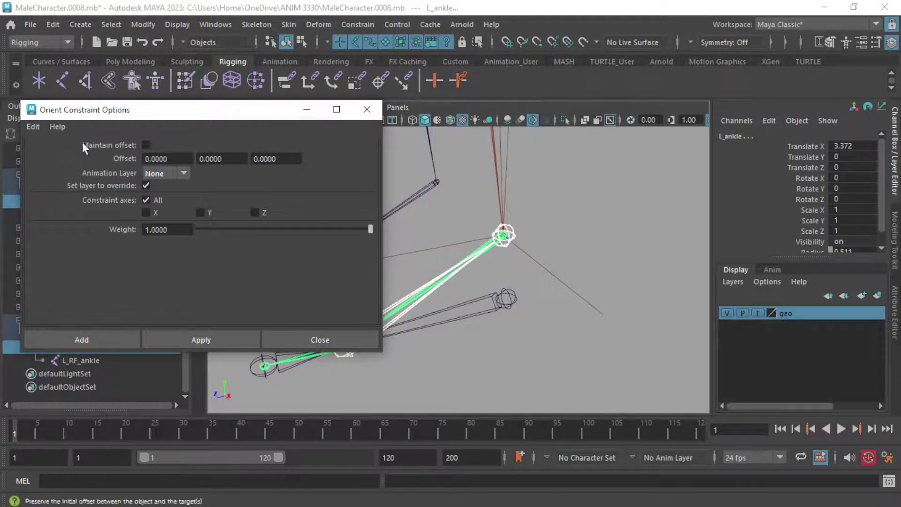
{"action": "left_click", "coordinate": [147, 144]}
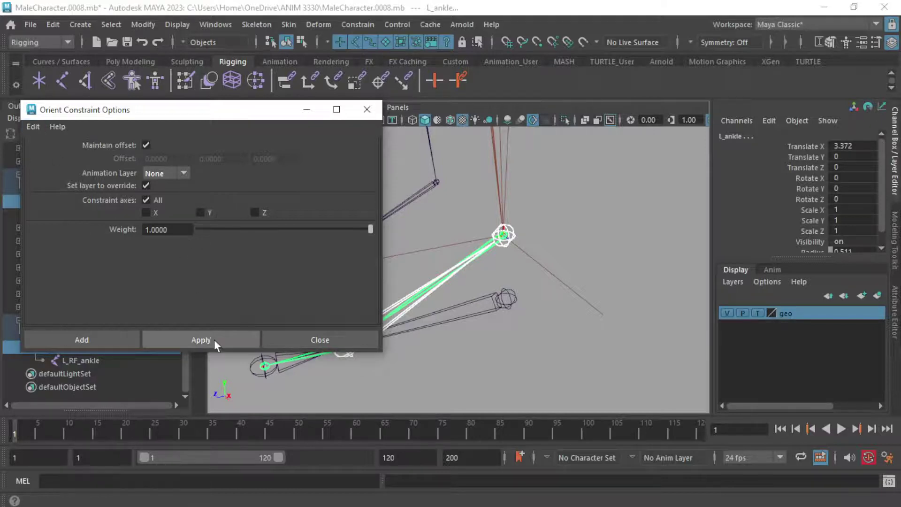
{"action": "left_click", "coordinate": [103, 335]}
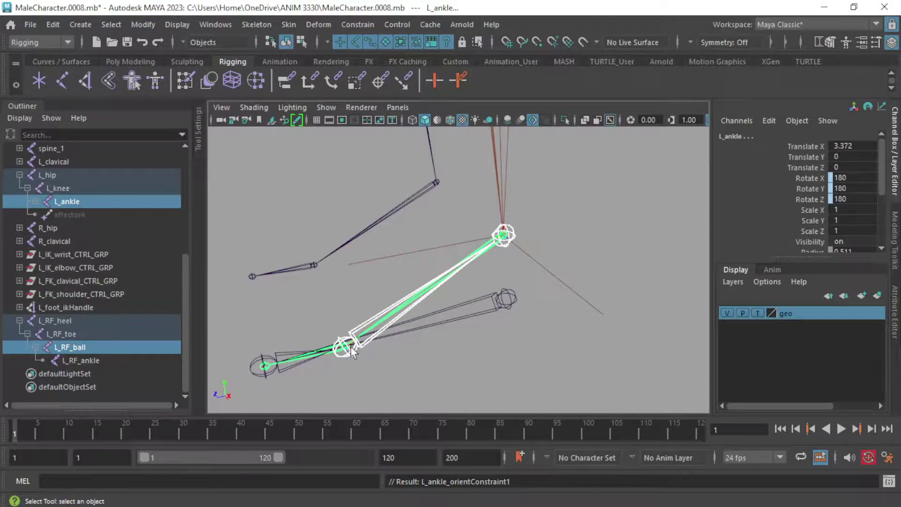
Inspect the L_RF_ball joint and L_foot_ikHandle by selecting each in turn, and clear the selection.
{"action": "left_click_drag", "start_coordinate": [353, 350], "coordinate": [375, 352], "text": "alt"}
{"action": "left_click", "coordinate": [364, 353]}
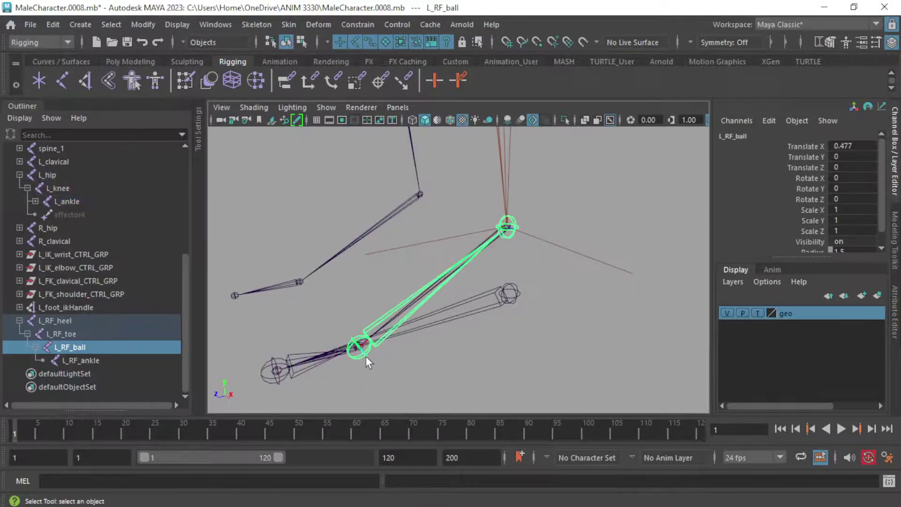
{"action": "left_click", "coordinate": [509, 227]}
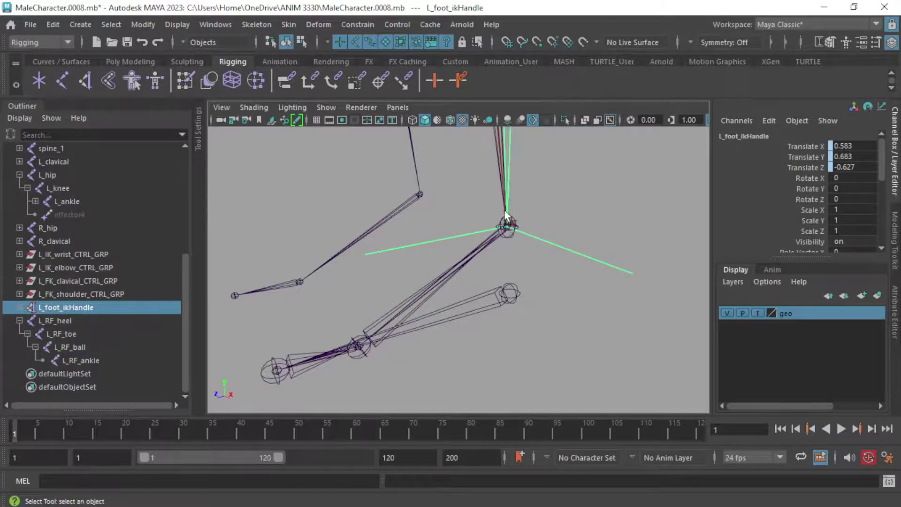
{"action": "left_click", "coordinate": [491, 163]}
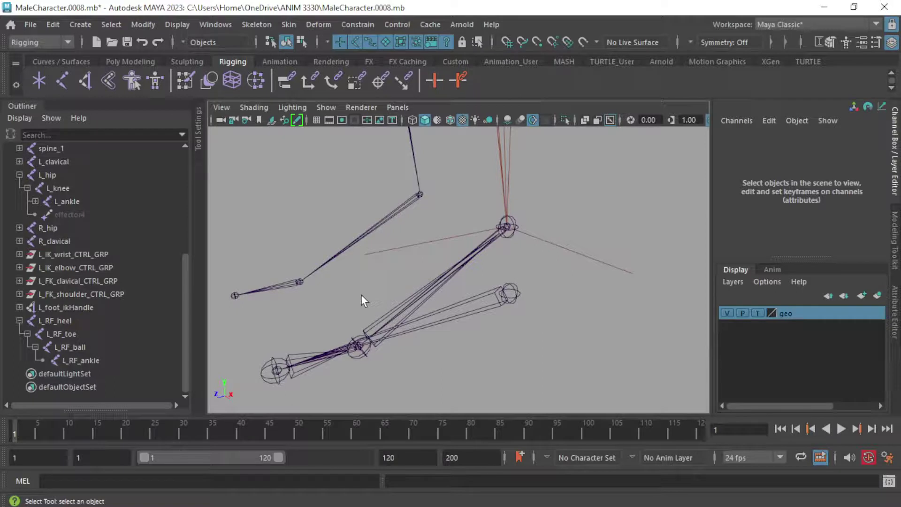
Select the L_RF_toe joint followed by the leg's L_ball joint.
{"action": "left_click", "coordinate": [273, 357]}
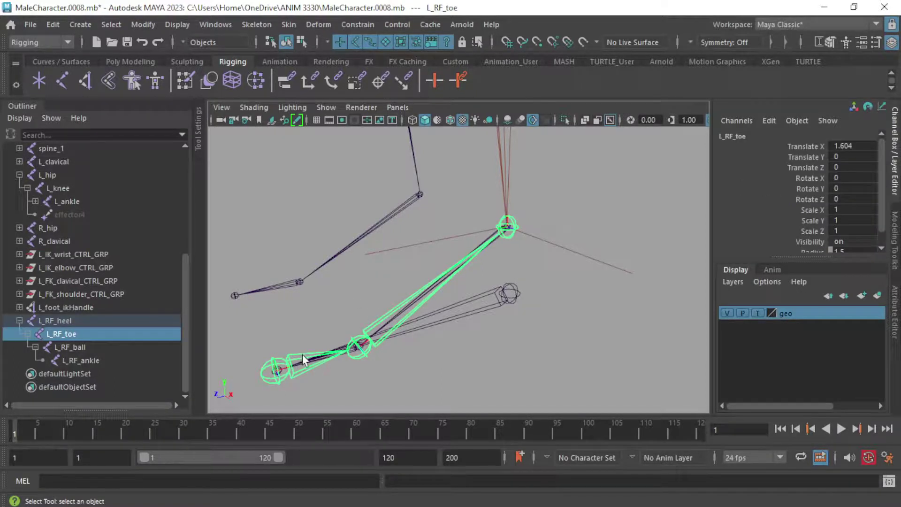
{"action": "left_click_drag", "start_coordinate": [279, 364], "coordinate": [418, 291], "text": "alt"}
{"action": "right_click_drag", "start_coordinate": [418, 291], "coordinate": [550, 245], "text": "alt"}
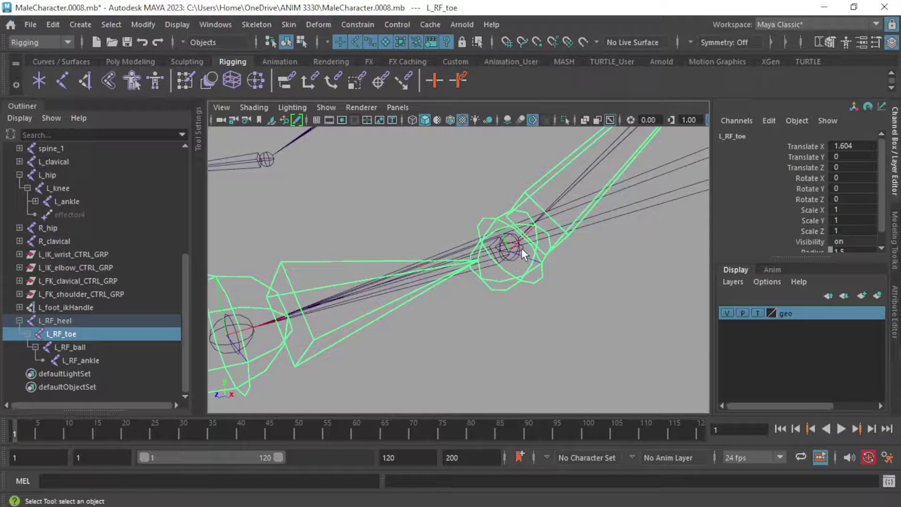
{"action": "scroll", "coordinate": [828, 232], "scroll_direction": "down", "scroll_amount": 1}
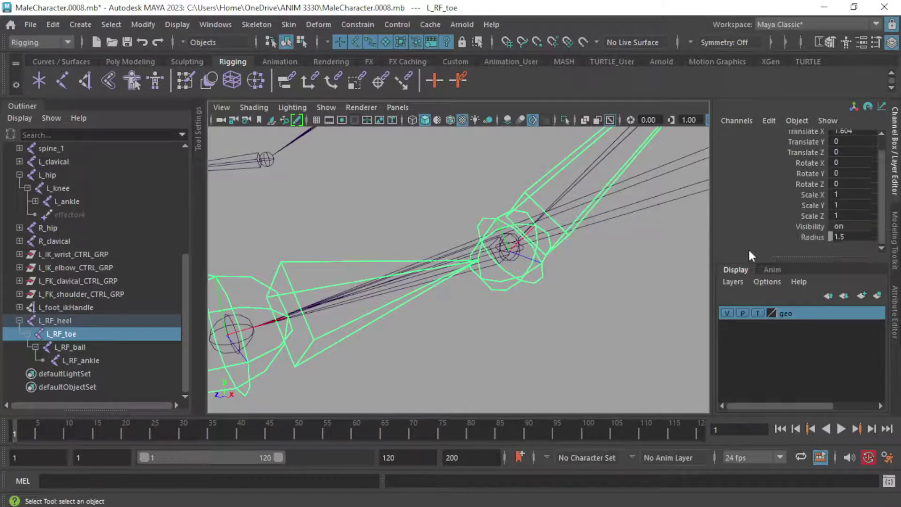
{"action": "left_click", "coordinate": [512, 260]}
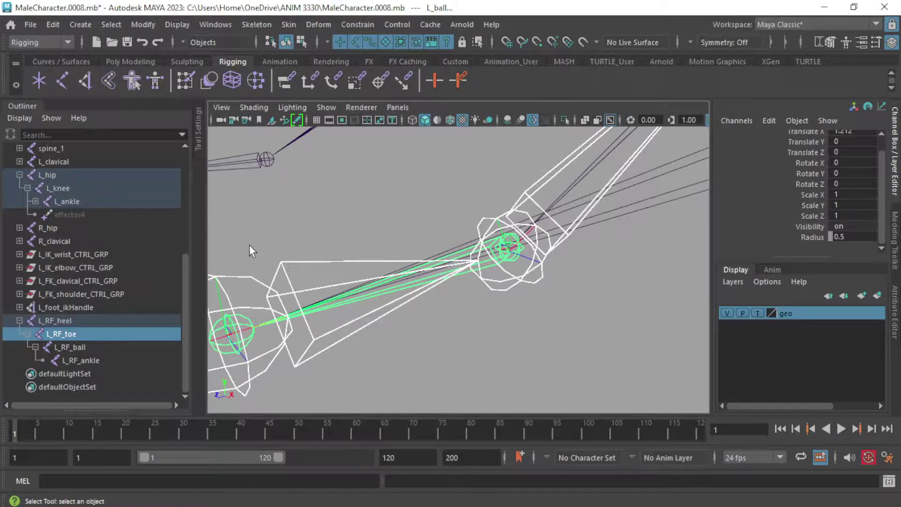
Orient-constrain the leg's L_ball joint to L_RF_toe with Maintain offset on, and clear the selection.
{"action": "left_click", "coordinate": [36, 200]}
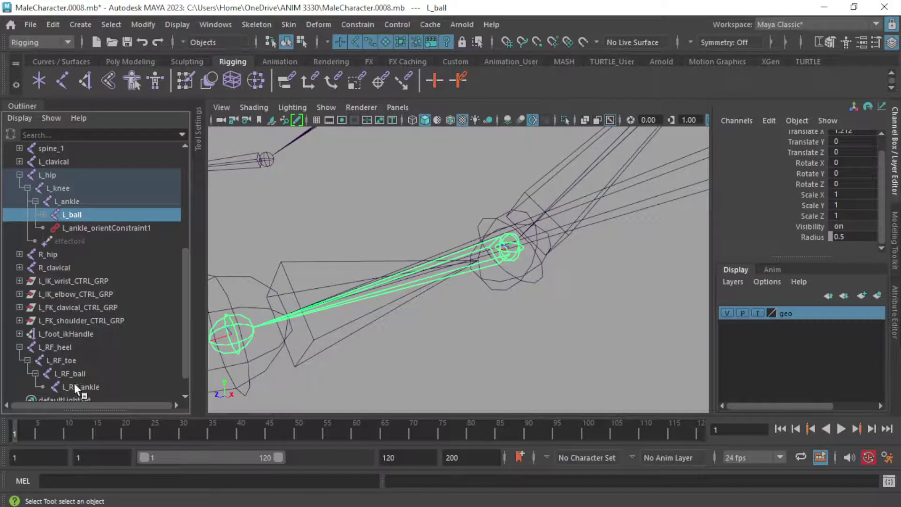
{"action": "left_click", "coordinate": [74, 360]}
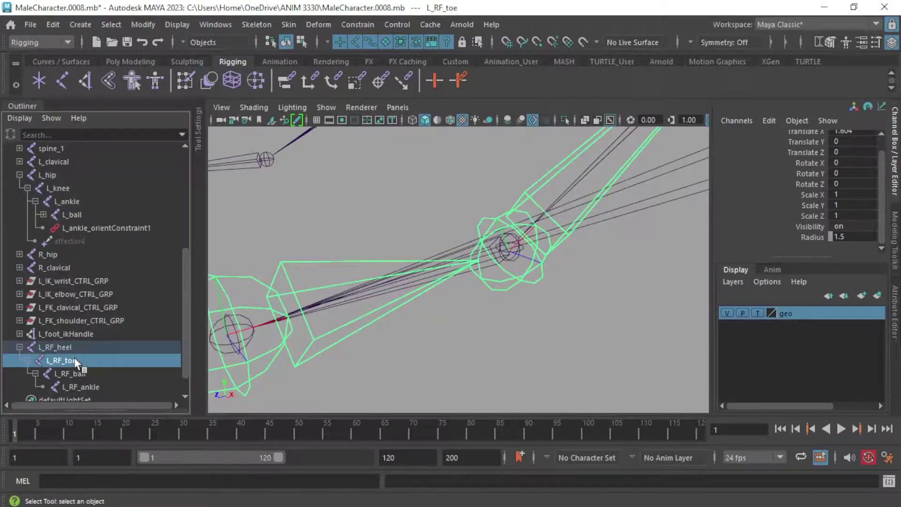
{"action": "left_click", "coordinate": [76, 214], "text": "ctrl"}
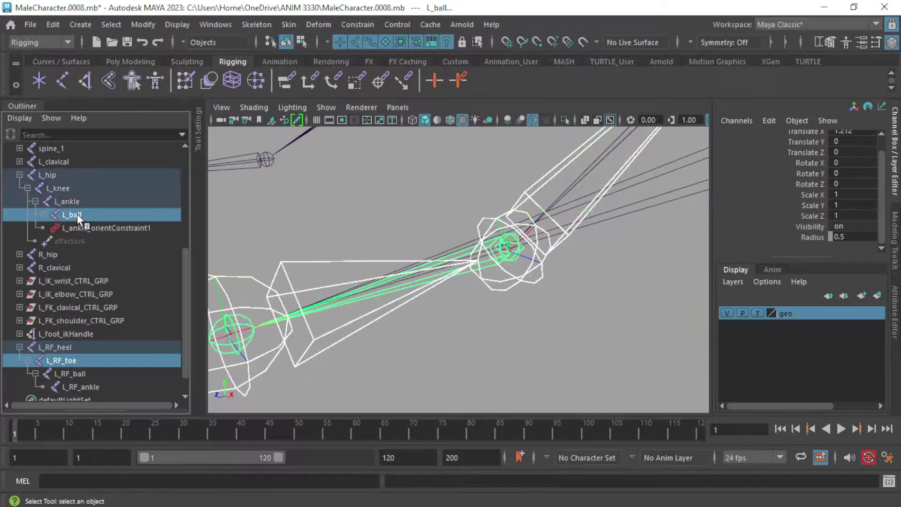
{"action": "left_click", "coordinate": [360, 26]}
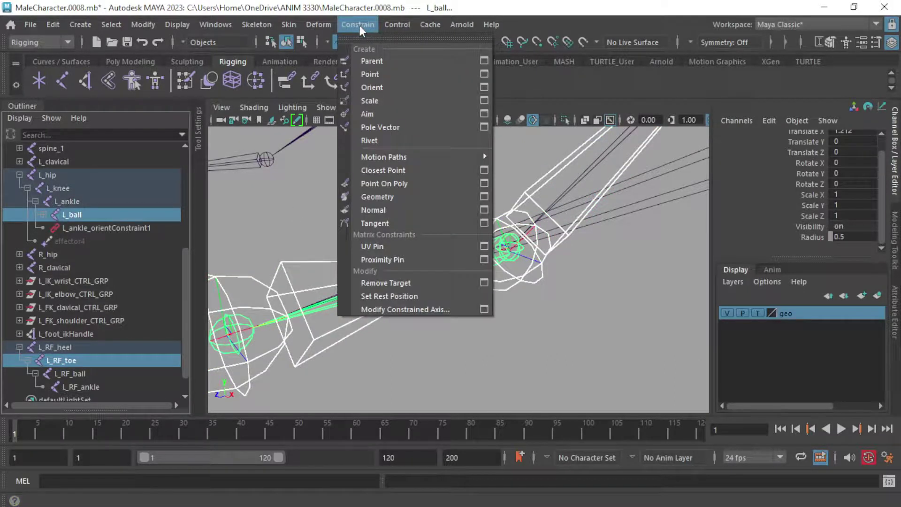
{"action": "left_click", "coordinate": [483, 88]}
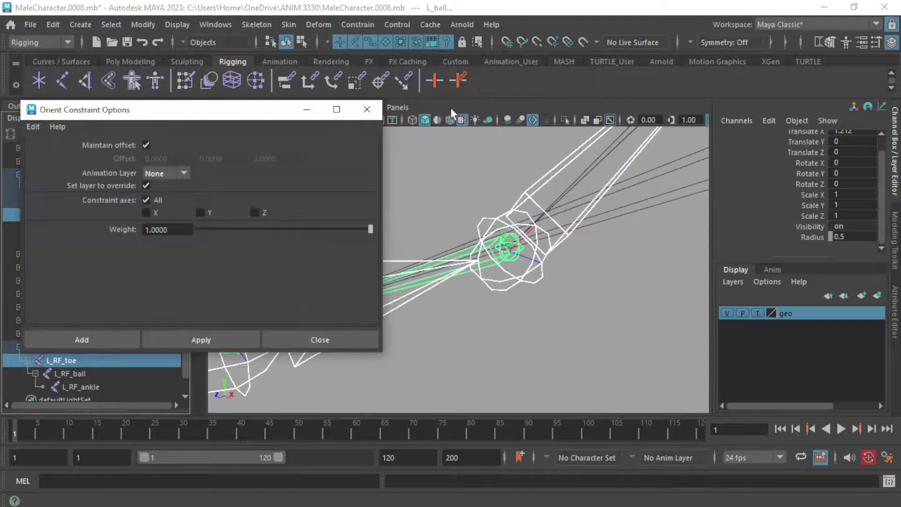
{"action": "left_click", "coordinate": [82, 339]}
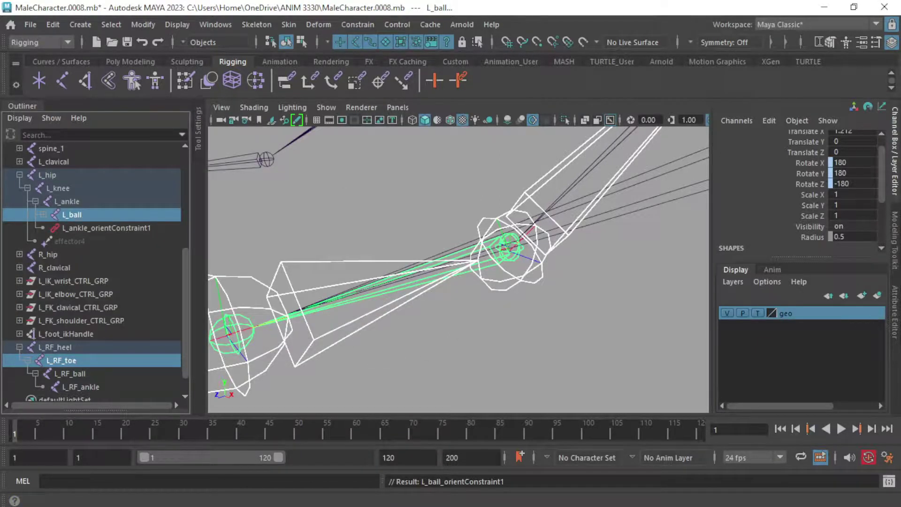
{"action": "left_click", "coordinate": [499, 296]}
{"action": "left_click_drag", "start_coordinate": [502, 295], "coordinate": [483, 322], "text": "alt"}
{"action": "left_click", "coordinate": [521, 319]}
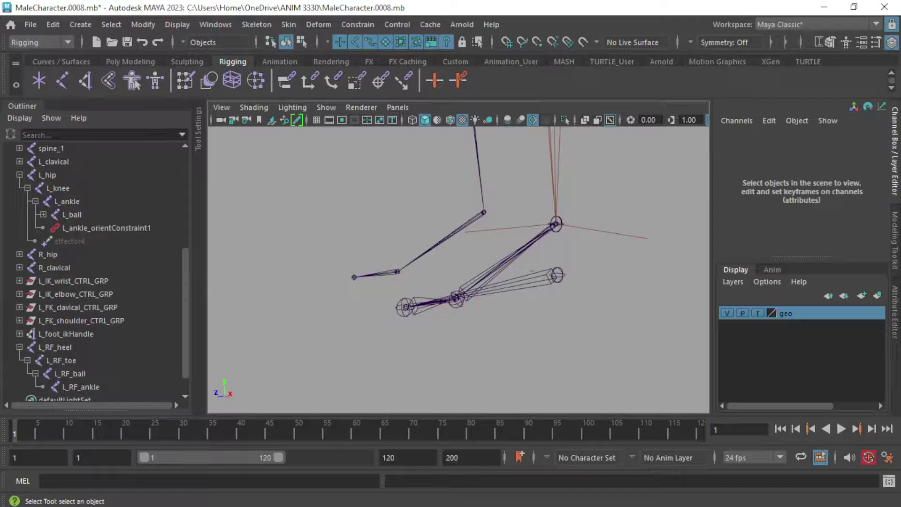
Test the reverse foot's heel pivot by rotating the L_RF_heel joint, undoing each rotation.
{"action": "left_click", "coordinate": [561, 275]}
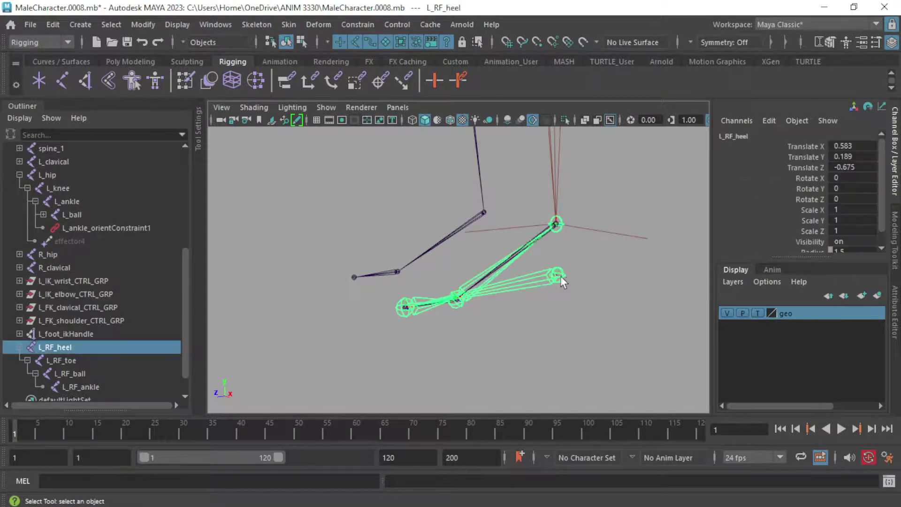
{"action": "key", "text": "w"}
{"action": "left_click_drag", "start_coordinate": [567, 279], "coordinate": [527, 278], "text": "alt"}
{"action": "scroll", "coordinate": [527, 278], "scroll_direction": "down", "scroll_amount": 3}
{"action": "mouse_move", "coordinate": [478, 237]}
{"action": "left_mouse_down"}
{"action": "mouse_move", "coordinate": [471, 206]}
{"action": "mouse_move", "coordinate": [395, 199]}
{"action": "mouse_move", "coordinate": [561, 221]}
{"action": "mouse_move", "coordinate": [497, 223]}
{"action": "mouse_move", "coordinate": [486, 202]}
{"action": "mouse_move", "coordinate": [471, 211]}
{"action": "mouse_move", "coordinate": [547, 213]}
{"action": "mouse_move", "coordinate": [497, 239]}
{"action": "mouse_move", "coordinate": [499, 221]}
{"action": "mouse_move", "coordinate": [498, 238]}
{"action": "mouse_move", "coordinate": [465, 245]}
{"action": "mouse_move", "coordinate": [485, 236]}
{"action": "mouse_move", "coordinate": [455, 230]}
{"action": "mouse_move", "coordinate": [495, 230]}
{"action": "mouse_move", "coordinate": [491, 238]}
{"action": "mouse_move", "coordinate": [527, 218]}
{"action": "mouse_move", "coordinate": [469, 270]}
{"action": "mouse_move", "coordinate": [475, 231]}
{"action": "mouse_move", "coordinate": [485, 229]}
{"action": "left_mouse_up"}
{"action": "key", "text": "e"}
{"action": "key", "text": "ctrl+z"}
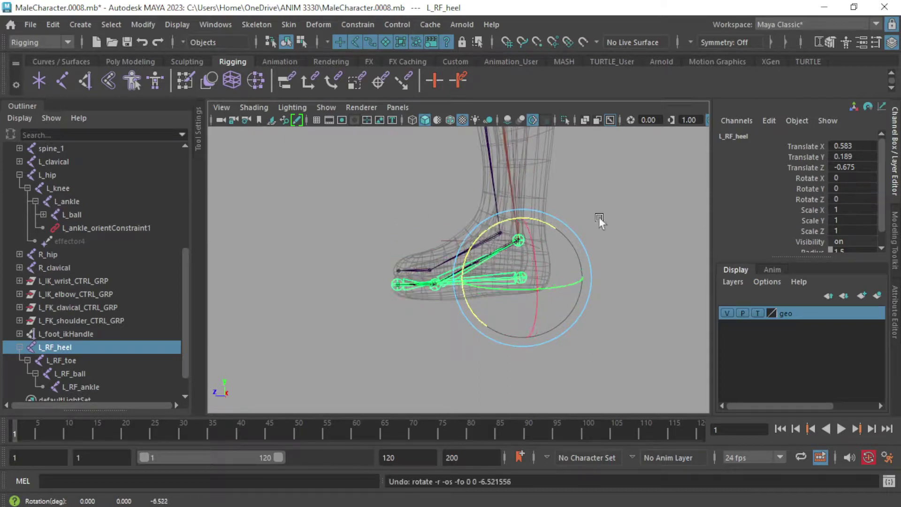
{"action": "left_click", "coordinate": [599, 254]}
{"action": "left_click_drag", "start_coordinate": [598, 254], "coordinate": [526, 311], "text": "alt"}
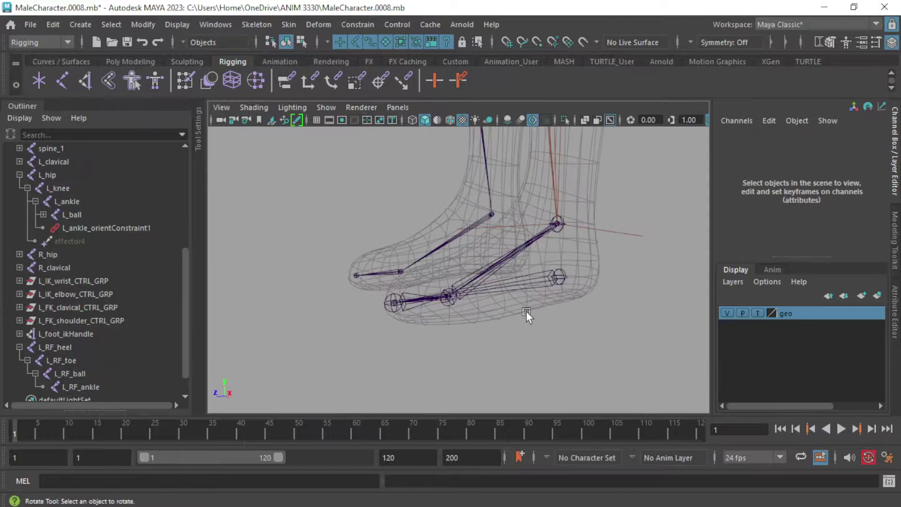
{"action": "left_click", "coordinate": [563, 274]}
{"action": "left_click_drag", "start_coordinate": [563, 275], "coordinate": [570, 214]}
{"action": "key", "text": "ctrl+z"}
{"action": "key", "text": "ctrl+z"}
{"action": "key", "text": "q"}
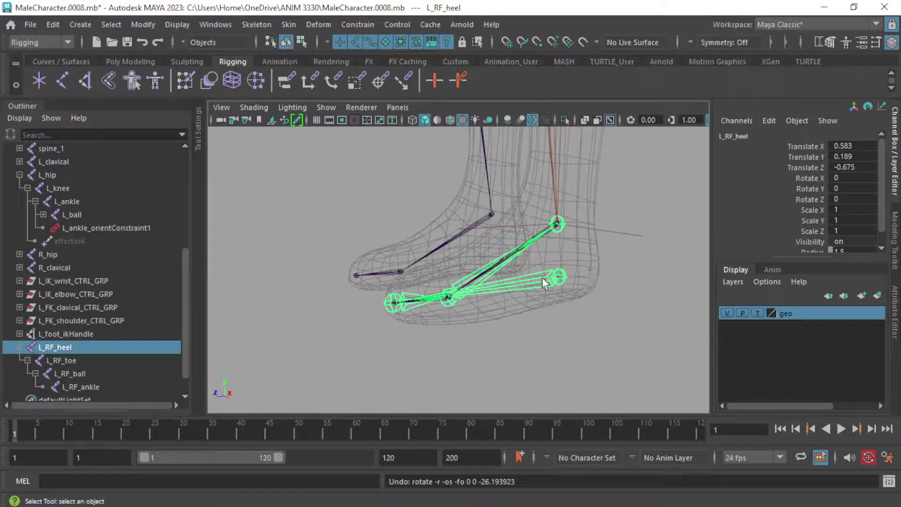
Test moving the L_RF_heel joint in several directions, undo each move and clear the selection.
{"action": "key", "text": "w"}
{"action": "left_click_drag", "start_coordinate": [562, 282], "coordinate": [561, 300]}
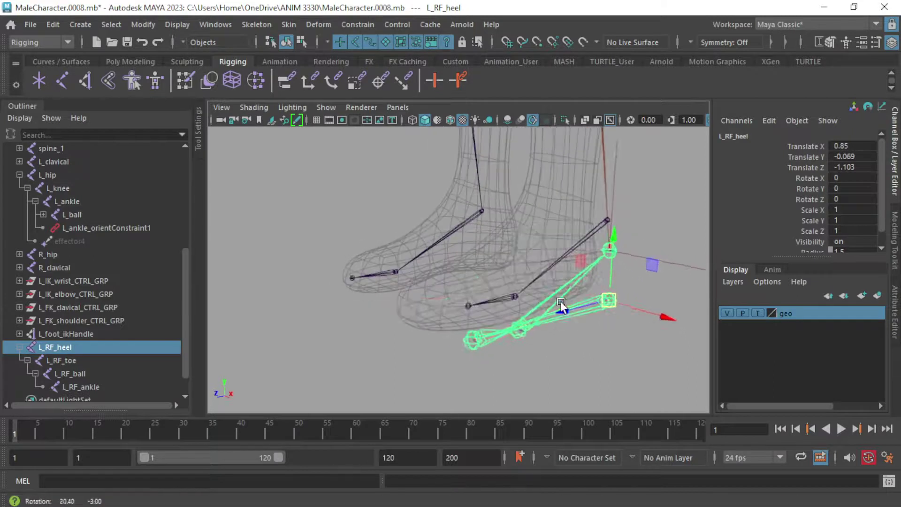
{"action": "key", "text": "ctrl+z"}
{"action": "left_click_drag", "start_coordinate": [571, 201], "coordinate": [610, 277]}
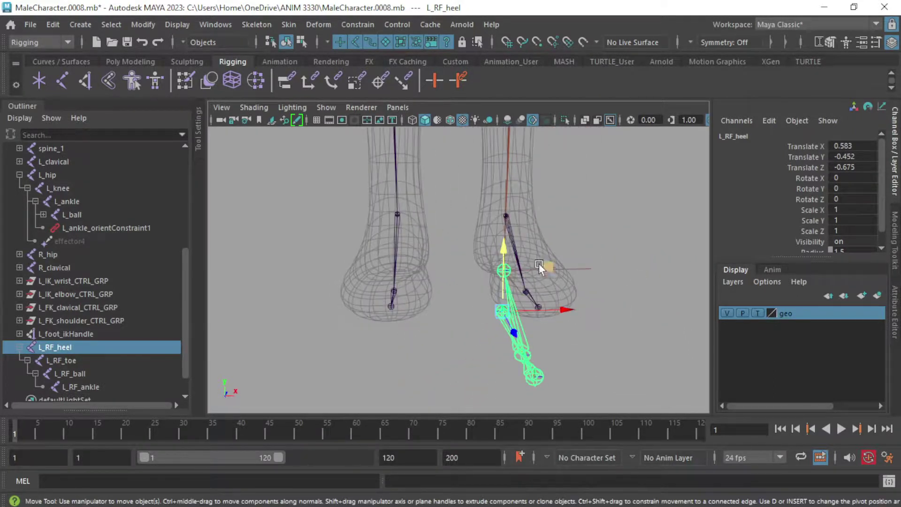
{"action": "key", "text": "ctrl+z"}
{"action": "left_click_drag", "start_coordinate": [578, 224], "coordinate": [475, 222], "text": "alt"}
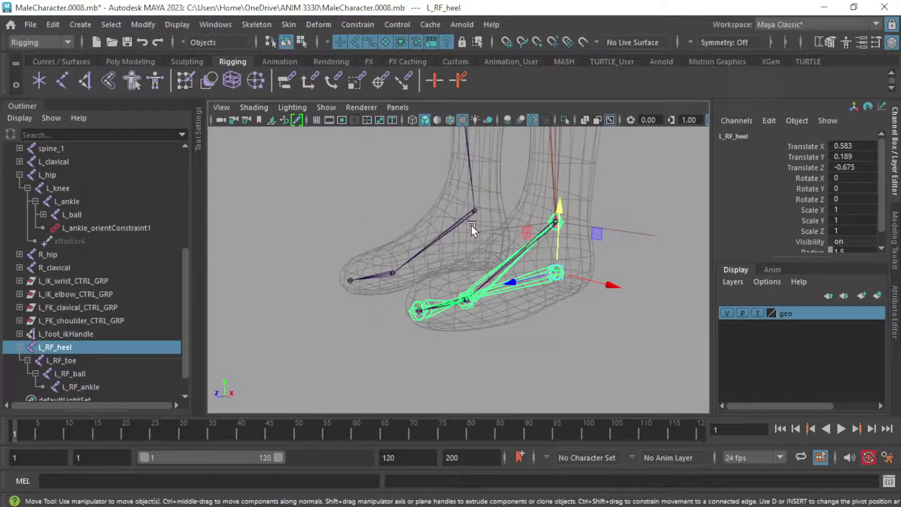
{"action": "mouse_move", "coordinate": [557, 216]}
{"action": "left_mouse_down"}
{"action": "mouse_move", "coordinate": [541, 276]}
{"action": "mouse_move", "coordinate": [570, 213]}
{"action": "left_mouse_up"}
{"action": "key", "text": "ctrl+z"}
{"action": "key", "text": "q"}
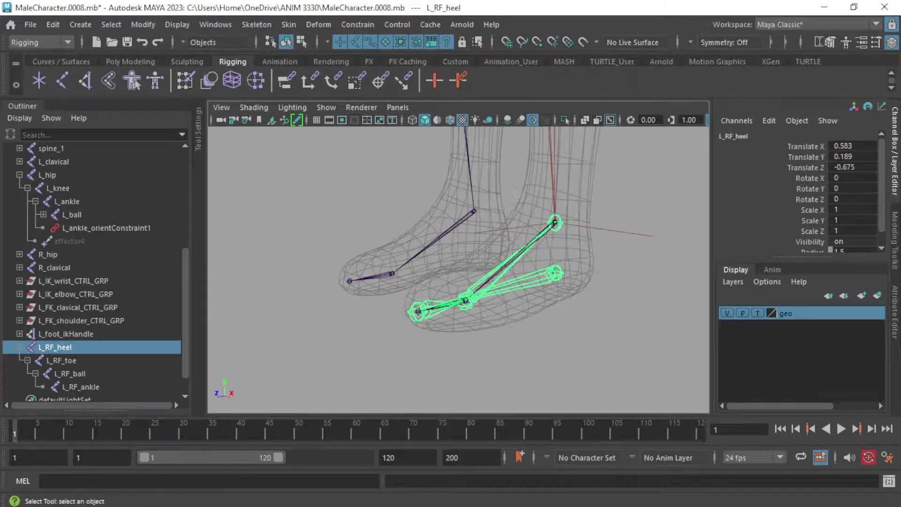
{"action": "left_click", "coordinate": [416, 213]}
{"action": "left_click_drag", "start_coordinate": [416, 213], "coordinate": [329, 244], "text": "alt"}
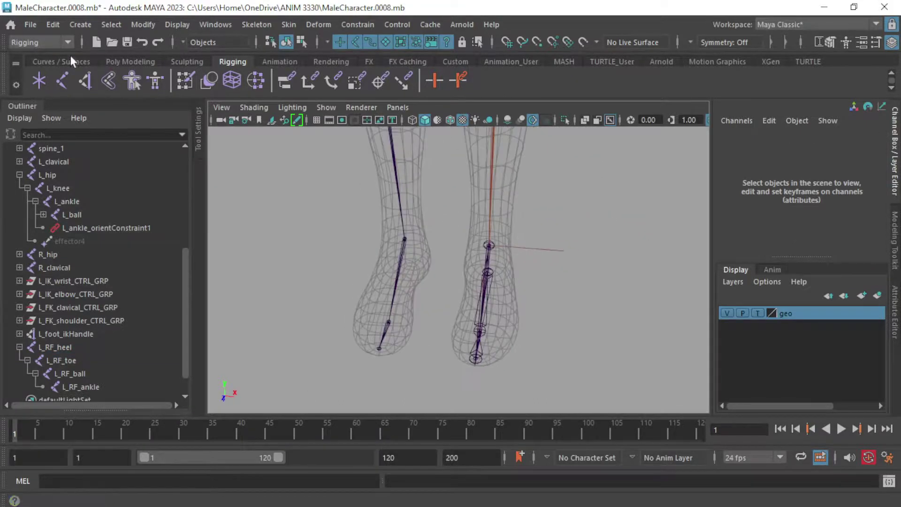
Create a NURBS circle and rename it L_foot_CTRL.
{"action": "left_click", "coordinate": [66, 62]}
{"action": "left_click", "coordinate": [37, 81]}
{"action": "scroll", "coordinate": [52, 322], "scroll_direction": "down", "scroll_amount": 1}
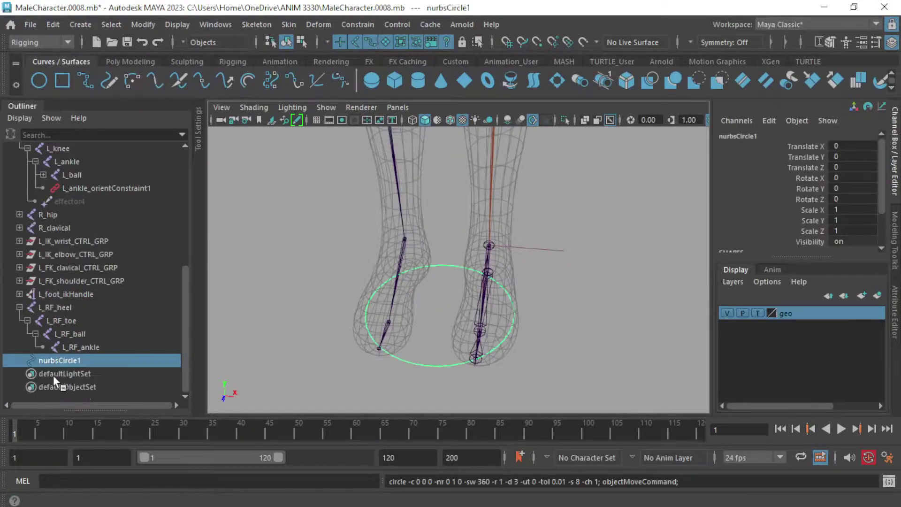
{"action": "double_click", "coordinate": [64, 360]}
{"action": "type", "text": "L_fo"}
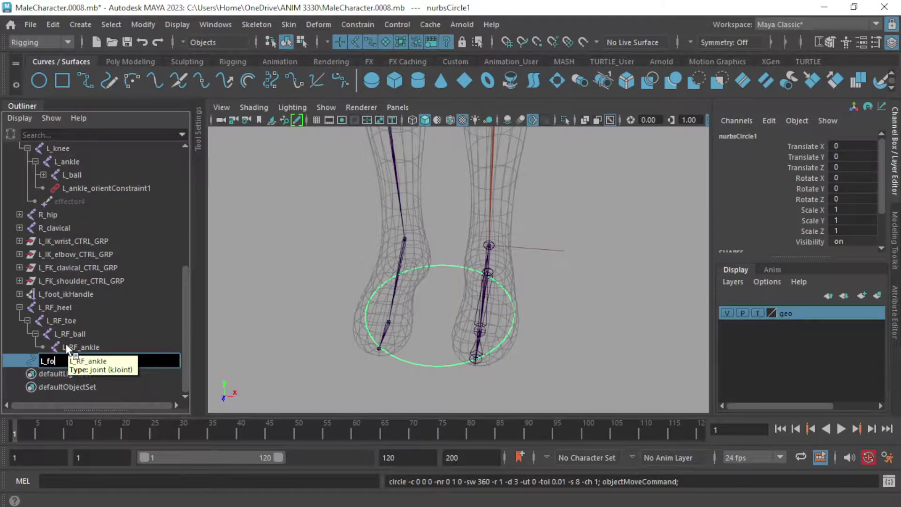
{"action": "type", "text": "ot_CTRL"}
{"action": "key", "text": "Return"}
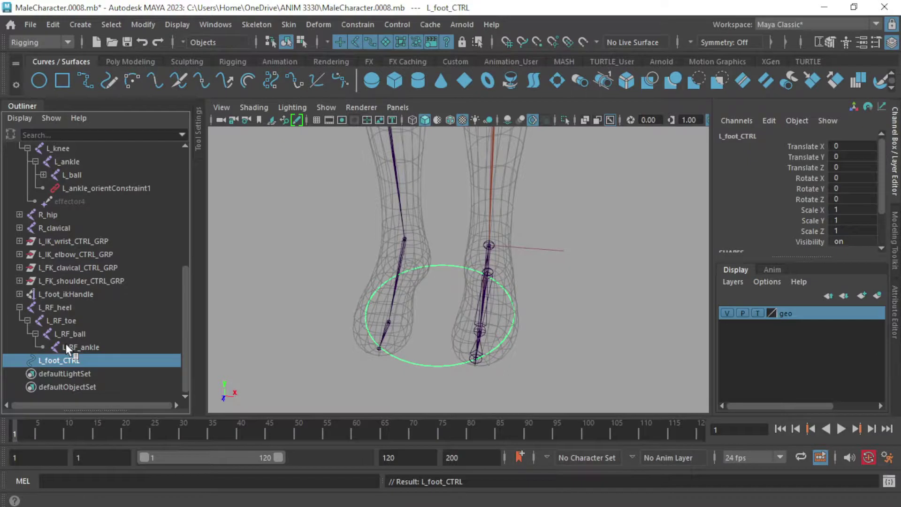
Try moving L_foot_CTRL sideways and snapping it to the left ankle joint, and undo the moves.
{"action": "key", "text": "w"}
{"action": "left_click_drag", "start_coordinate": [484, 302], "coordinate": [547, 319]}
{"action": "key", "text": "ctrl+z"}
{"action": "key", "text": "ctrl+z"}
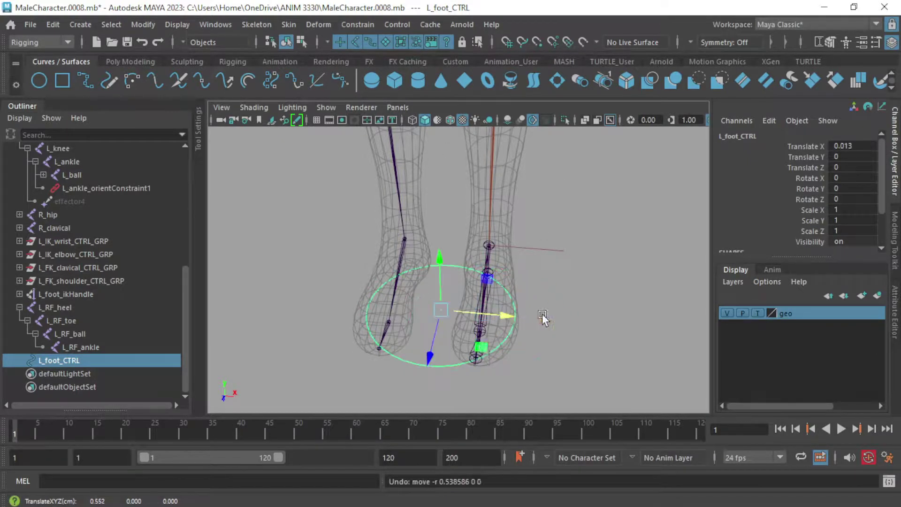
{"action": "left_click_drag", "start_coordinate": [483, 348], "coordinate": [499, 263], "text": "alt"}
{"action": "key", "text": "v"}
{"action": "left_click_drag", "start_coordinate": [511, 273], "coordinate": [489, 255]}
{"action": "left_click_drag", "start_coordinate": [548, 261], "coordinate": [578, 265], "text": "alt"}
{"action": "key", "text": "ctrl+z"}
{"action": "key", "text": "ctrl+z"}
{"action": "key", "text": "ctrl+z"}
{"action": "key", "text": "ctrl+z"}
{"action": "key", "text": "ctrl+z"}
{"action": "key", "text": "ctrl+z"}
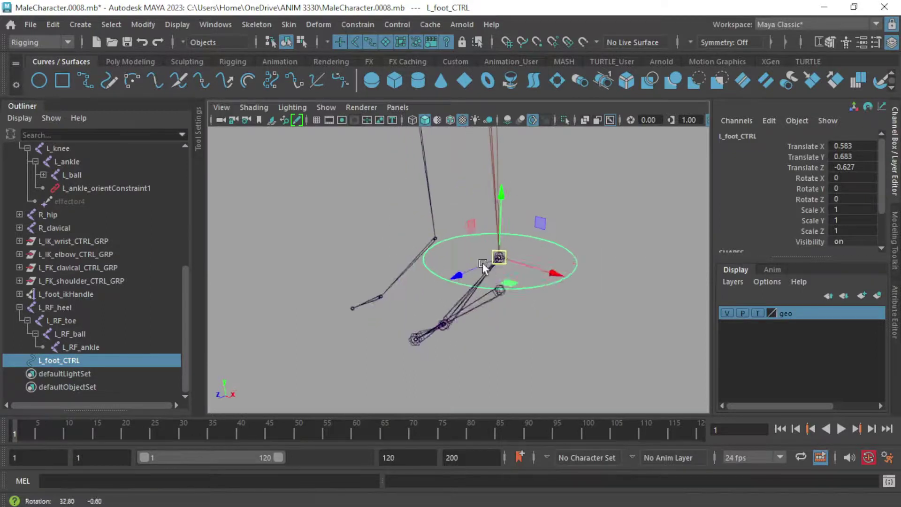
Position L_foot_CTRL around the left foot at Translate X 0.61, Z -0.067, and scale it to 0.678 in X and 1.269 in Z.
{"action": "left_click_drag", "start_coordinate": [535, 316], "coordinate": [380, 323]}
{"action": "key", "text": "r"}
{"action": "left_click_drag", "start_coordinate": [443, 343], "coordinate": [531, 293]}
{"action": "key", "text": "w"}
Switch L_foot_CTRL to control vertex editing and adjust its outer and inner side vertices in X to follow the foot's outline.
{"action": "key", "text": "ctrl+1"}
{"action": "right_click_drag", "start_coordinate": [530, 293], "coordinate": [440, 228]}
{"action": "key", "text": "ctrl+1"}
{"action": "left_click", "coordinate": [540, 316]}
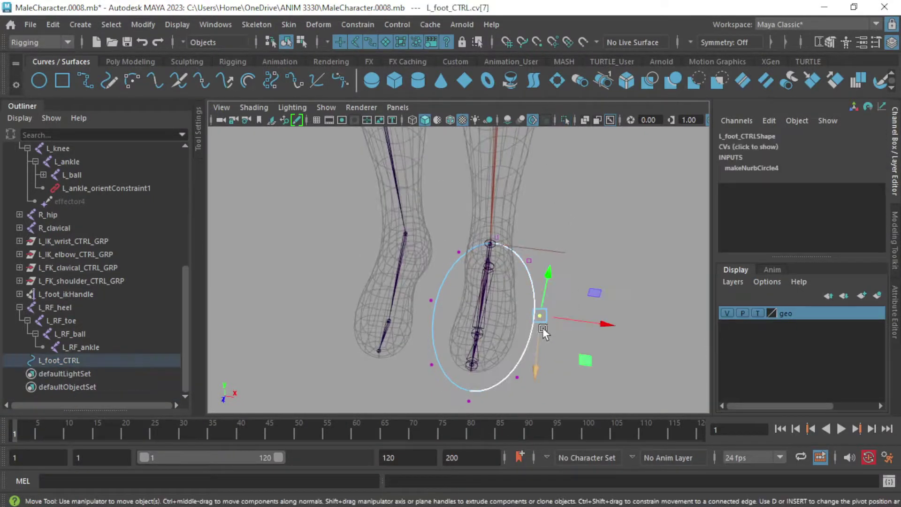
{"action": "left_click_drag", "start_coordinate": [601, 322], "coordinate": [595, 323]}
{"action": "left_click", "coordinate": [458, 403]}
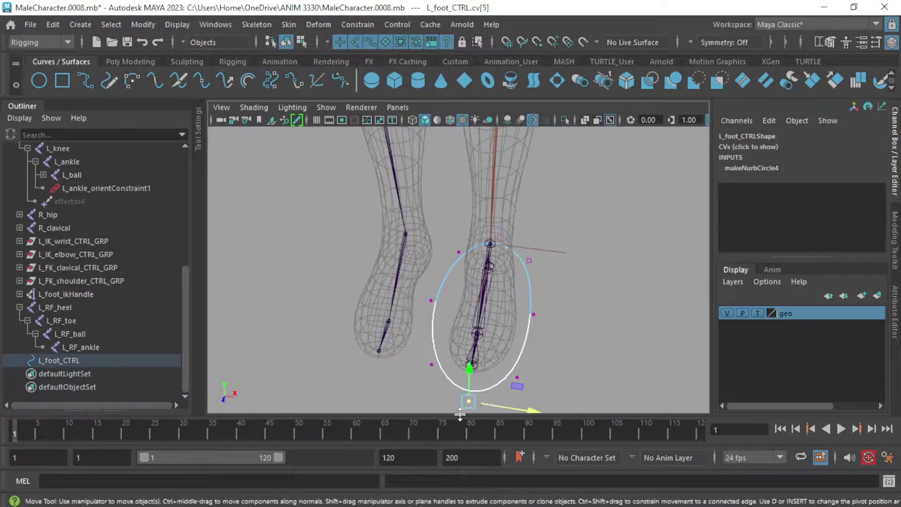
{"action": "left_click_drag", "start_coordinate": [511, 351], "coordinate": [402, 229], "text": "alt"}
{"action": "left_click", "coordinate": [420, 243]}
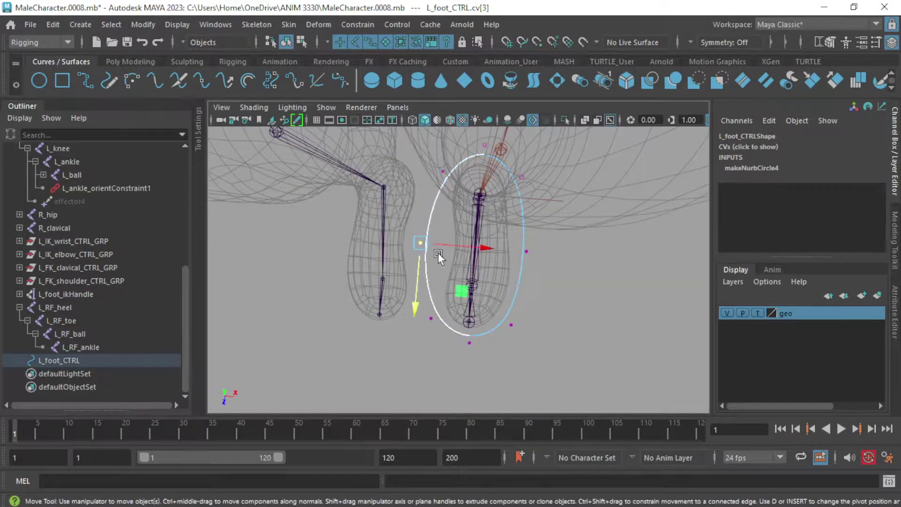
{"action": "left_click_drag", "start_coordinate": [483, 246], "coordinate": [598, 294]}
Reshape the heel end of L_foot_CTRL by pulling control vertices cv[1] and cv[0] closer to the foot.
{"action": "left_click", "coordinate": [549, 288]}
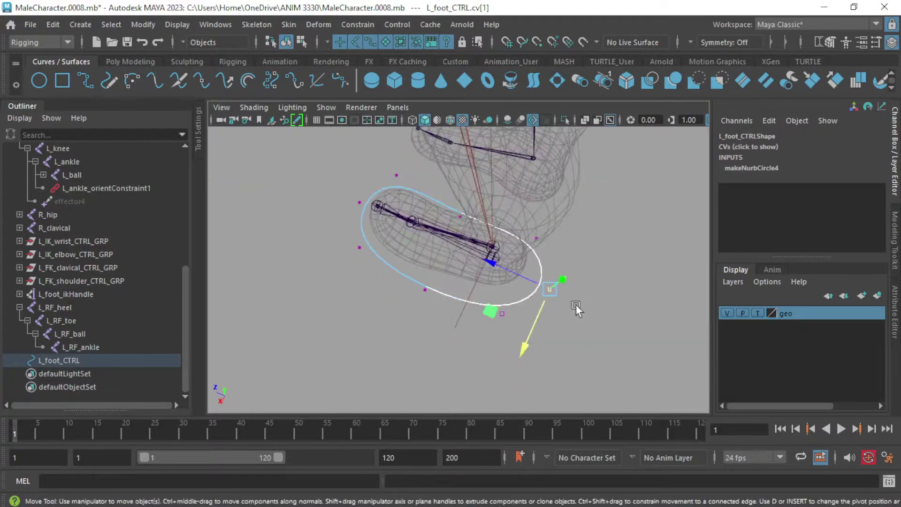
{"action": "left_click_drag", "start_coordinate": [494, 265], "coordinate": [494, 294]}
{"action": "left_click", "coordinate": [493, 300]}
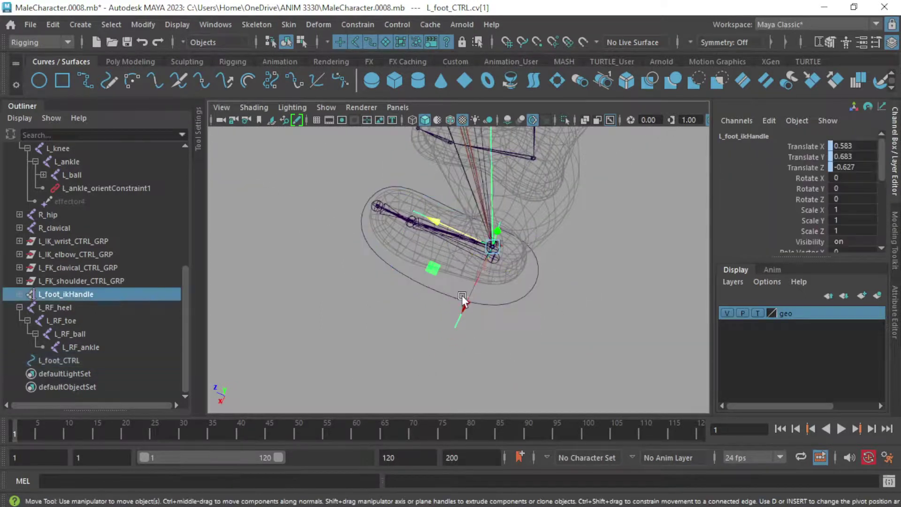
{"action": "key", "text": "ctrl+z"}
{"action": "left_click", "coordinate": [502, 309]}
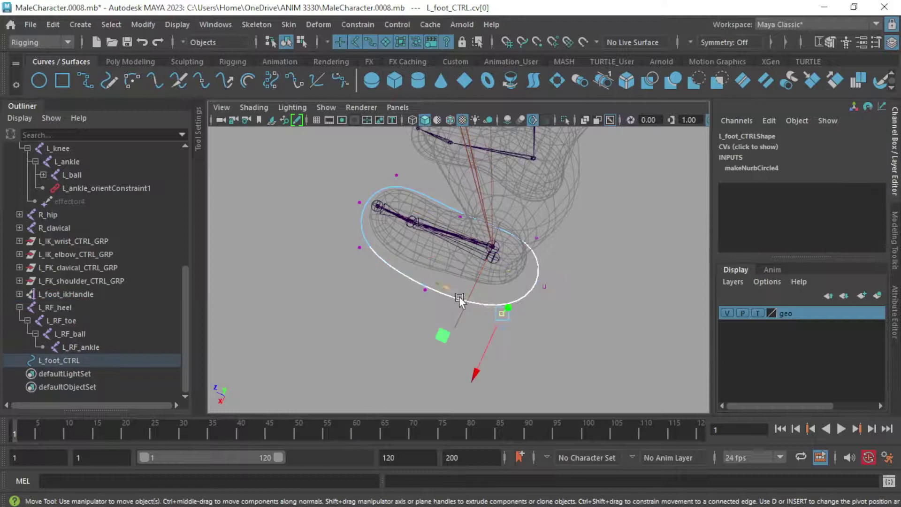
{"action": "left_click_drag", "start_coordinate": [439, 333], "coordinate": [469, 368]}
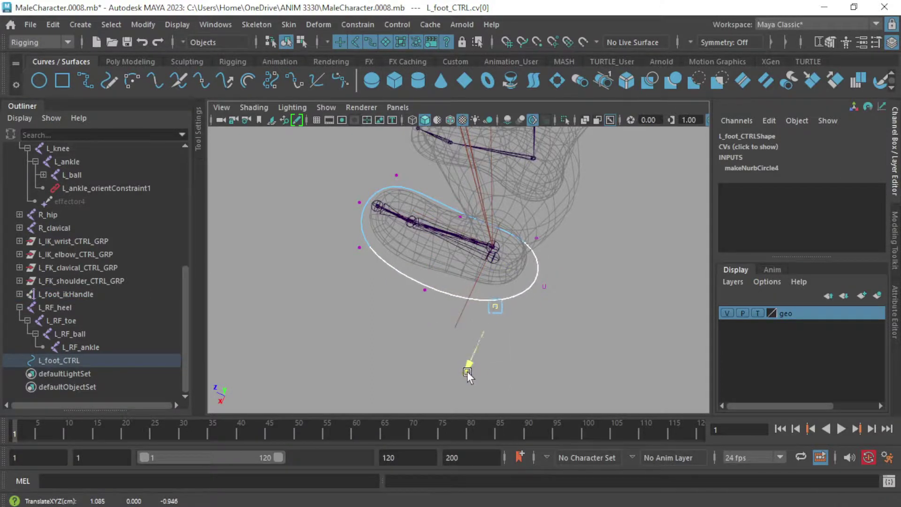
Return to object mode and select the whole L_foot_CTRL curve.
{"action": "left_click_drag", "start_coordinate": [401, 318], "coordinate": [562, 275], "text": "alt"}
{"action": "left_click", "coordinate": [483, 294]}
{"action": "right_click_drag", "start_coordinate": [477, 305], "coordinate": [540, 152]}
{"action": "left_click", "coordinate": [491, 300]}
{"action": "left_click", "coordinate": [481, 300]}
{"action": "left_click_drag", "start_coordinate": [482, 299], "coordinate": [455, 253], "text": "alt"}
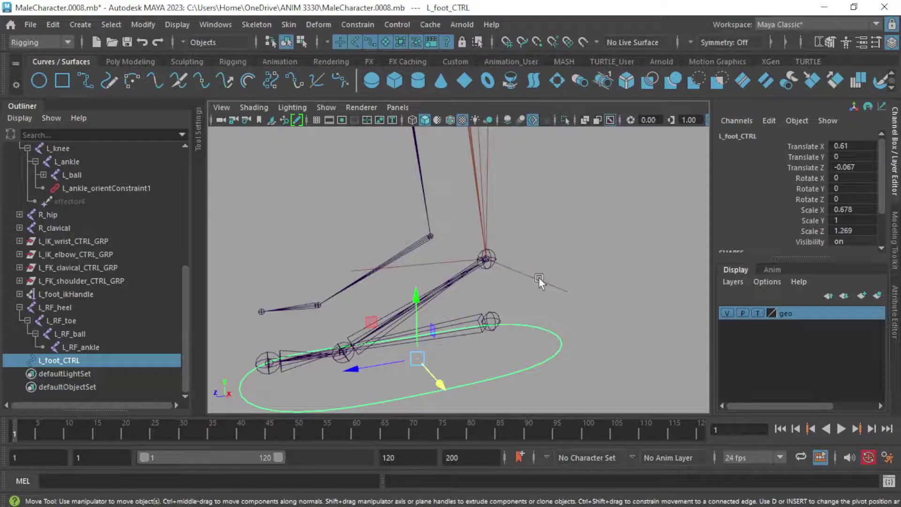
{"action": "left_click_drag", "start_coordinate": [461, 280], "coordinate": [478, 320], "text": "alt"}
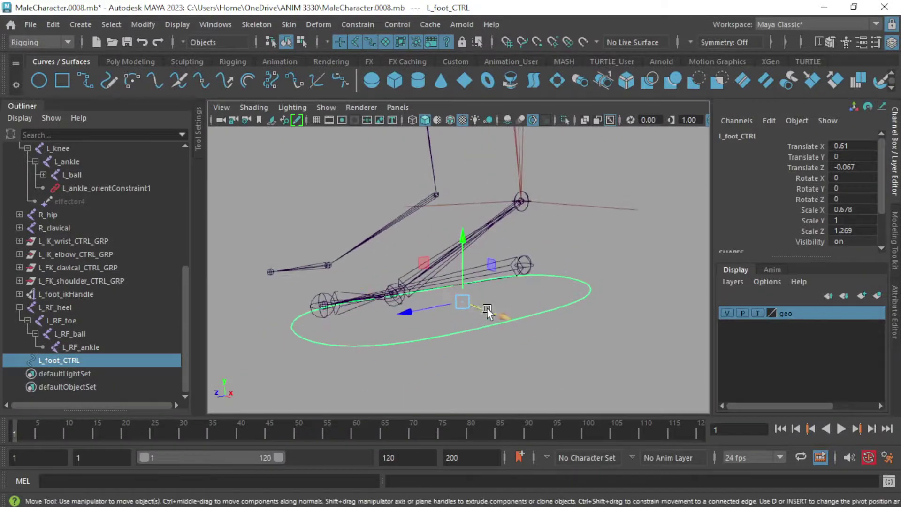
Snap the pivot of L_foot_CTRL onto the left ankle joint.
{"action": "key", "text": "d"}
{"action": "left_click_drag", "start_coordinate": [465, 296], "coordinate": [418, 206]}
{"action": "key", "text": "ctrl+z"}
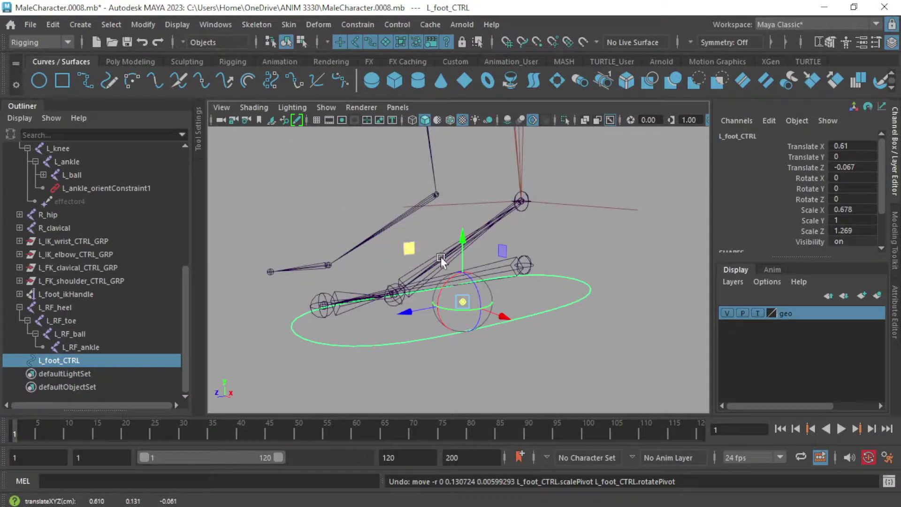
{"action": "key", "text": "v"}
{"action": "left_click_drag", "start_coordinate": [402, 309], "coordinate": [524, 209]}
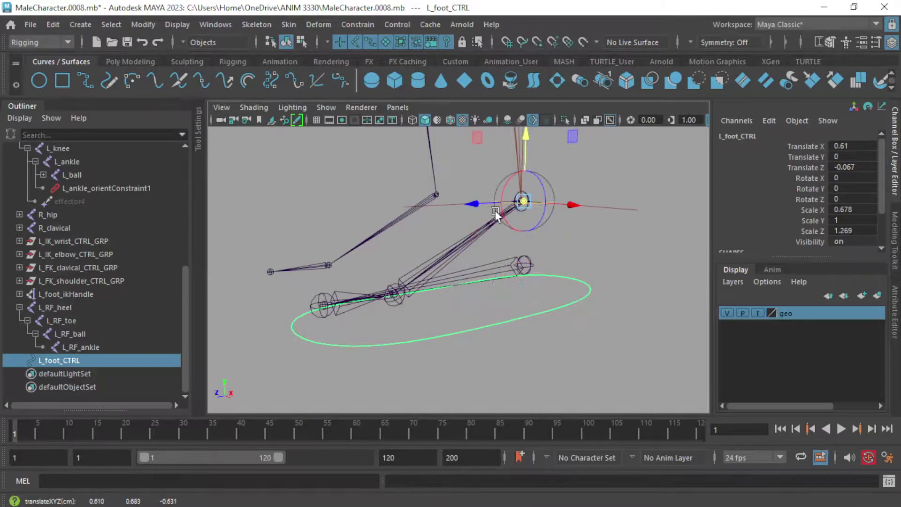
Hide the polygon mesh and snap L_foot_CTRL's pivot in X onto the left ankle joint's centre.
{"action": "left_click_drag", "start_coordinate": [449, 280], "coordinate": [491, 275], "text": "alt"}
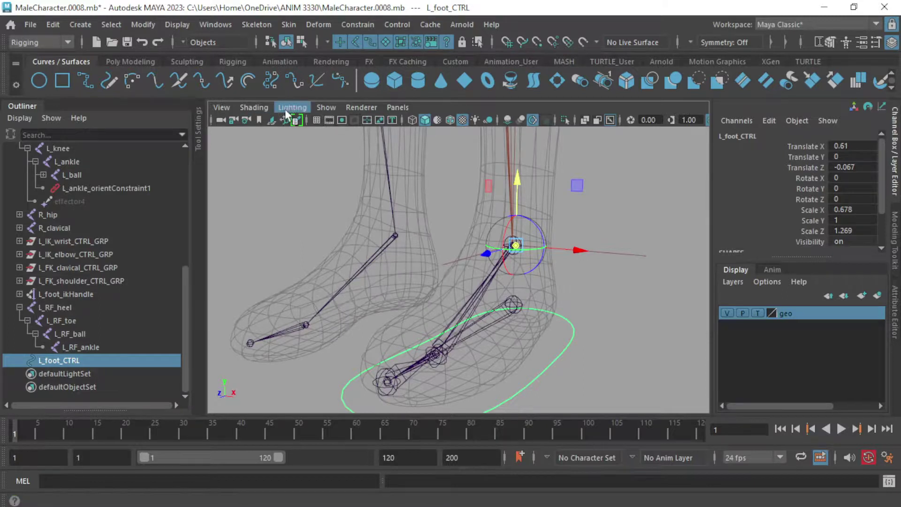
{"action": "left_click", "coordinate": [331, 106]}
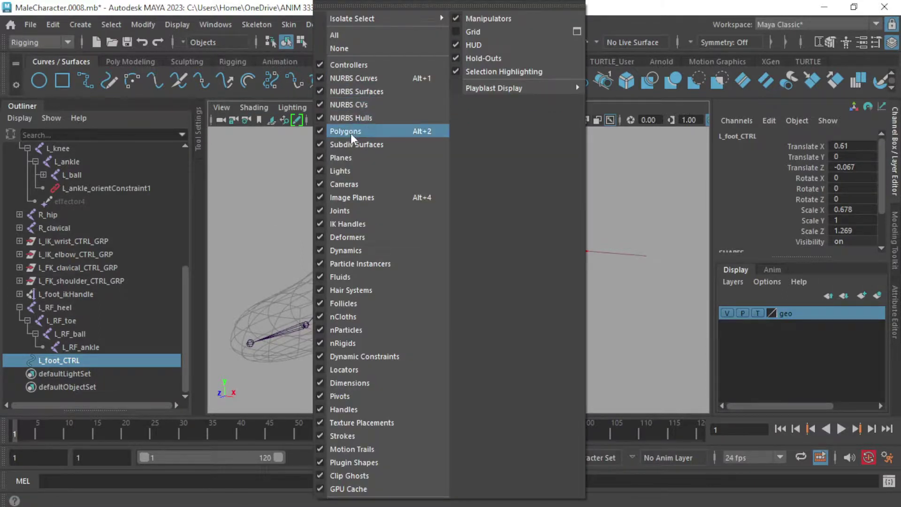
{"action": "key", "text": "Escape"}
{"action": "left_click_drag", "start_coordinate": [451, 329], "coordinate": [480, 223], "text": "alt"}
{"action": "key", "text": "v"}
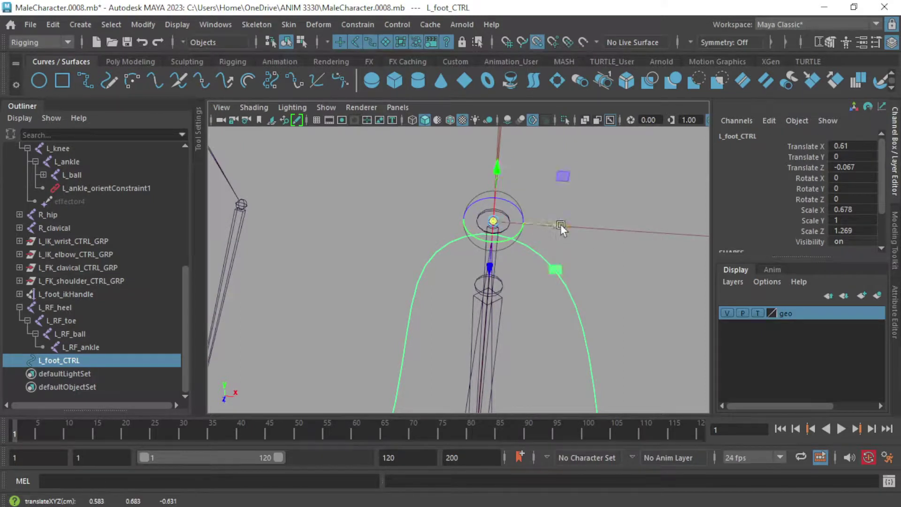
Try moving and rotating L_foot_CTRL about its ankle pivot and undo each trial.
{"action": "left_click_drag", "start_coordinate": [508, 177], "coordinate": [499, 215]}
{"action": "key", "text": "ctrl+z"}
{"action": "left_click_drag", "start_coordinate": [500, 183], "coordinate": [488, 264], "text": "alt"}
{"action": "key", "text": "e"}
{"action": "key", "text": "ctrl+z"}
{"action": "key", "text": "q"}
{"action": "left_click_drag", "start_coordinate": [505, 228], "coordinate": [519, 281], "text": "alt"}
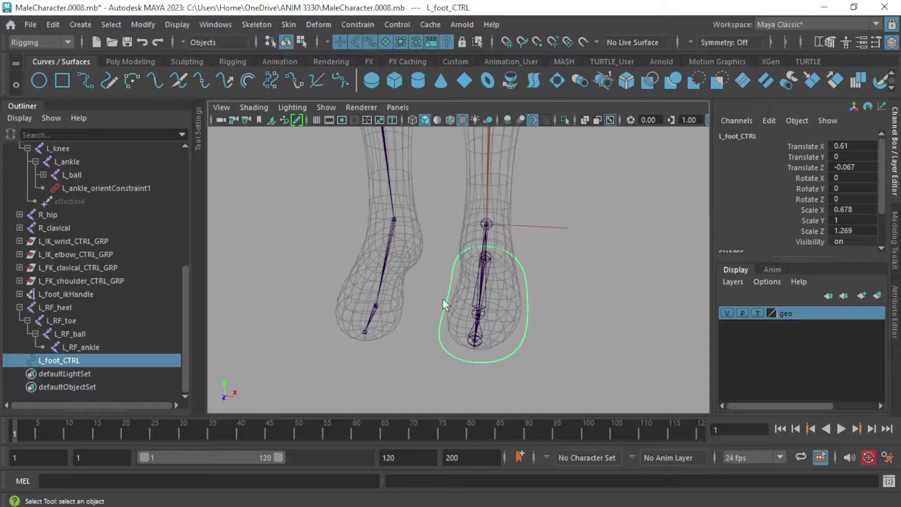
{"action": "scroll", "coordinate": [841, 179], "scroll_direction": "down", "scroll_amount": 3}
{"action": "scroll", "coordinate": [841, 179], "scroll_direction": "up", "scroll_amount": 3}
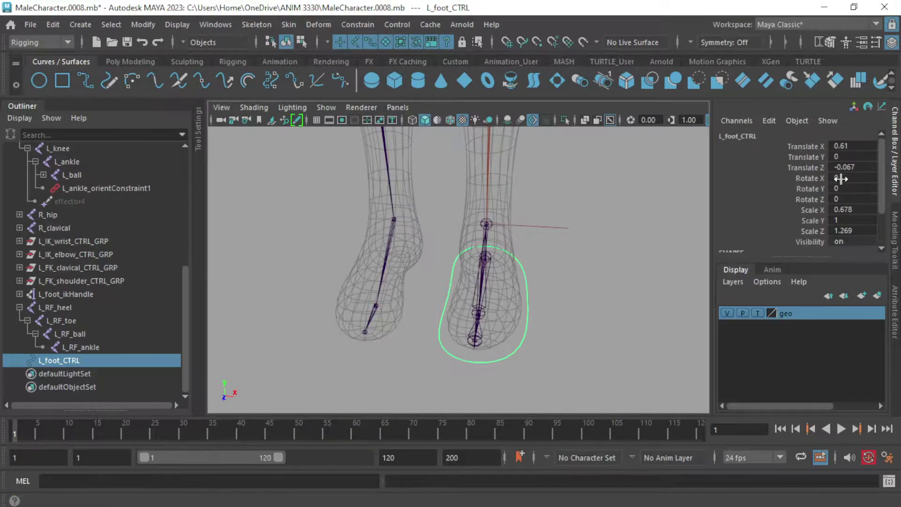
Freeze the transformations of L_foot_CTRL.
{"action": "key", "text": "w"}
{"action": "left_click_drag", "start_coordinate": [521, 261], "coordinate": [535, 263], "text": "alt"}
{"action": "scroll", "coordinate": [195, 63], "scroll_direction": "down", "scroll_amount": 1}
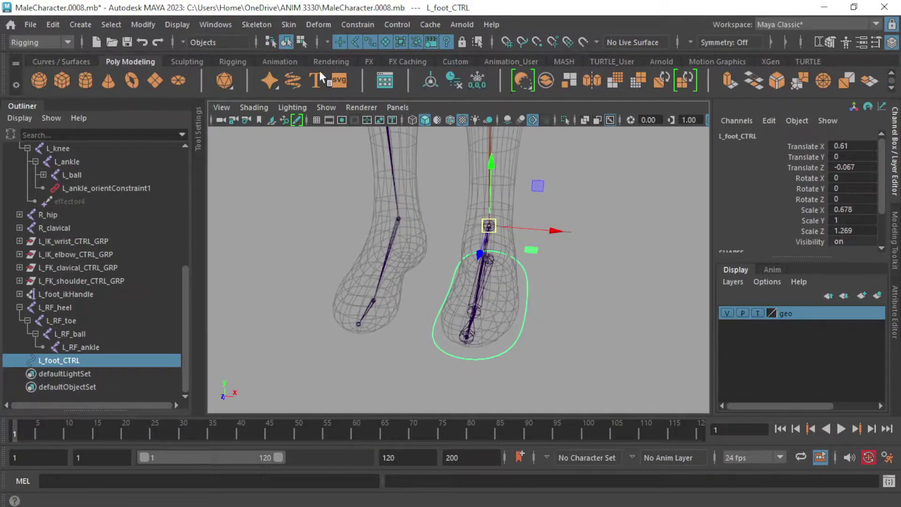
{"action": "left_click", "coordinate": [477, 81]}
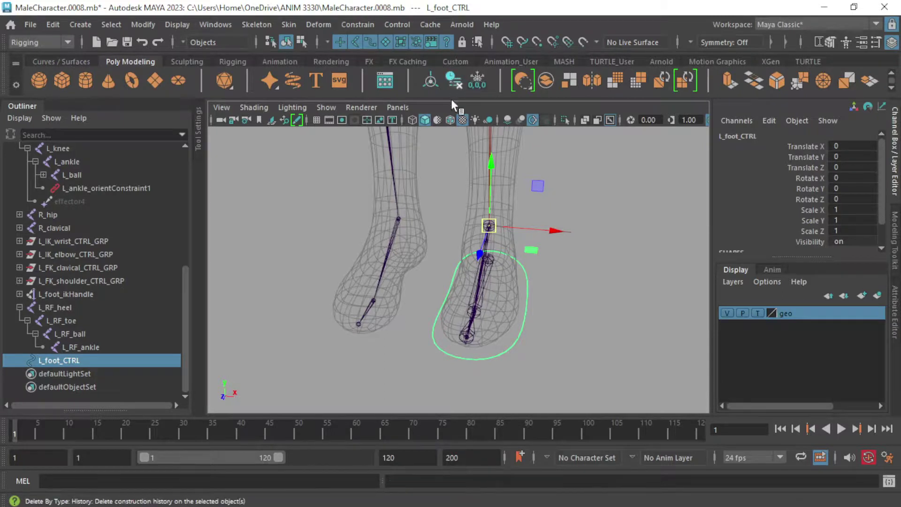
{"action": "key", "text": "q"}
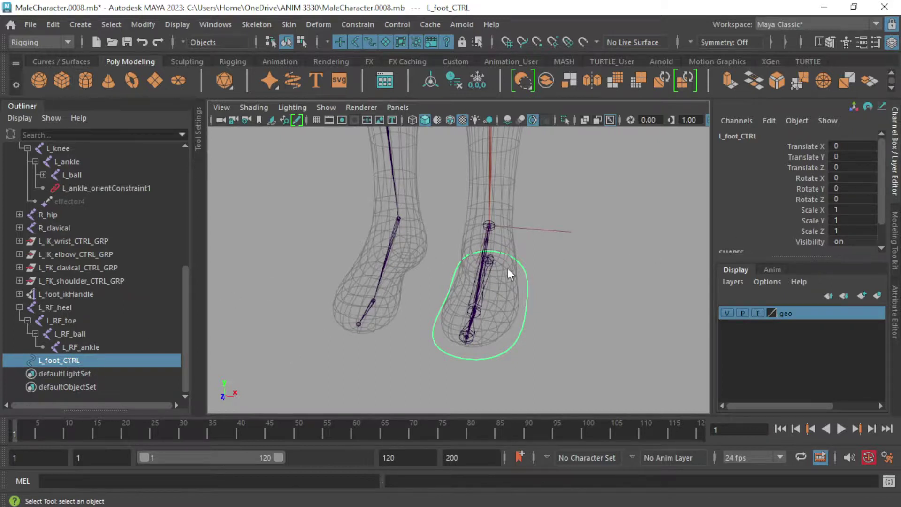
Duplicate L_foot_CTRL and rename the copy R_foot_CTRL.
{"action": "left_click_drag", "start_coordinate": [507, 269], "coordinate": [488, 258], "text": "alt"}
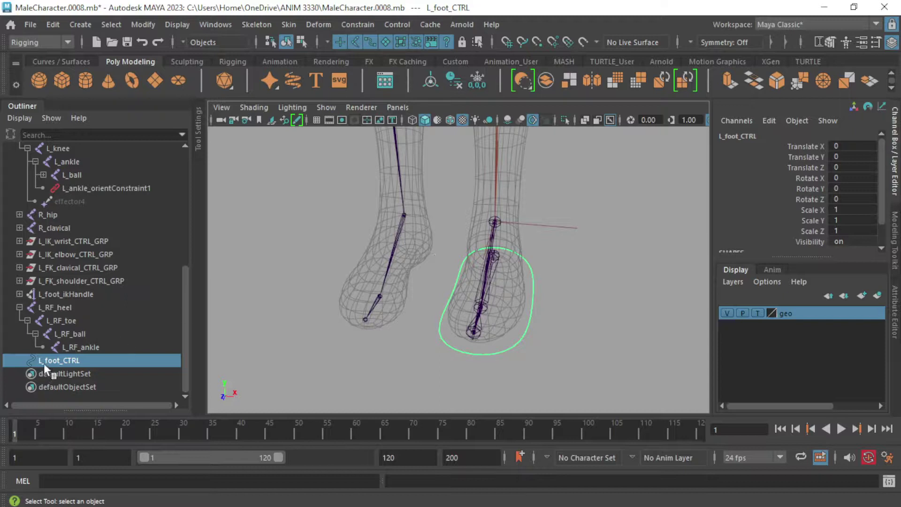
{"action": "key", "text": "ctrl+d"}
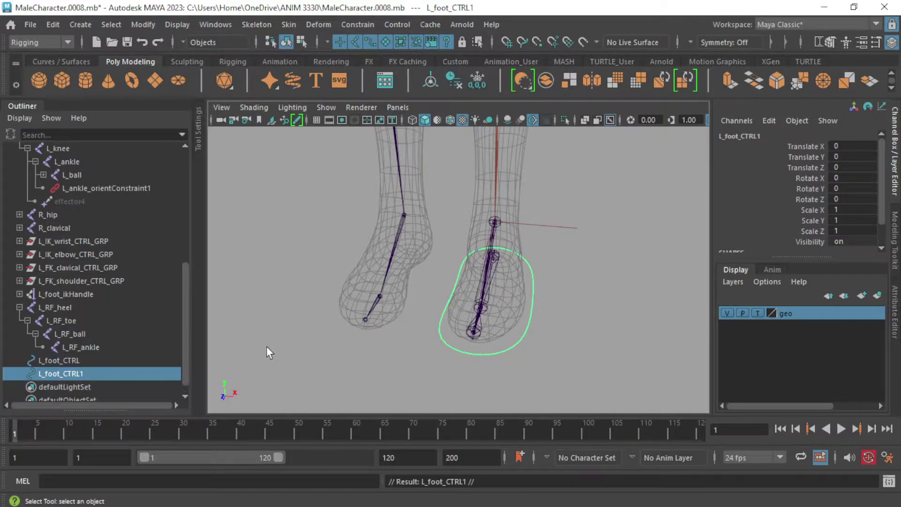
{"action": "double_click", "coordinate": [75, 374]}
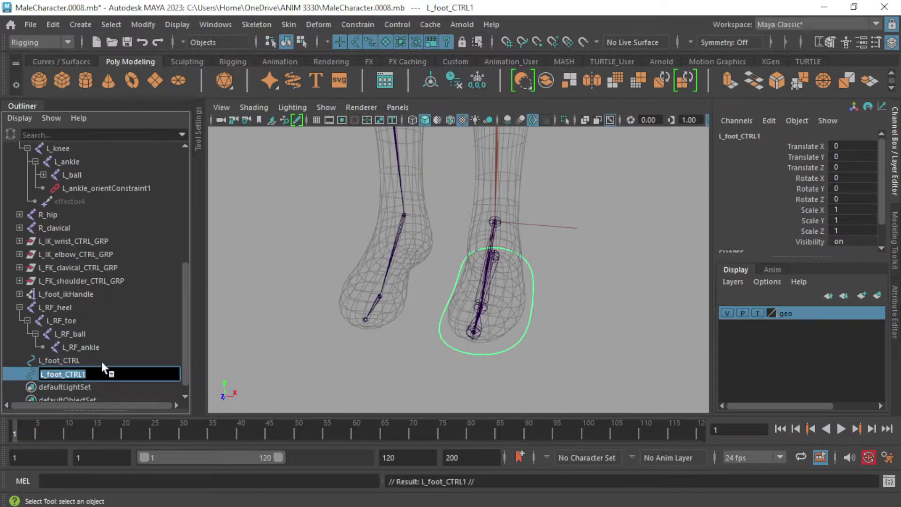
{"action": "key", "text": "End"}
{"action": "key", "text": "BackSpace"}
{"action": "key", "text": "Home"}
{"action": "key", "text": "Delete"}
{"action": "type", "text": "R"}
{"action": "key", "text": "Return"}
Move R_foot_CTRL onto the right ankle at Translate X -1.166 and mirror it with a Scale X of -1.
{"action": "key", "text": "w"}
{"action": "mouse_move", "coordinate": [648, 233]}
{"action": "left_mouse_down", "text": "alt"}
{"action": "mouse_move", "coordinate": [554, 260]}
{"action": "mouse_move", "coordinate": [404, 229]}
{"action": "left_mouse_up", "text": "alt"}
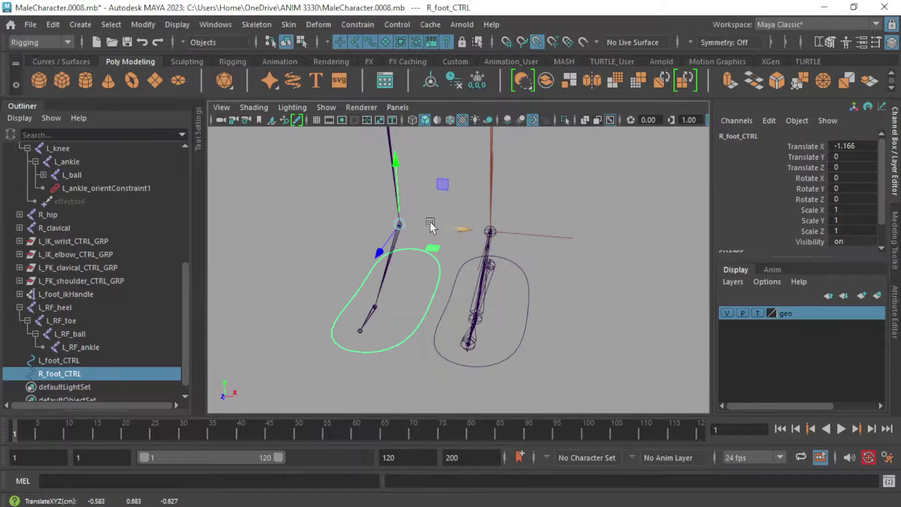
{"action": "key", "text": "r"}
{"action": "left_click_drag", "start_coordinate": [464, 234], "coordinate": [338, 230]}
{"action": "double_click", "coordinate": [843, 211]}
{"action": "type", "text": "-1"}
{"action": "key", "text": "Return"}
Freeze the transformations of the mirrored R_foot_CTRL.
{"action": "left_click_drag", "start_coordinate": [423, 155], "coordinate": [526, 202], "text": "alt"}
{"action": "left_click", "coordinate": [478, 80]}
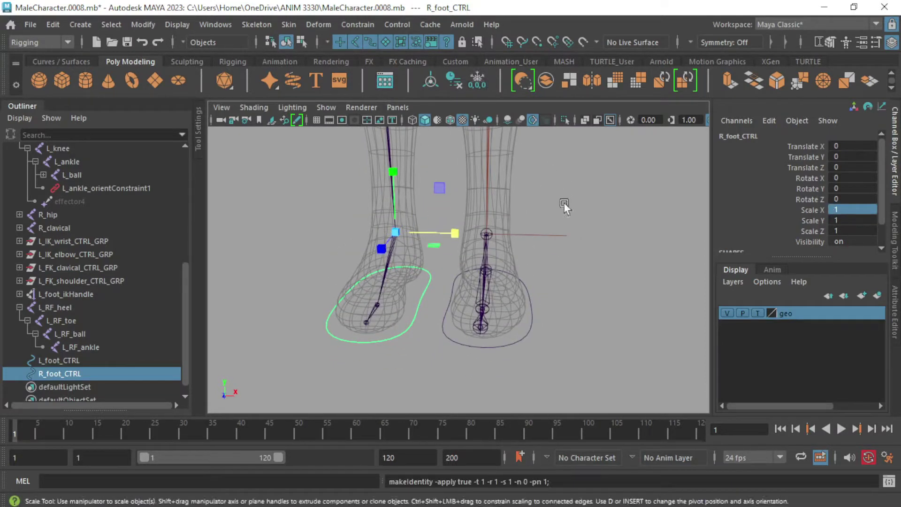
{"action": "key", "text": "q"}
{"action": "left_click_drag", "start_coordinate": [543, 225], "coordinate": [397, 292], "text": "alt"}
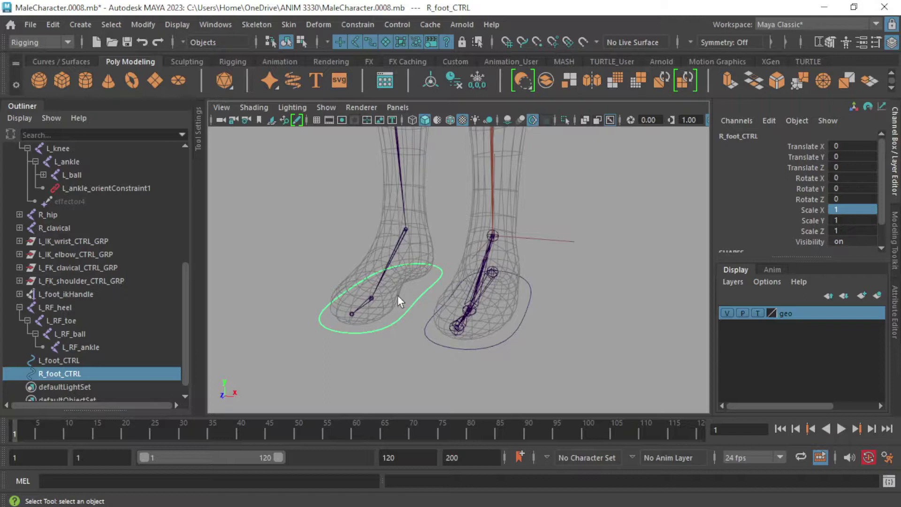
Try moving R_foot_CTRL from its ankle pivot and undo the move.
{"action": "left_click_drag", "start_coordinate": [396, 288], "coordinate": [404, 299], "text": "alt"}
{"action": "key", "text": "w"}
{"action": "left_click_drag", "start_coordinate": [404, 234], "coordinate": [401, 236]}
{"action": "key", "text": "ctrl+z"}
{"action": "key", "text": "q"}
{"action": "left_click_drag", "start_coordinate": [529, 241], "coordinate": [441, 272], "text": "alt"}
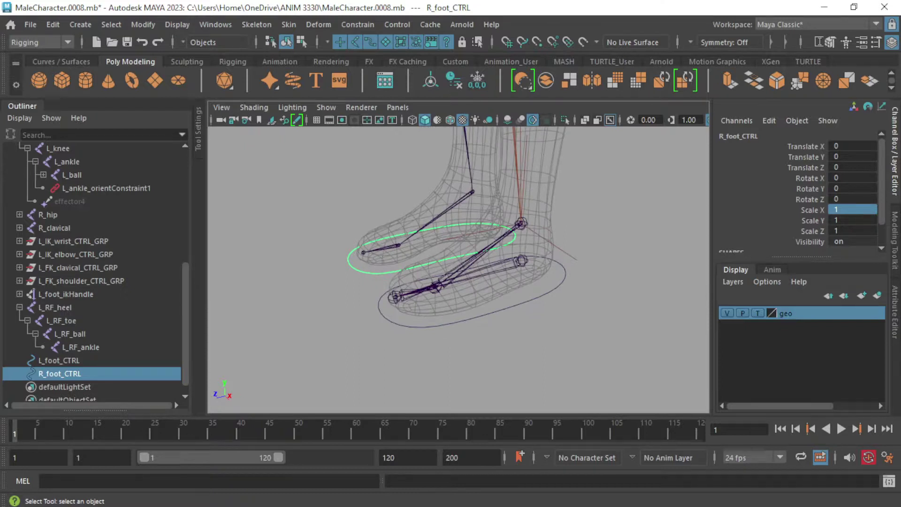
Parent the L_RF_heel joint chain under L_foot_CTRL.
{"action": "left_click", "coordinate": [587, 307]}
{"action": "left_click", "coordinate": [556, 285]}
{"action": "left_click_drag", "start_coordinate": [557, 285], "coordinate": [519, 297], "text": "alt"}
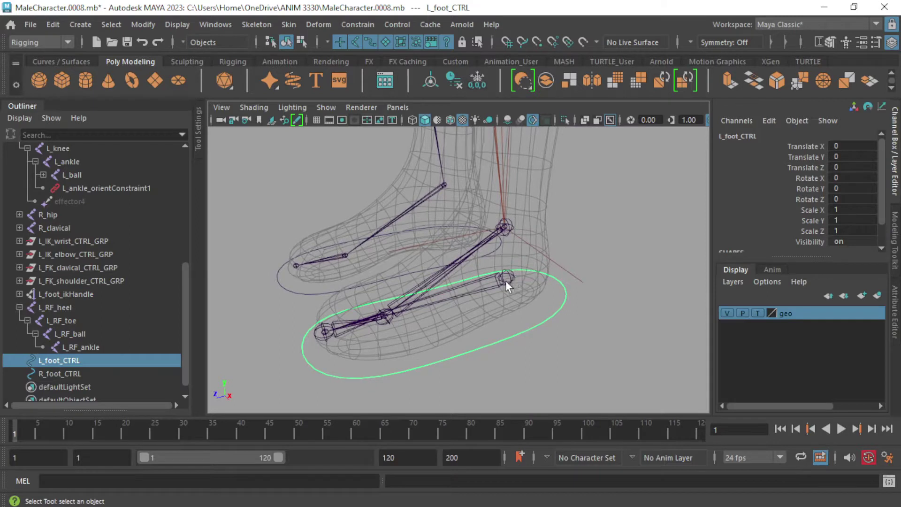
{"action": "left_click", "coordinate": [505, 281]}
{"action": "key", "text": "w"}
{"action": "key", "text": "q"}
{"action": "left_click", "coordinate": [560, 307], "text": "shift"}
{"action": "left_click", "coordinate": [510, 280]}
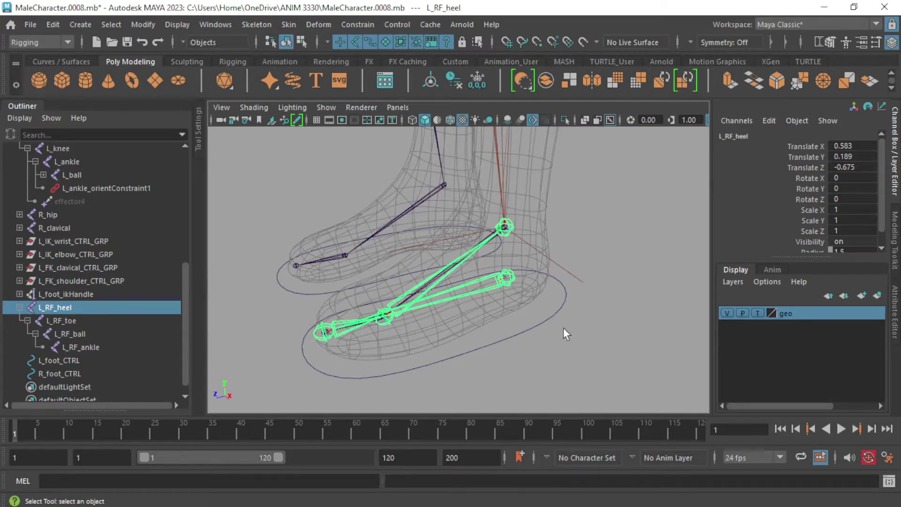
{"action": "left_click", "coordinate": [548, 321], "text": "shift"}
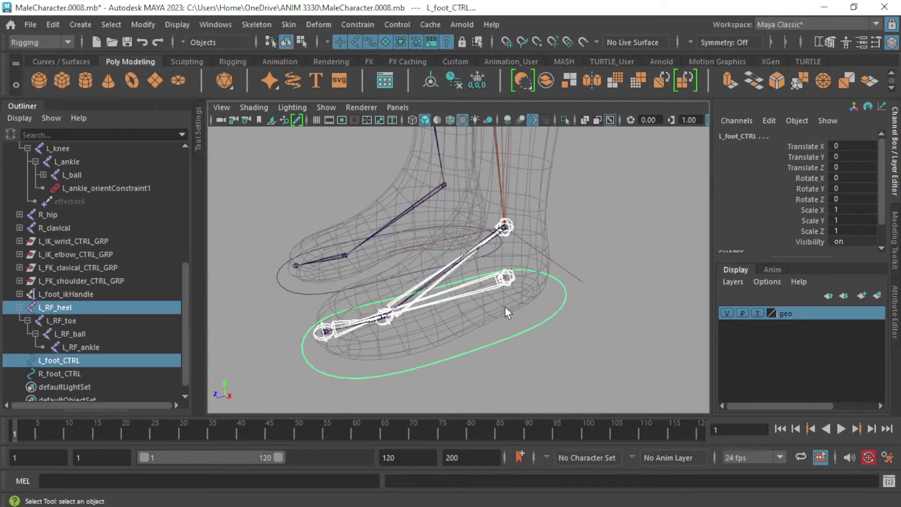
{"action": "key", "text": "p"}
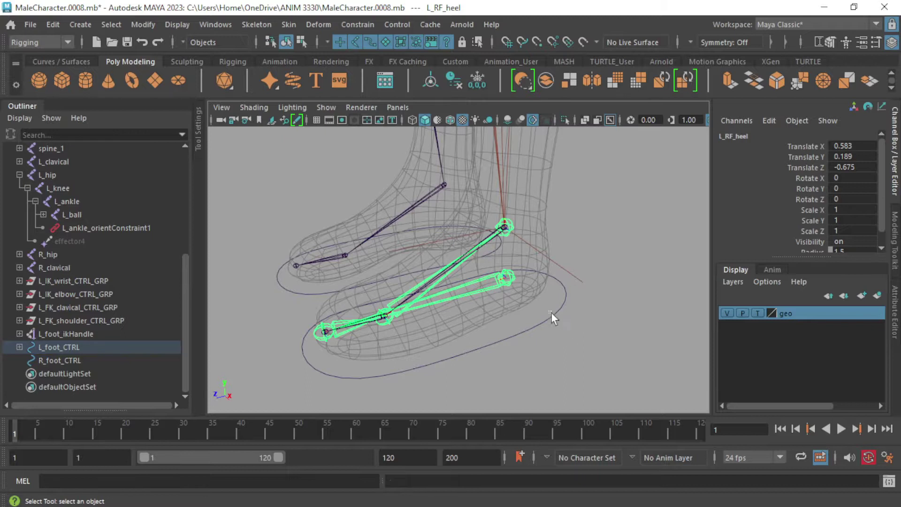
Select L_foot_CTRL, test moving it together with the parented L_RF chain, and undo the moves.
{"action": "left_click", "coordinate": [551, 313]}
{"action": "key", "text": "w"}
{"action": "left_click_drag", "start_coordinate": [516, 300], "coordinate": [580, 299], "text": "alt"}
{"action": "key", "text": "ctrl+z"}
{"action": "key", "text": "ctrl+z"}
{"action": "key", "text": "ctrl+z"}
{"action": "key", "text": "ctrl+z"}
{"action": "key", "text": "ctrl+z"}
{"action": "key", "text": "ctrl+z"}
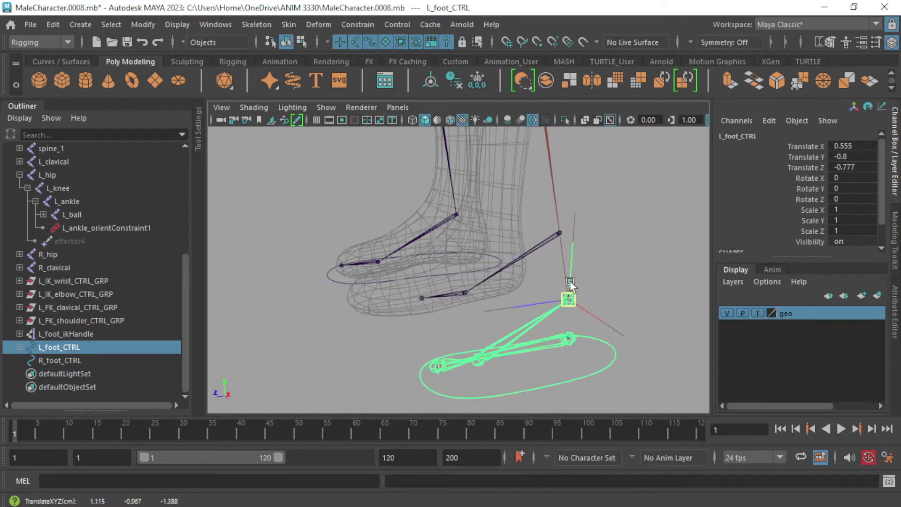
{"action": "left_click_drag", "start_coordinate": [506, 195], "coordinate": [489, 253]}
{"action": "key", "text": "ctrl+z"}
Test rotating L_foot_CTRL with the L_RF chain about the ankle and undo the rotations.
{"action": "left_click_drag", "start_coordinate": [556, 294], "coordinate": [497, 265], "text": "alt"}
{"action": "key", "text": "e"}
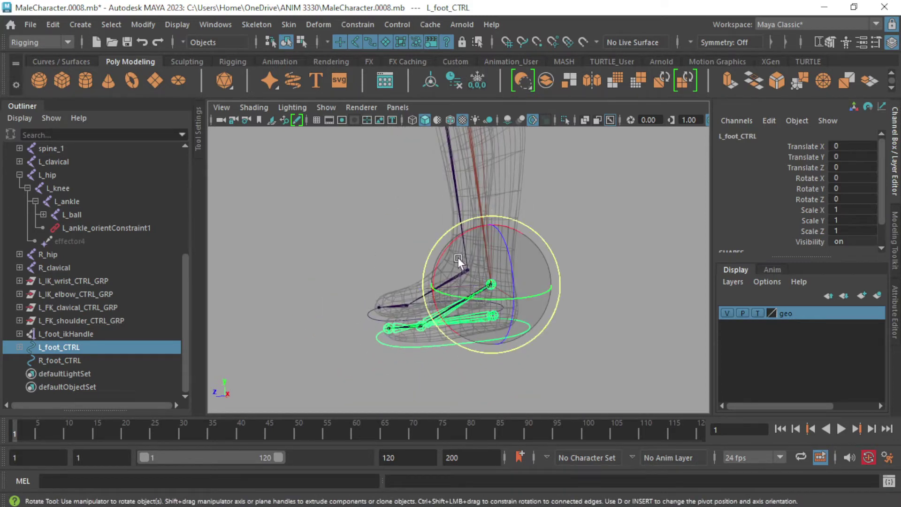
{"action": "left_click_drag", "start_coordinate": [459, 243], "coordinate": [565, 296]}
{"action": "key", "text": "ctrl+z"}
{"action": "left_click_drag", "start_coordinate": [544, 248], "coordinate": [436, 335]}
{"action": "key", "text": "ctrl+z"}
{"action": "key", "text": "q"}
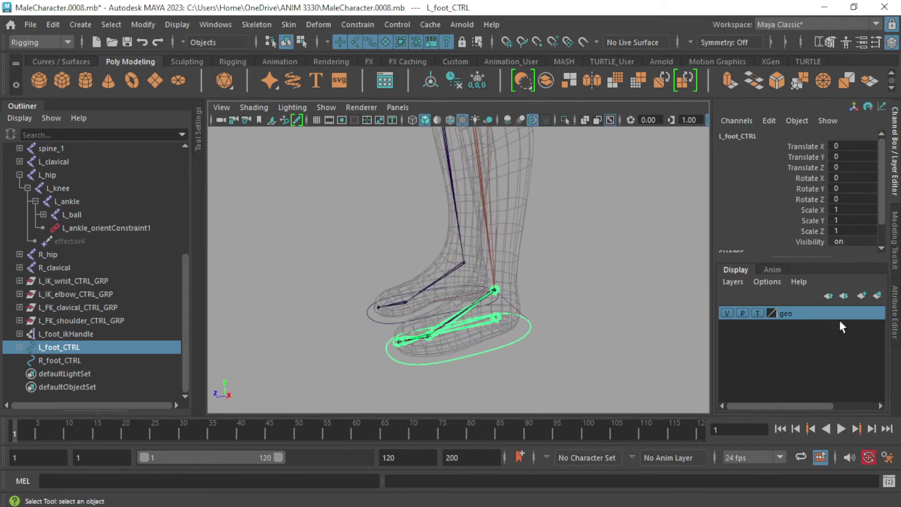
Try raising L_foot_CTRL to check how the left leg follows, and undo the move.
{"action": "left_click_drag", "start_coordinate": [550, 307], "coordinate": [552, 296], "text": "alt"}
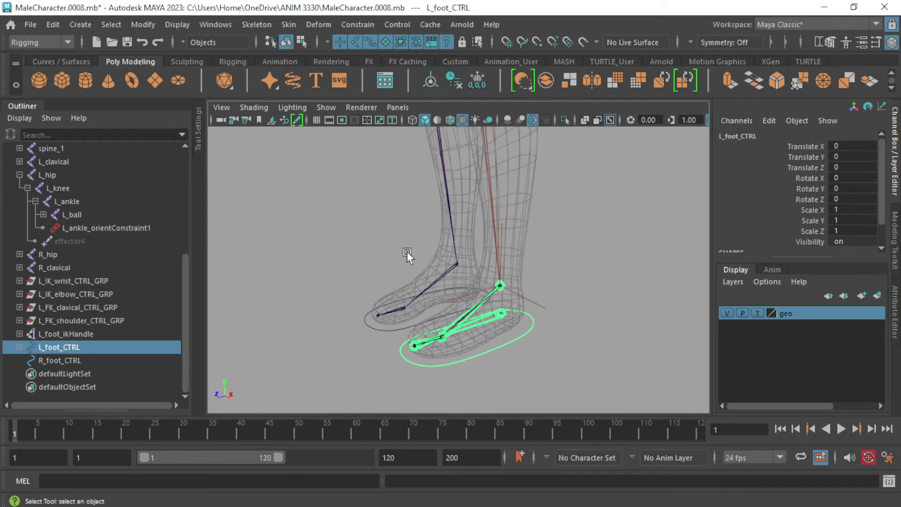
{"action": "key", "text": "w"}
{"action": "left_click_drag", "start_coordinate": [448, 305], "coordinate": [424, 287], "text": "alt"}
{"action": "left_click_drag", "start_coordinate": [447, 242], "coordinate": [427, 154]}
{"action": "key", "text": "ctrl+z"}
{"action": "left_click_drag", "start_coordinate": [446, 199], "coordinate": [572, 202], "text": "alt"}
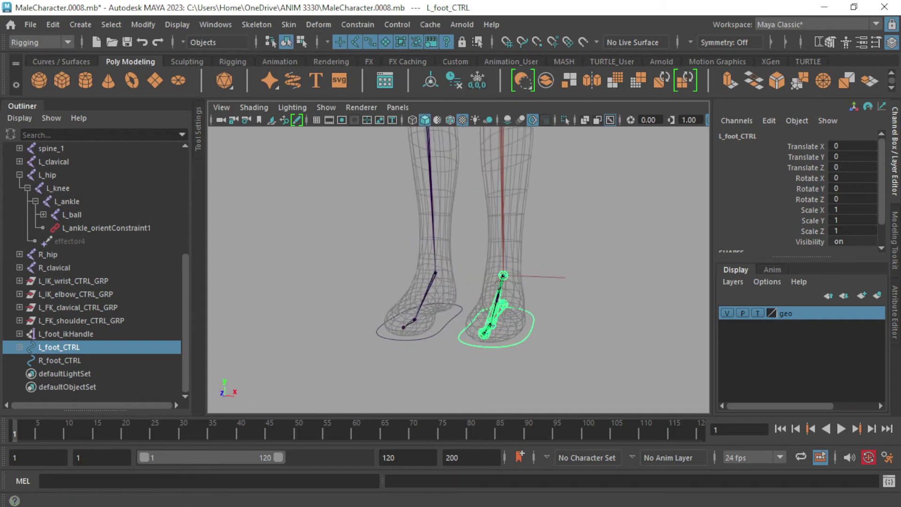